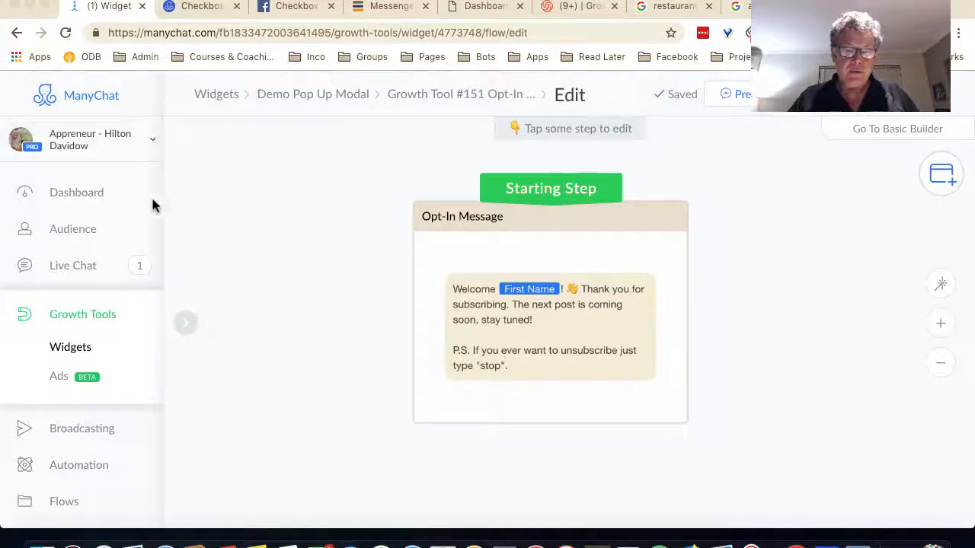
# Open the bot's dashboard and look over its statistics.
pyautogui.click(88, 196)
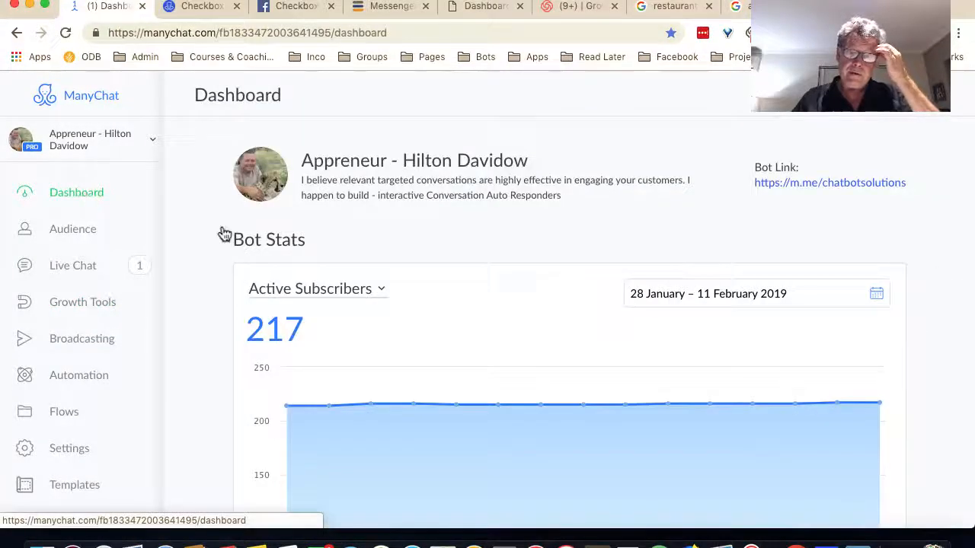
pyautogui.scroll(-2, 412, 265)
pyautogui.scroll(2, 411, 266)
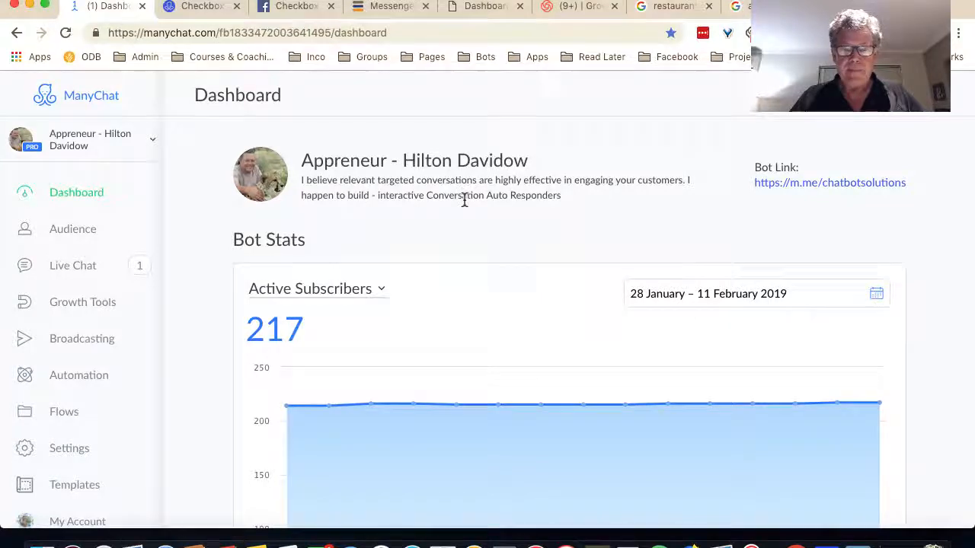
# Switch to the Appreneur website and load its home page, appreneur.com.au.
pyautogui.click(394, 7)
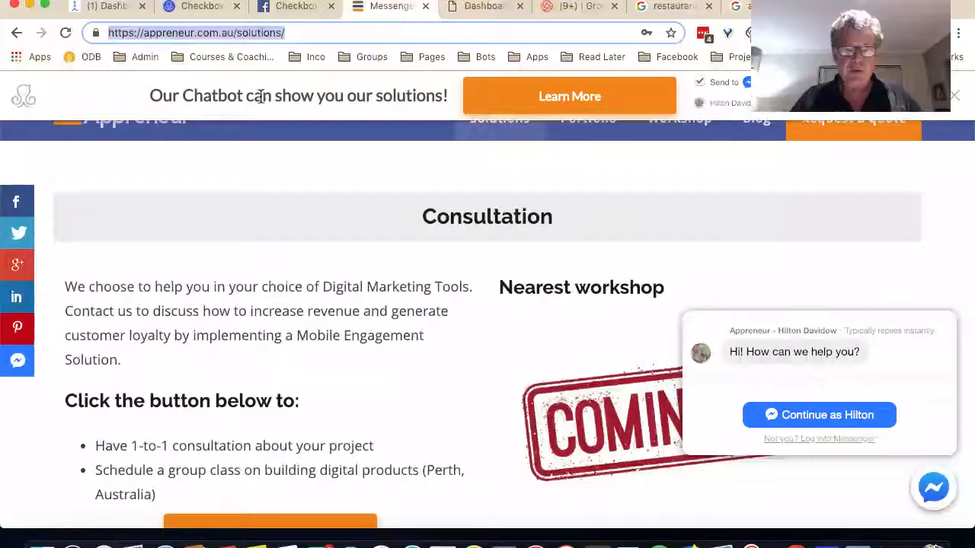
pyautogui.click(236, 33)
pyautogui.moveTo(237, 35); pyautogui.dragTo(336, 31)
pyautogui.press('BackSpace')
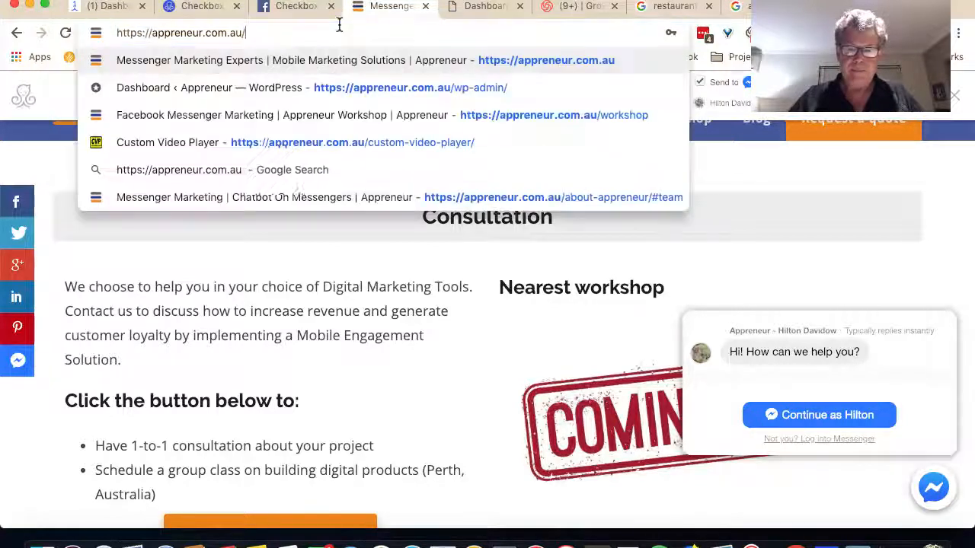
pyautogui.press('Return')
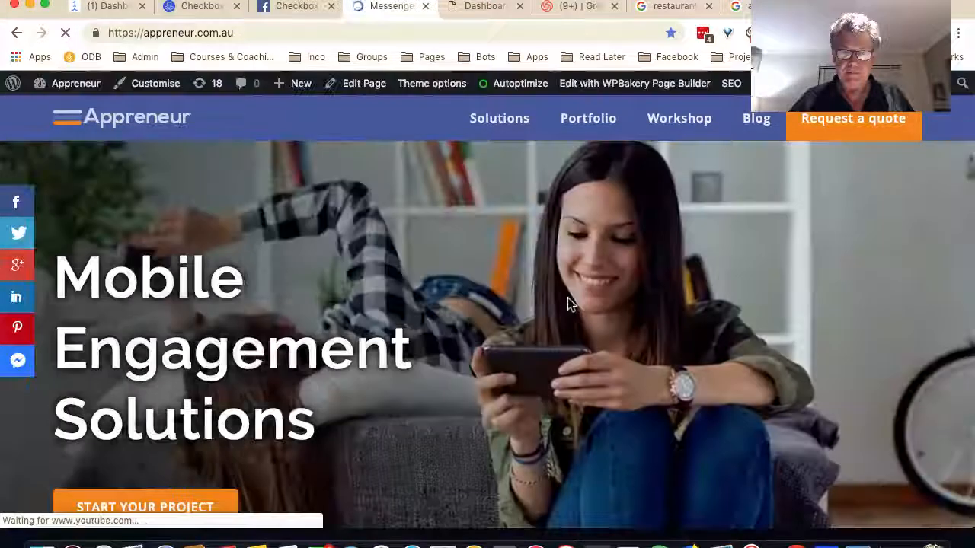
# Return to ManyChat and open the Growth Tools list to review the existing widgets.
pyautogui.click(117, 17)
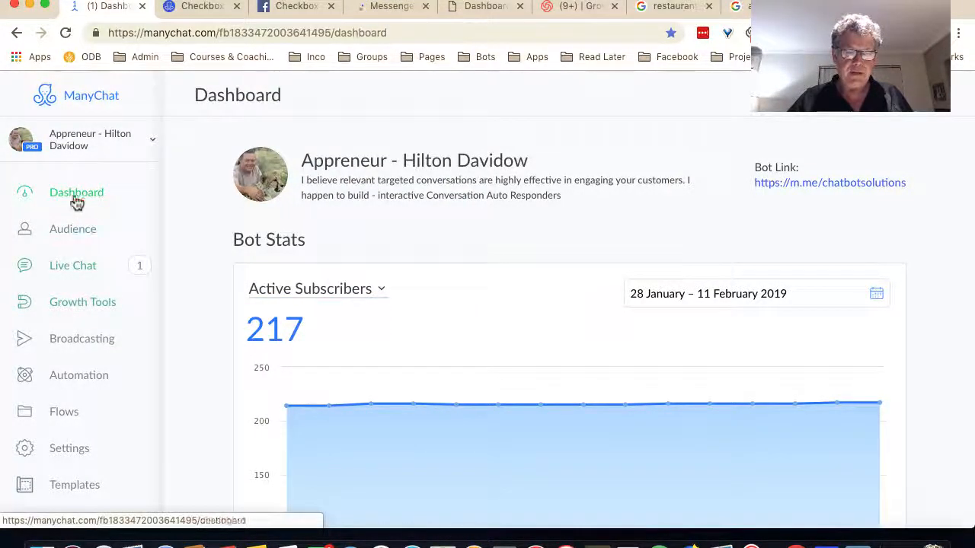
pyautogui.click(71, 308)
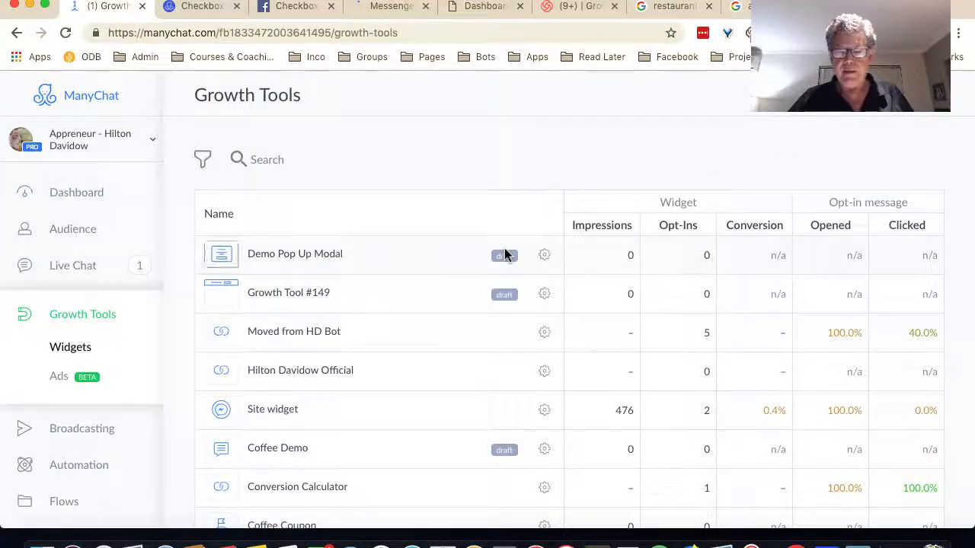
pyautogui.scroll(-5, 487, 335)
pyautogui.scroll(4, 487, 335)
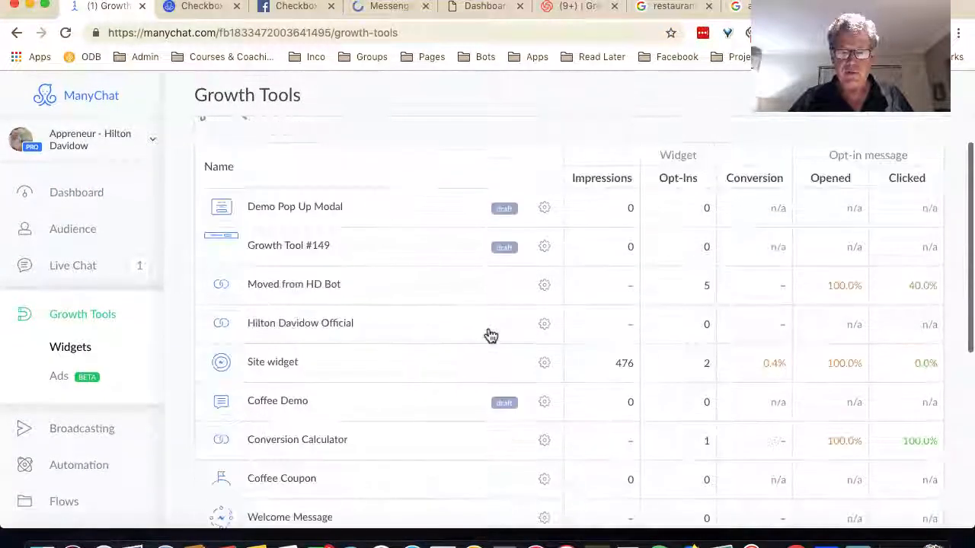
pyautogui.scroll(1, 490, 336)
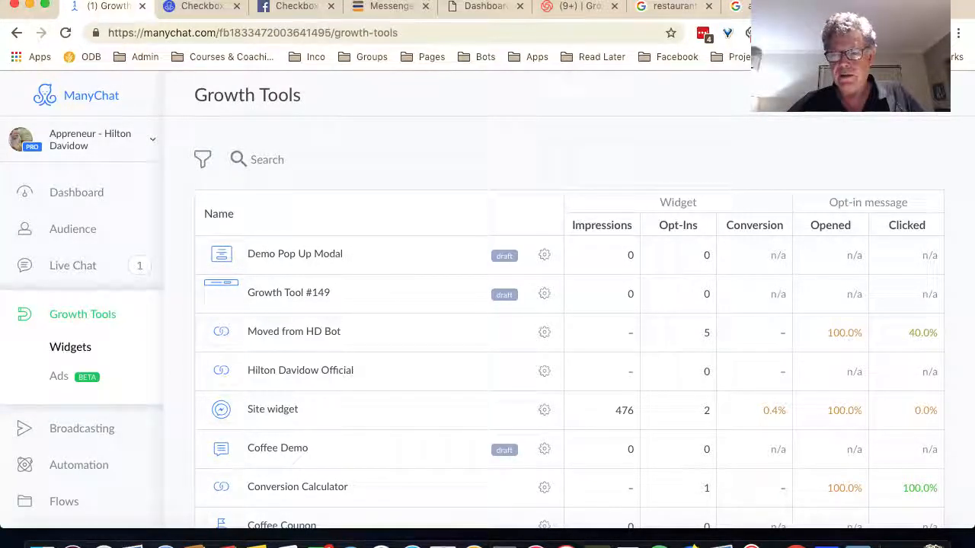
# Start a new growth tool and name it "Special Offer Modal_Free Dessert".
pyautogui.click(884, 94)
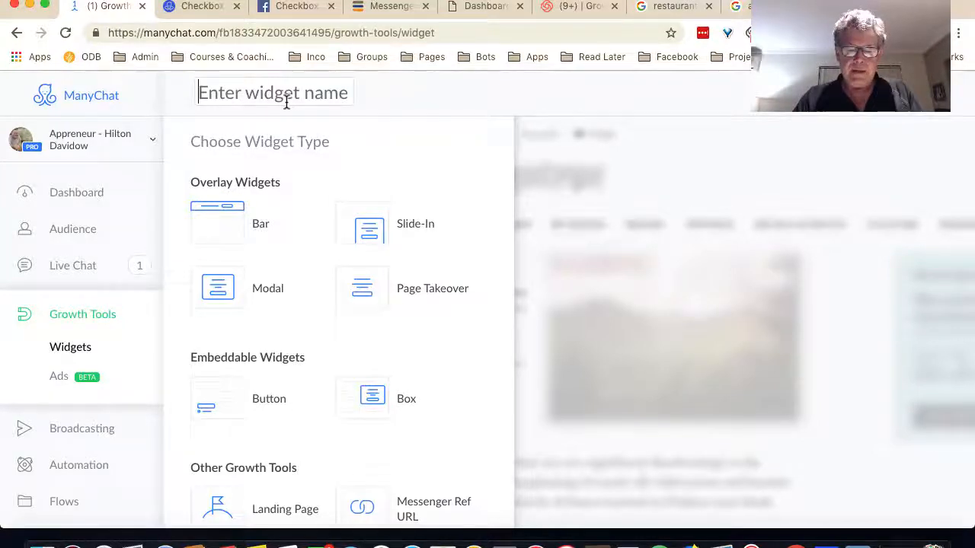
pyautogui.write('Spe')
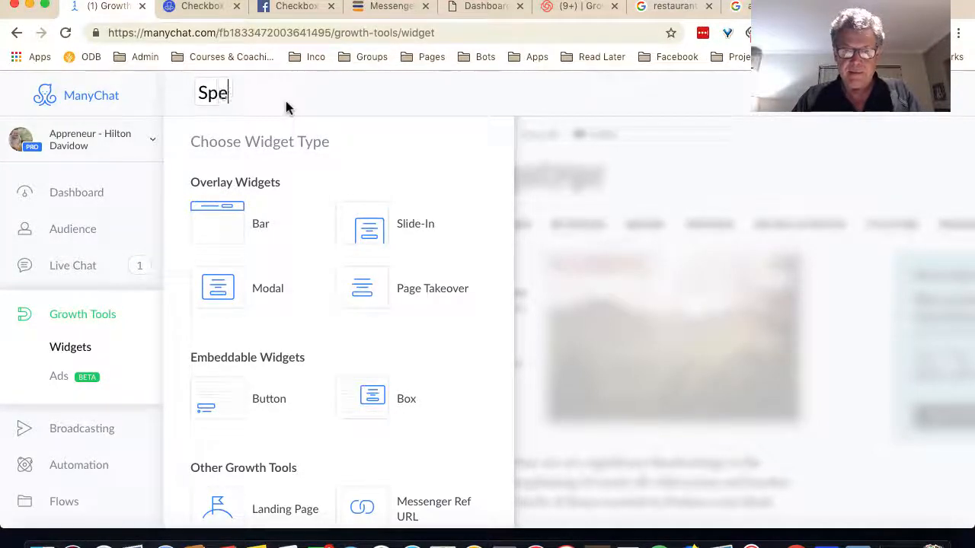
pyautogui.write('cial Of')
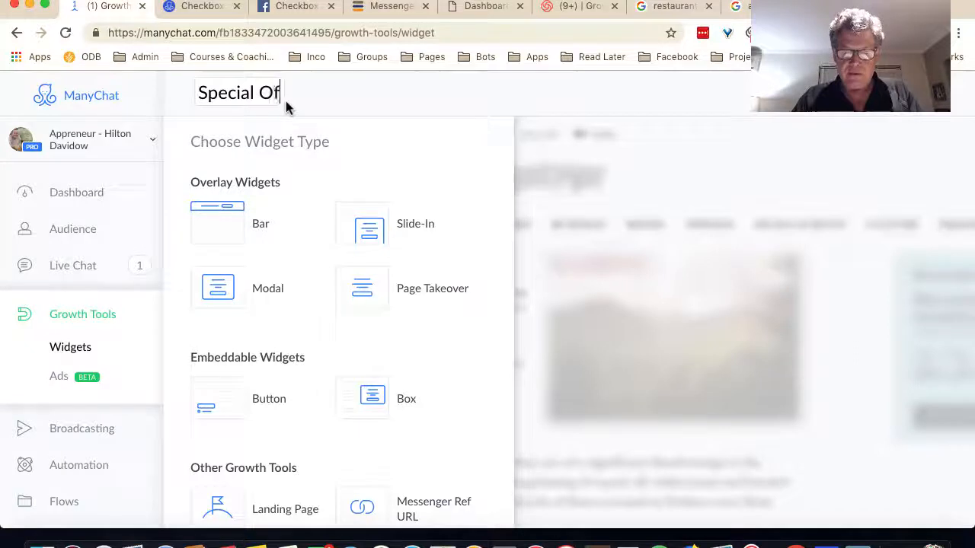
pyautogui.write('fer')
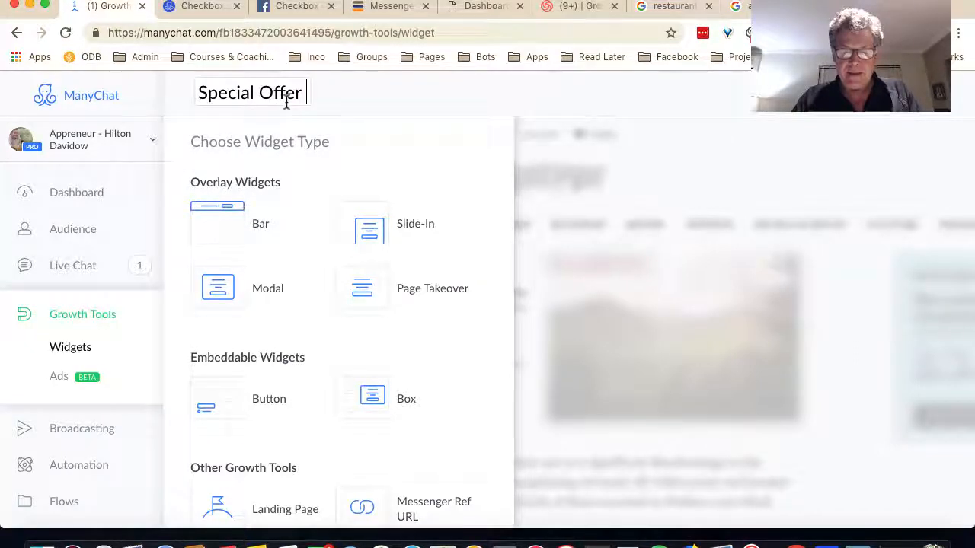
pyautogui.write(' Modal')
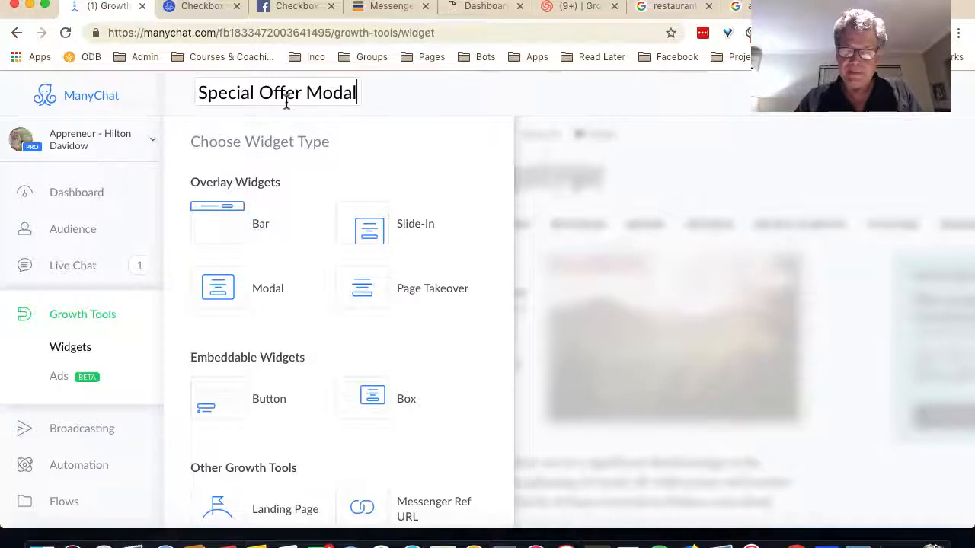
pyautogui.click(286, 99)
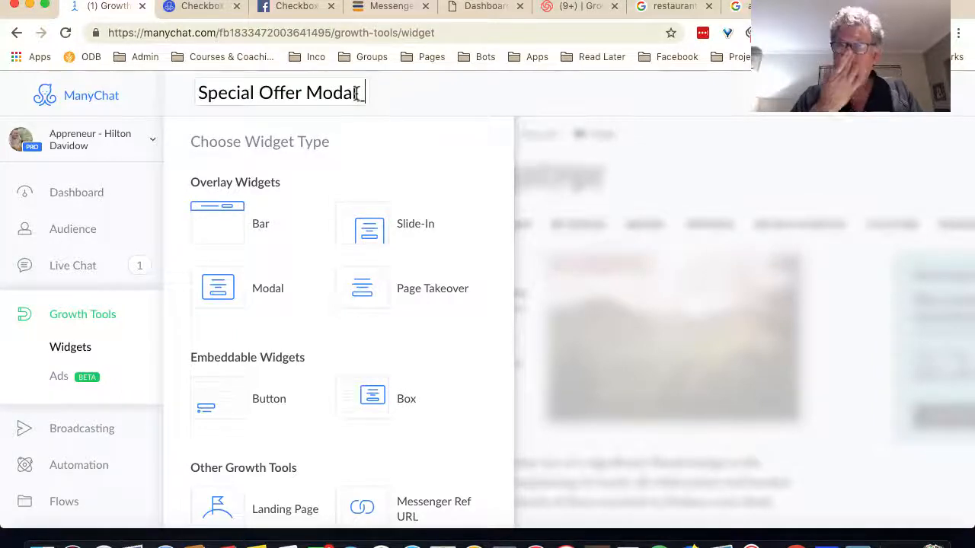
pyautogui.write('G')
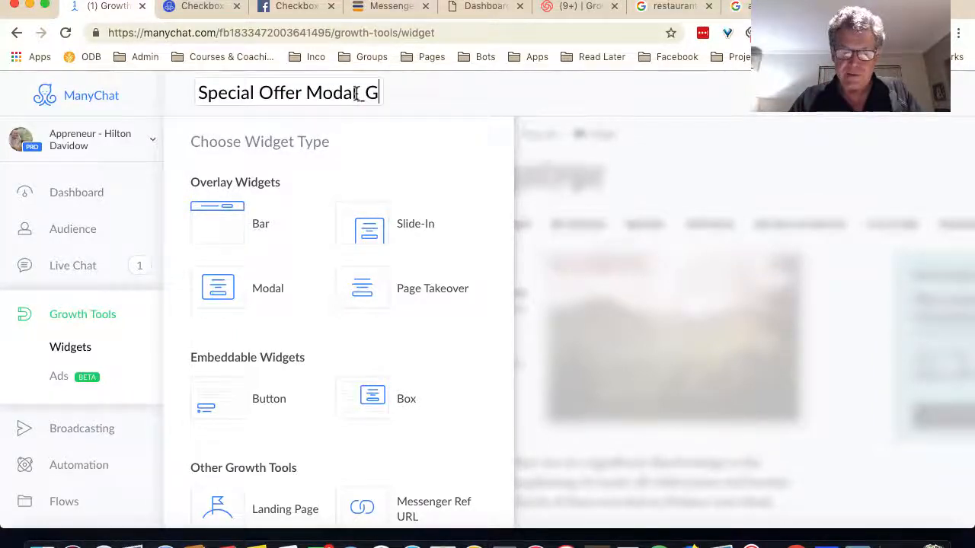
pyautogui.press('BackSpace')
pyautogui.write('Fr')
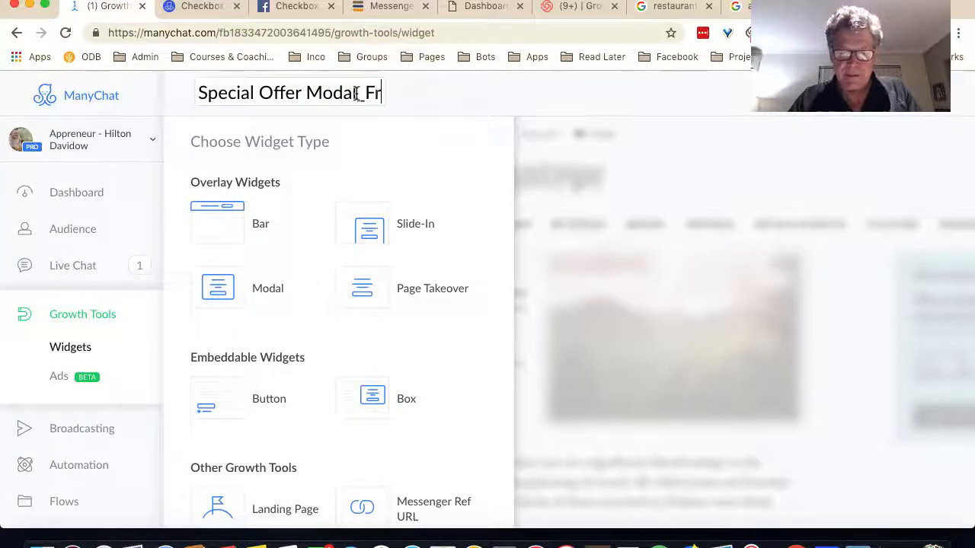
pyautogui.write('ee Dessert')
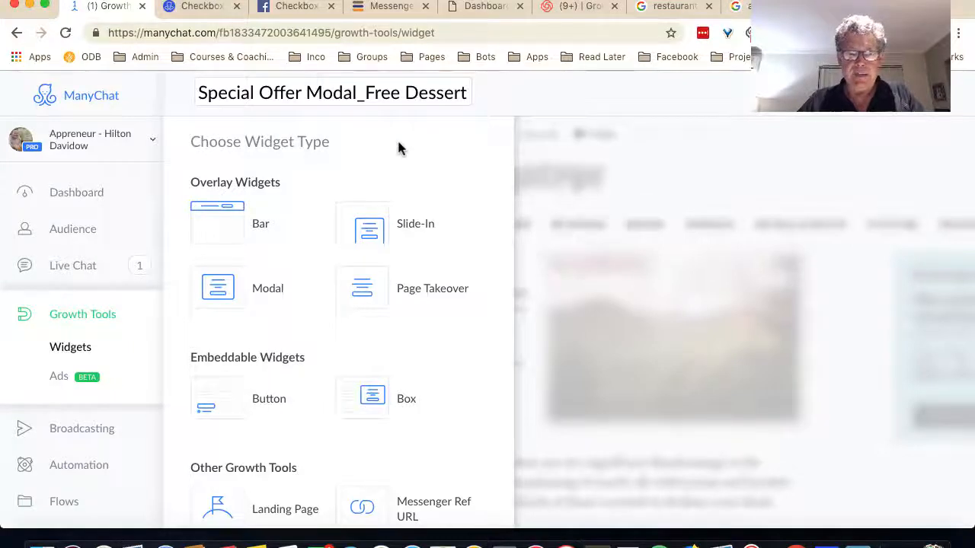
# Look over the overlay widget types and view a live bar widget on the Appreneur website's Solutions page.
pyautogui.scroll(-1, 291, 260)
pyautogui.scroll(-2, 290, 261)
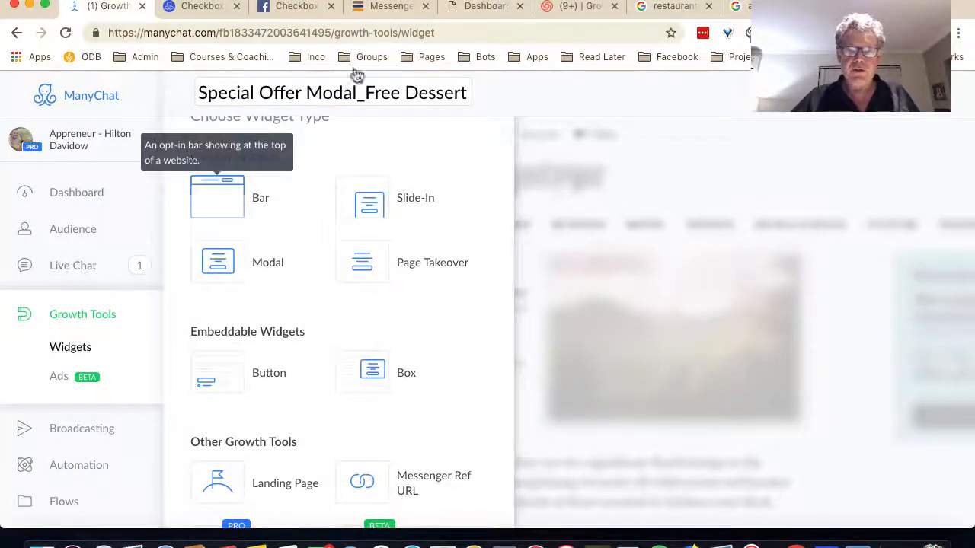
pyautogui.click(390, 7)
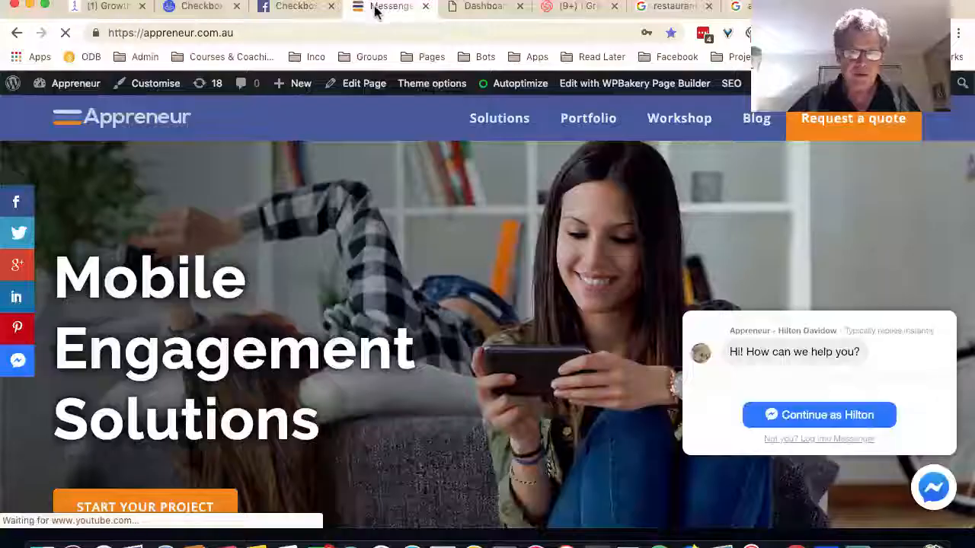
pyautogui.click(503, 122)
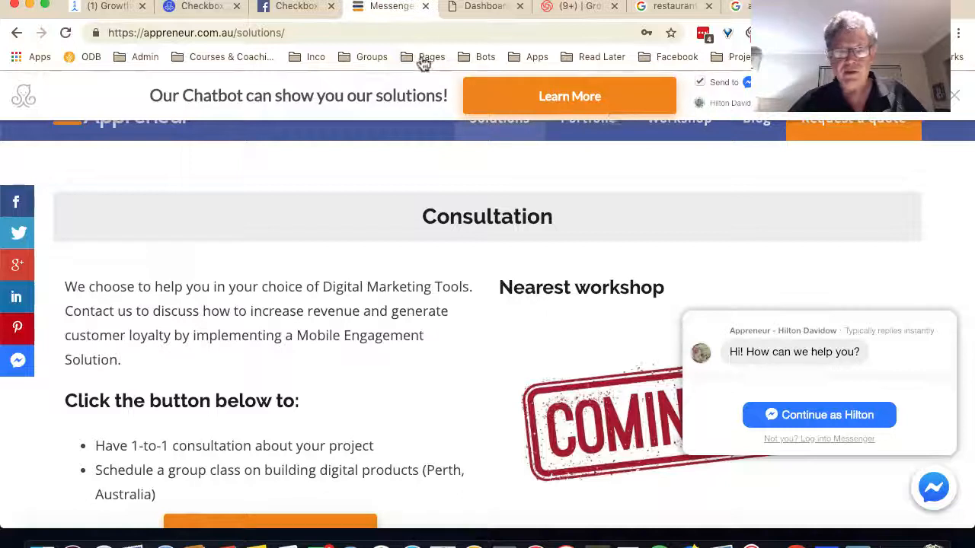
# Return to ManyChat and look through the embeddable widgets and other growth tools available for the new widget.
pyautogui.click(93, 9)
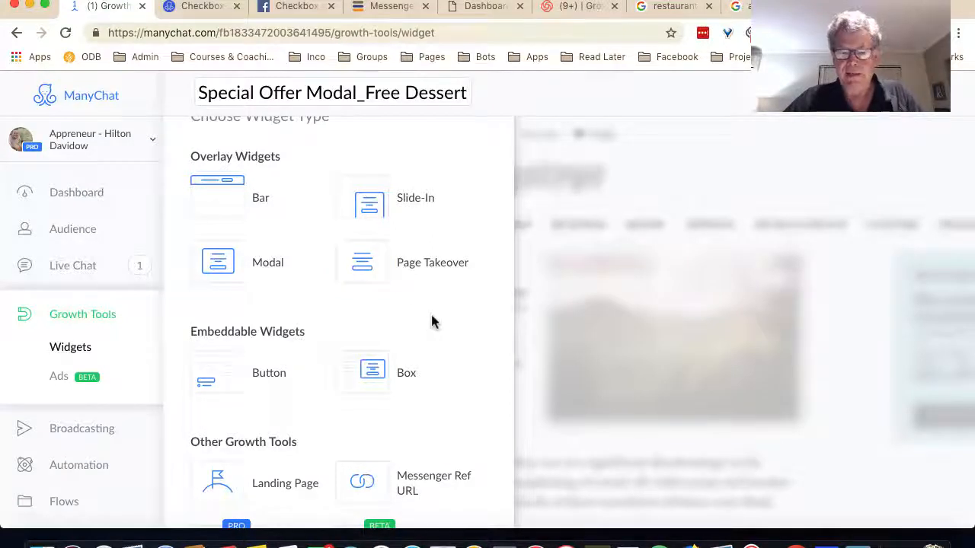
pyautogui.scroll(-3, 431, 321)
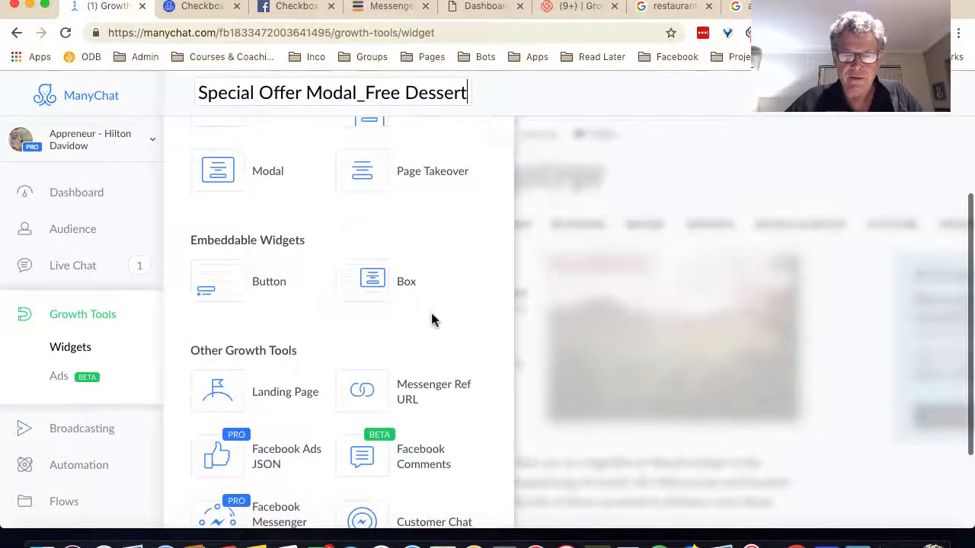
pyautogui.scroll(2, 432, 316)
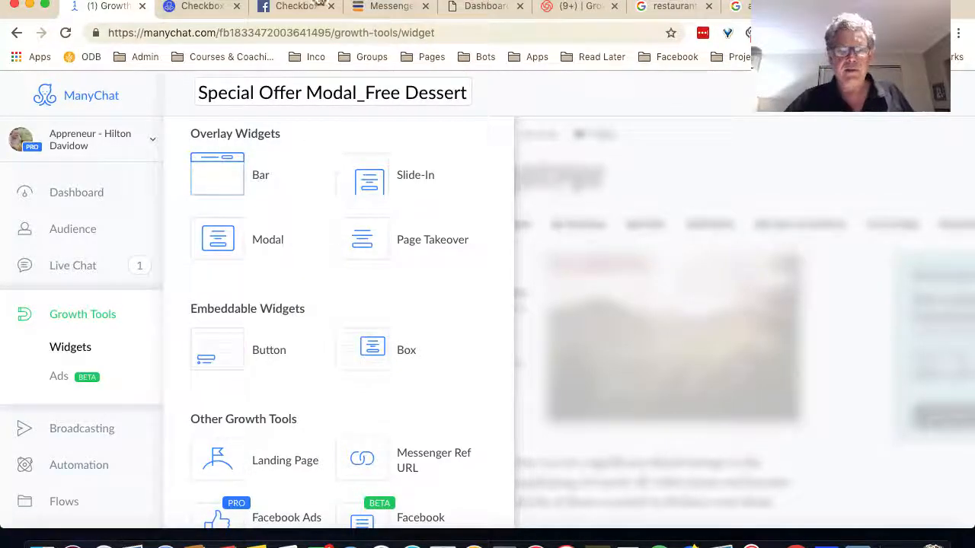
# Switch to the Facebook for Developers checkbox plugin documentation and examine the sample cart form with its Send to Messenger checkbox.
pyautogui.click(282, 9)
pyautogui.scroll(4, 380, 247)
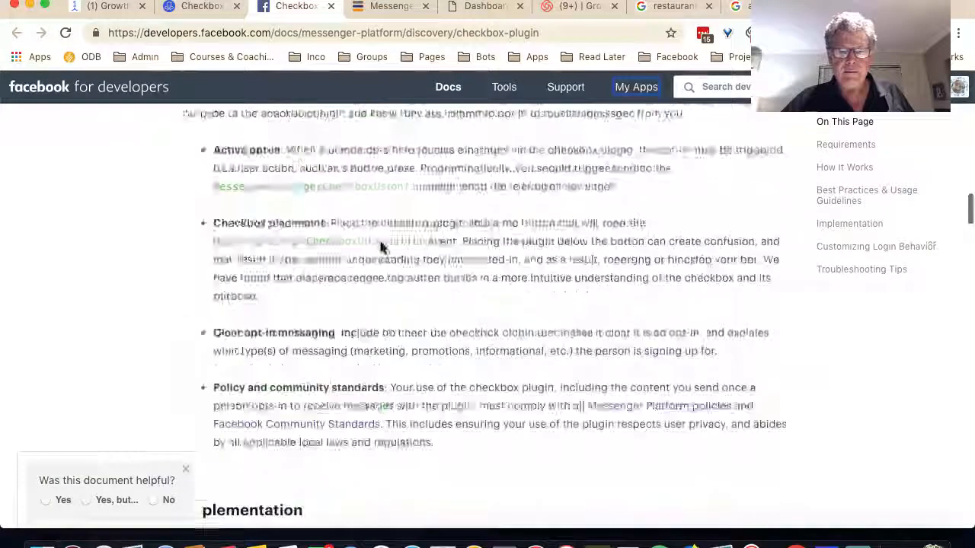
pyautogui.scroll(-18, 382, 247)
pyautogui.scroll(-5, 380, 247)
pyautogui.scroll(15, 381, 248)
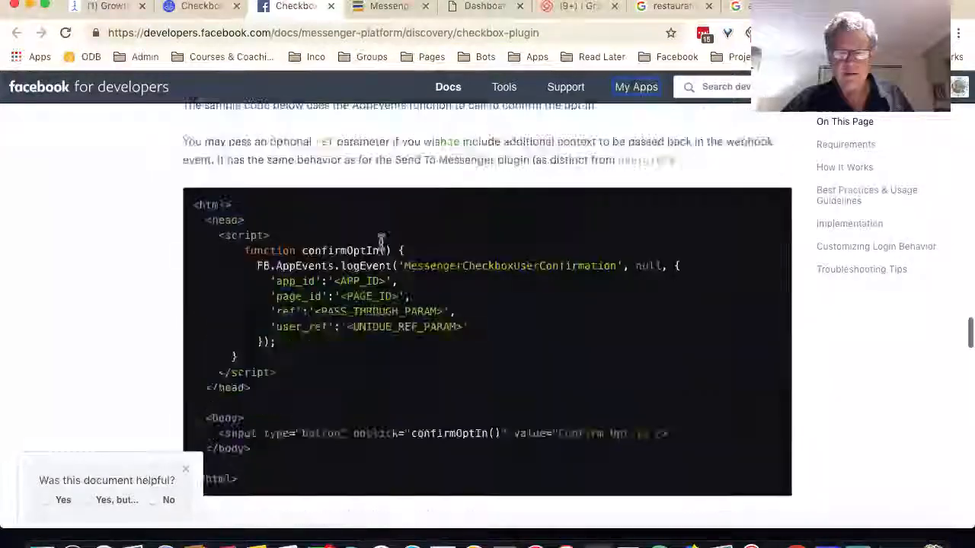
pyautogui.scroll(-1, 380, 246)
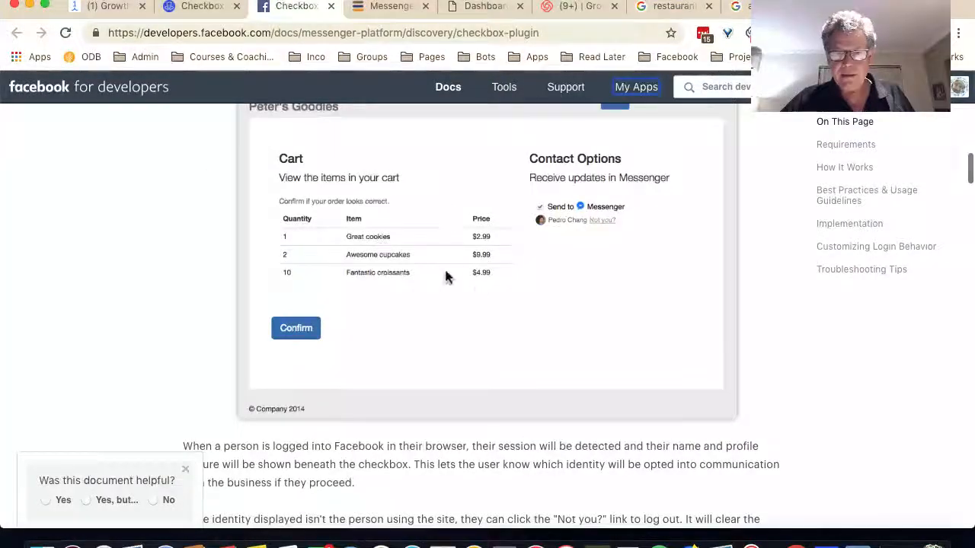
pyautogui.scroll(1, 465, 283)
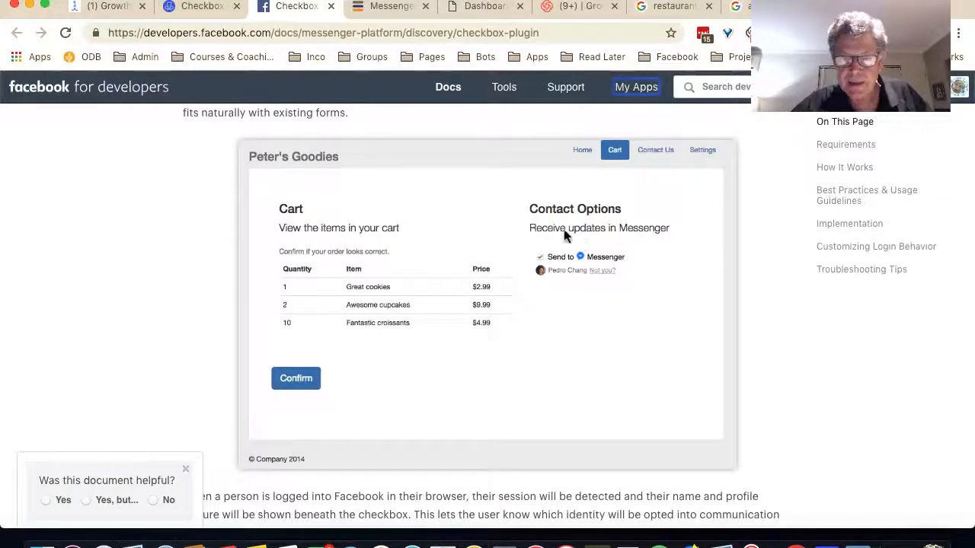
# Return to ManyChat, choose Modal as the widget type, and try switching Show Description off and on again.
pyautogui.click(114, 9)
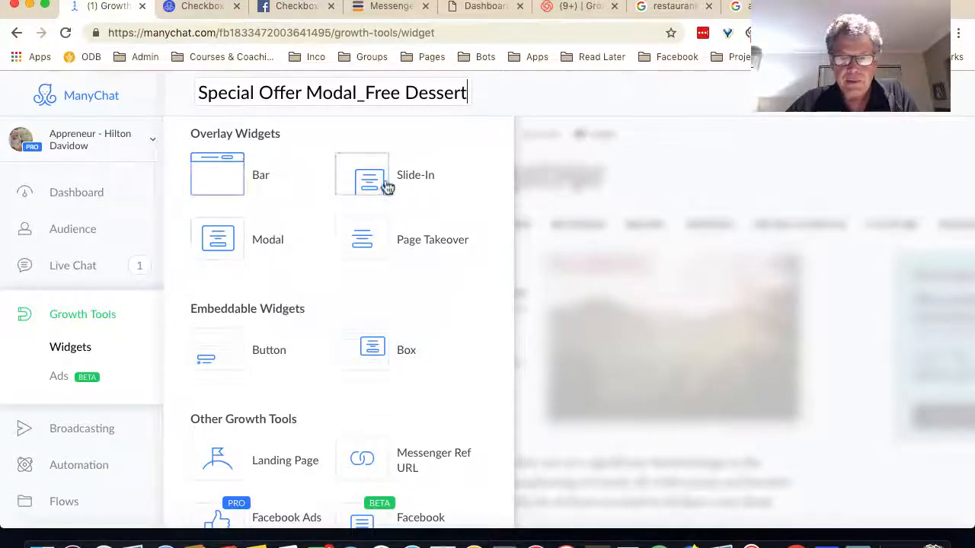
pyautogui.click(255, 243)
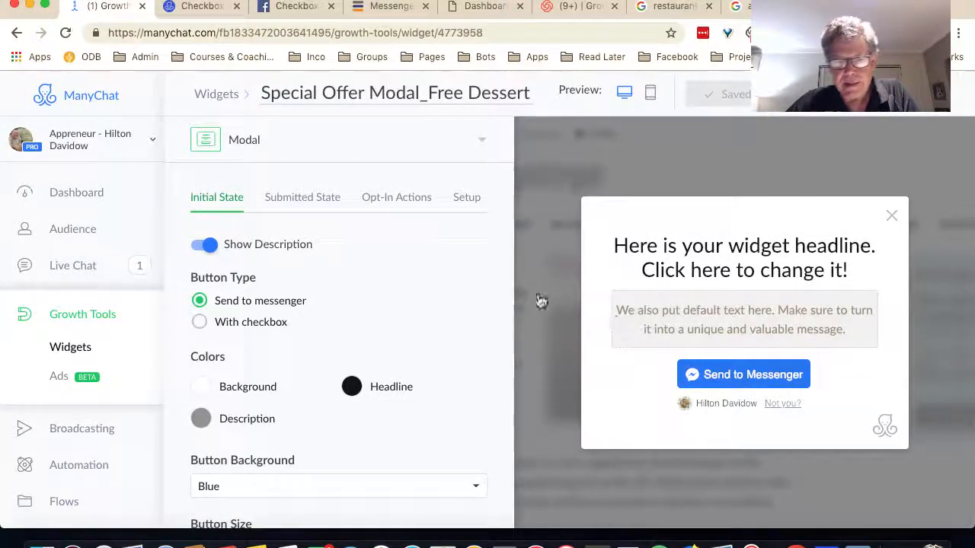
pyautogui.click(201, 249)
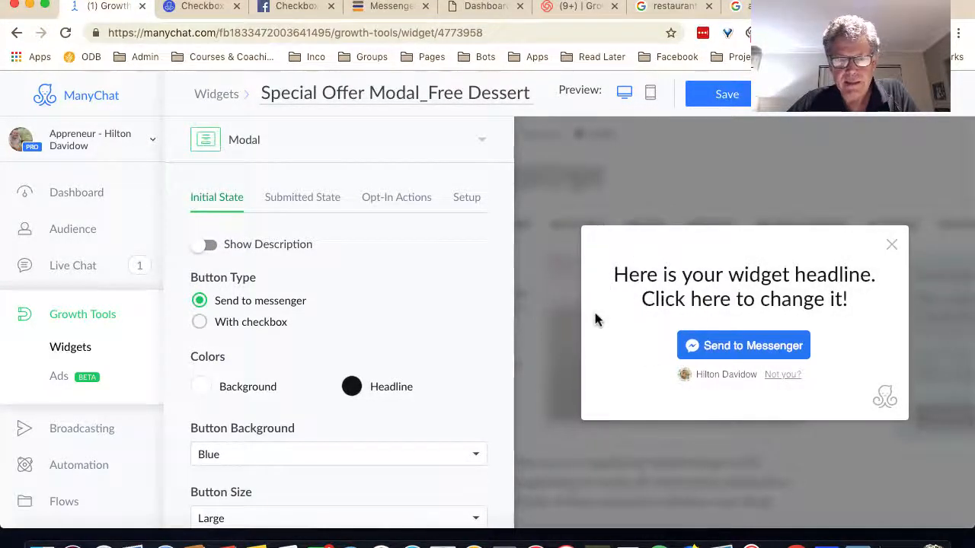
pyautogui.click(211, 247)
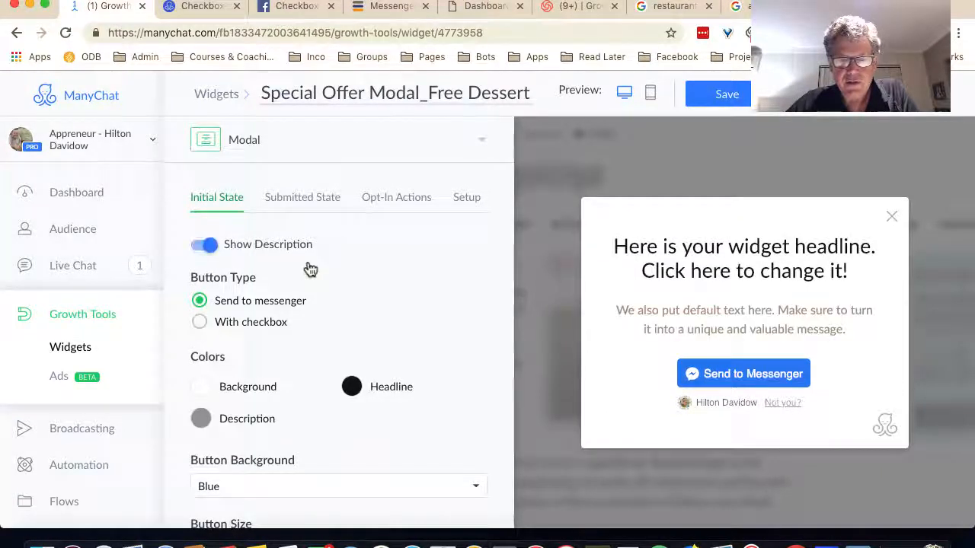
# Replace the modal's default headline with "Free Desert with every purchase of a Main Dish".
pyautogui.tripleClick(760, 261)
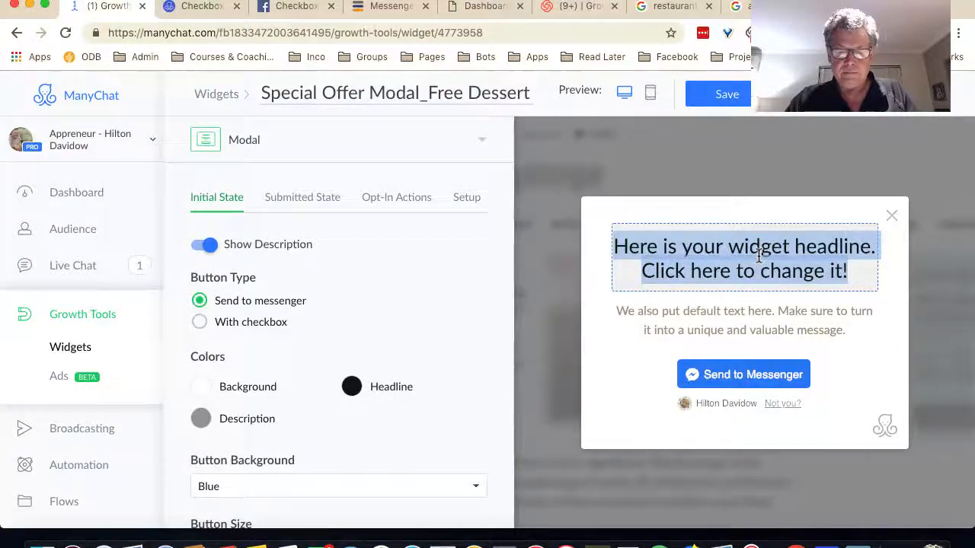
pyautogui.write('Free Desert with')
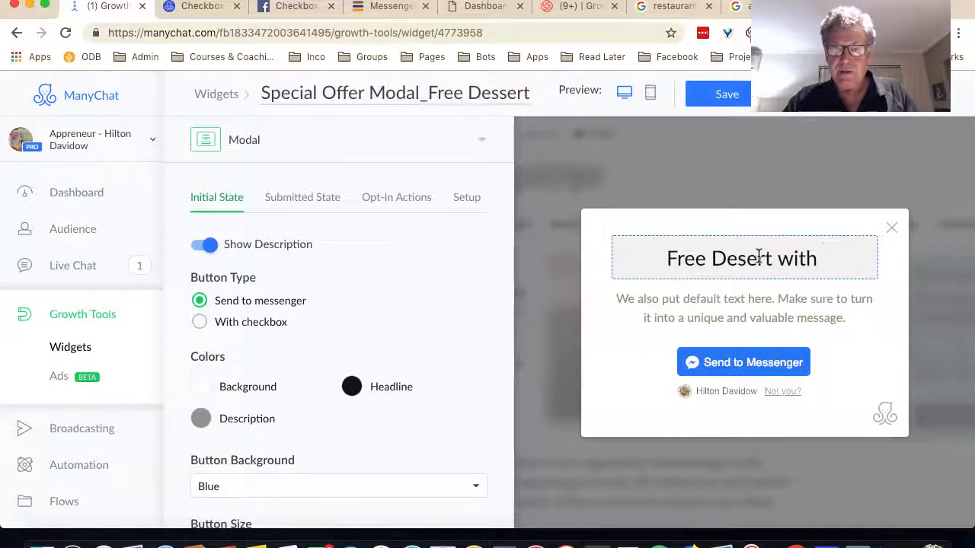
pyautogui.write('every ')
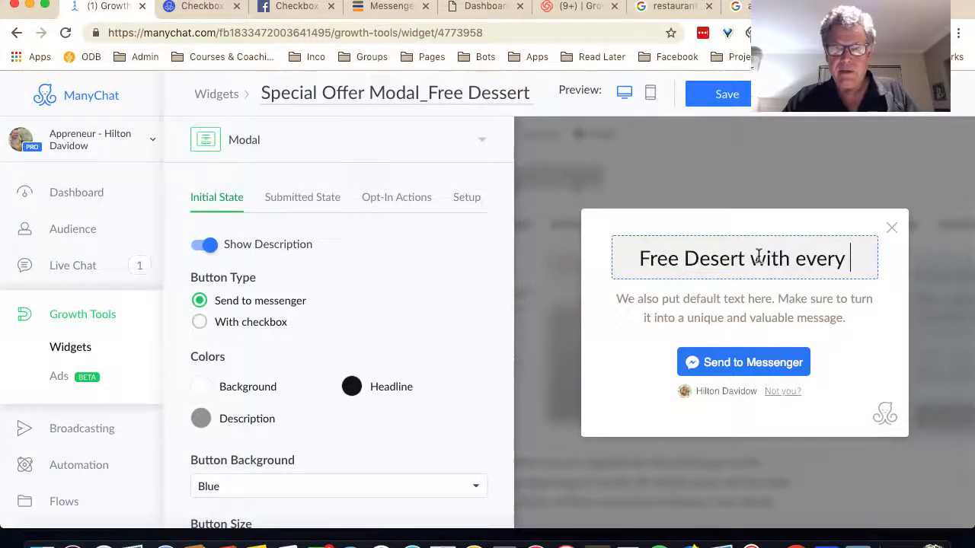
pyautogui.write('p')
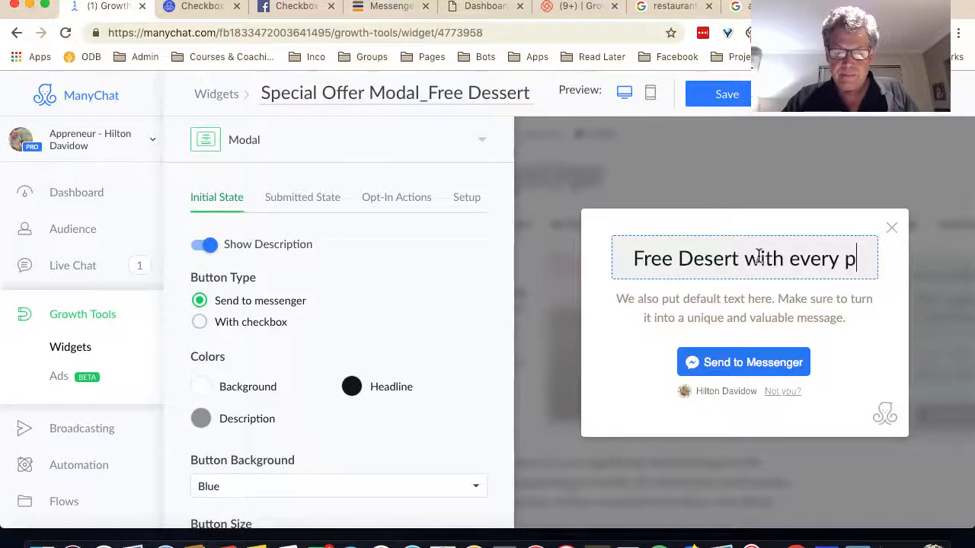
pyautogui.write('urchase of ')
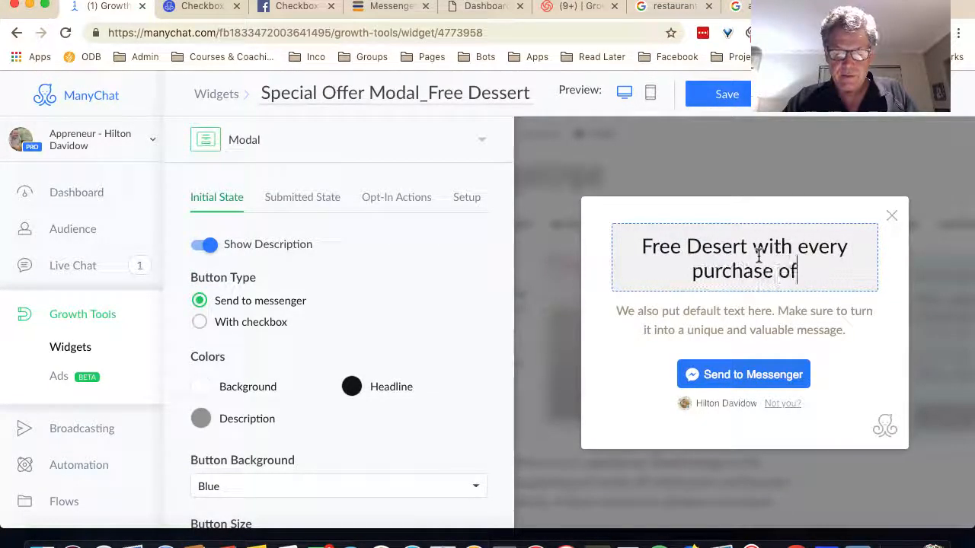
pyautogui.write('a ')
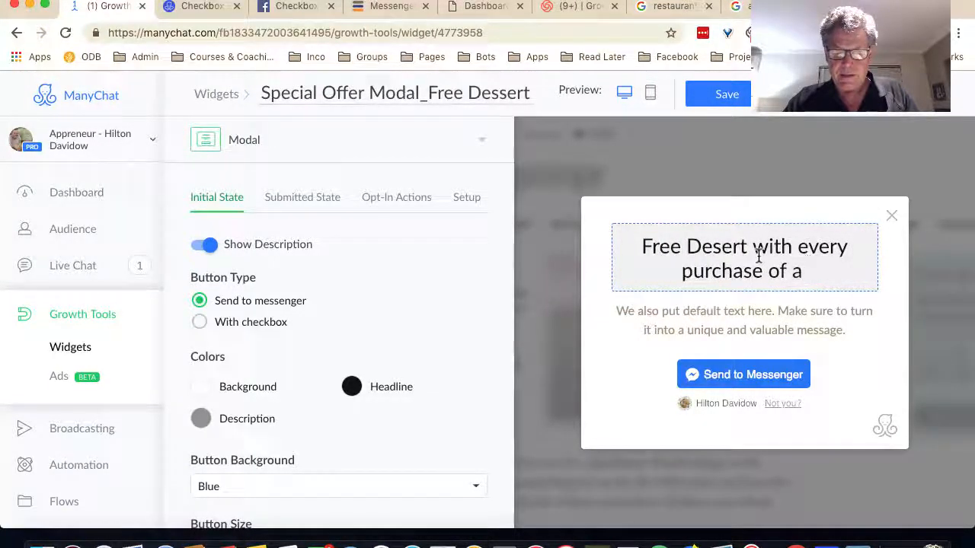
pyautogui.write('Main Dish')
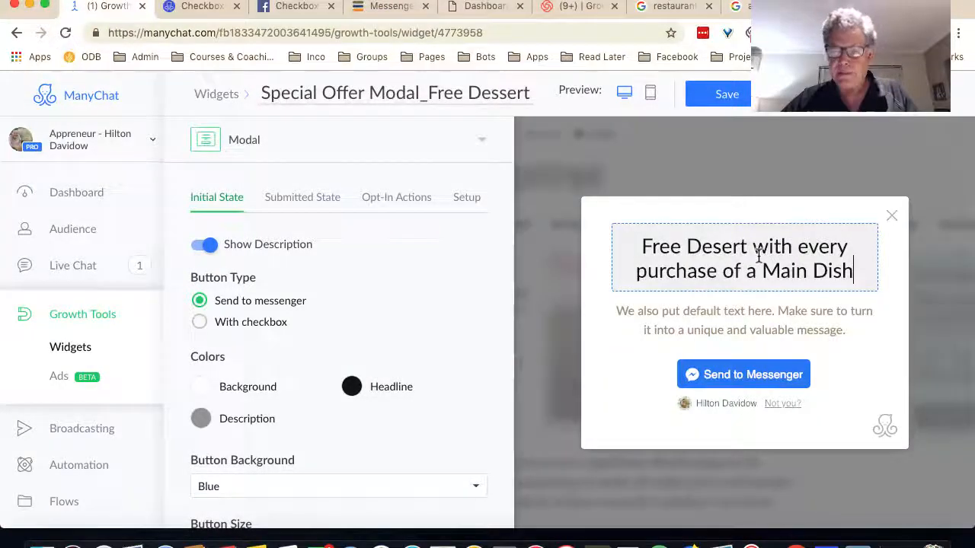
# Replace the modal's default description with "Click the button below to receive your coupon in Messenger".
pyautogui.click(693, 330)
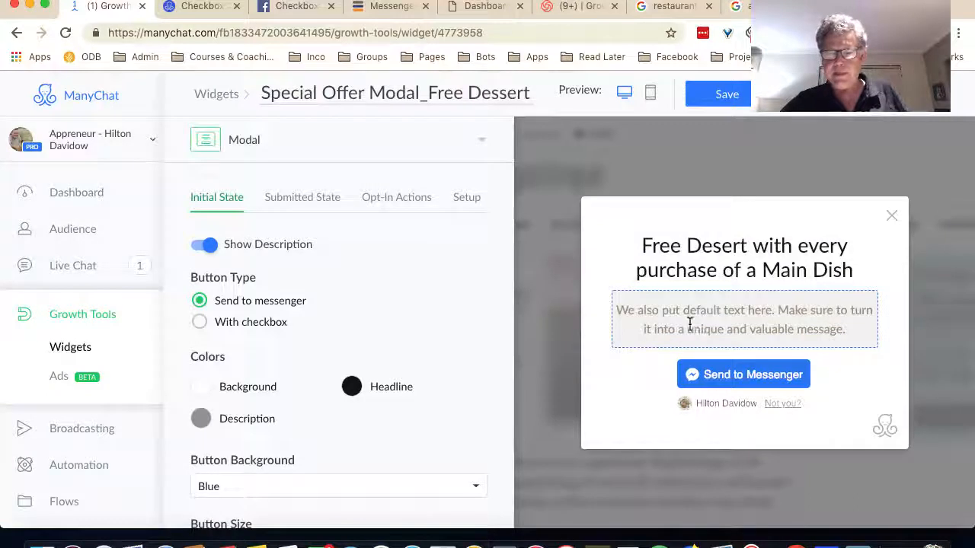
pyautogui.doubleClick(693, 325)
pyautogui.click(692, 324)
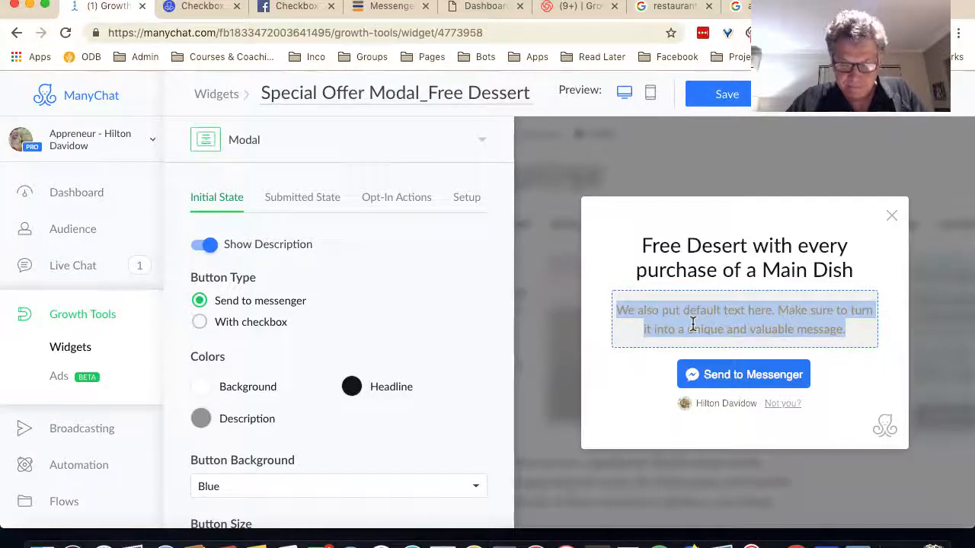
pyautogui.write('C')
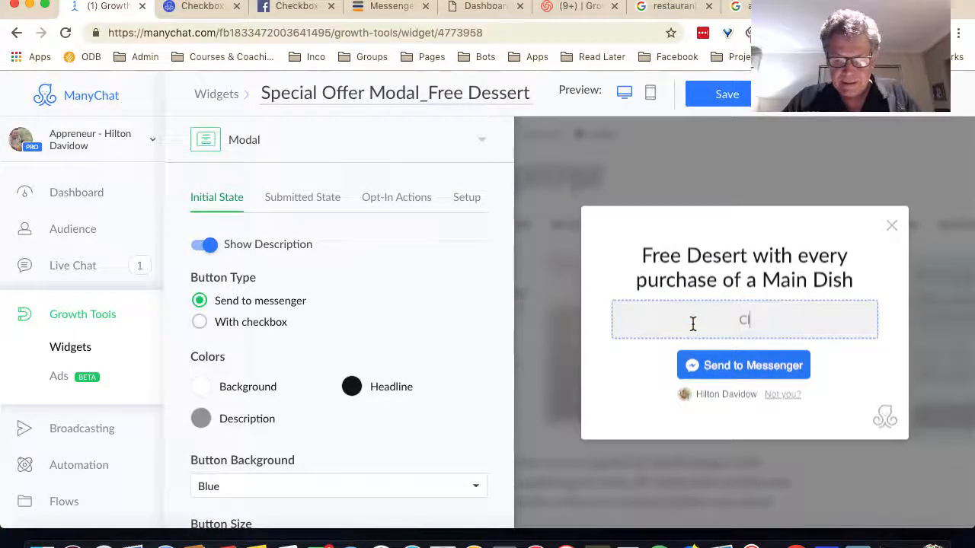
pyautogui.write('lick the button be')
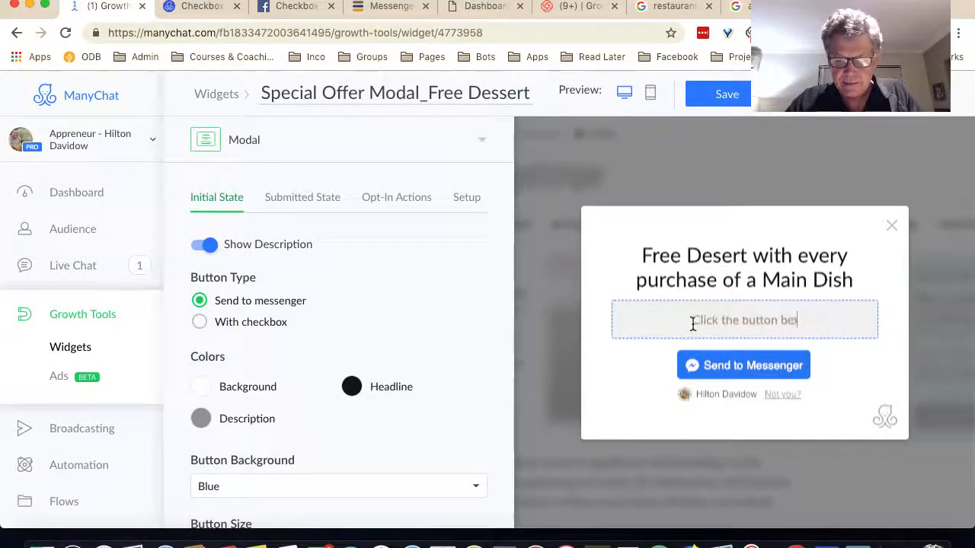
pyautogui.write('low to rec')
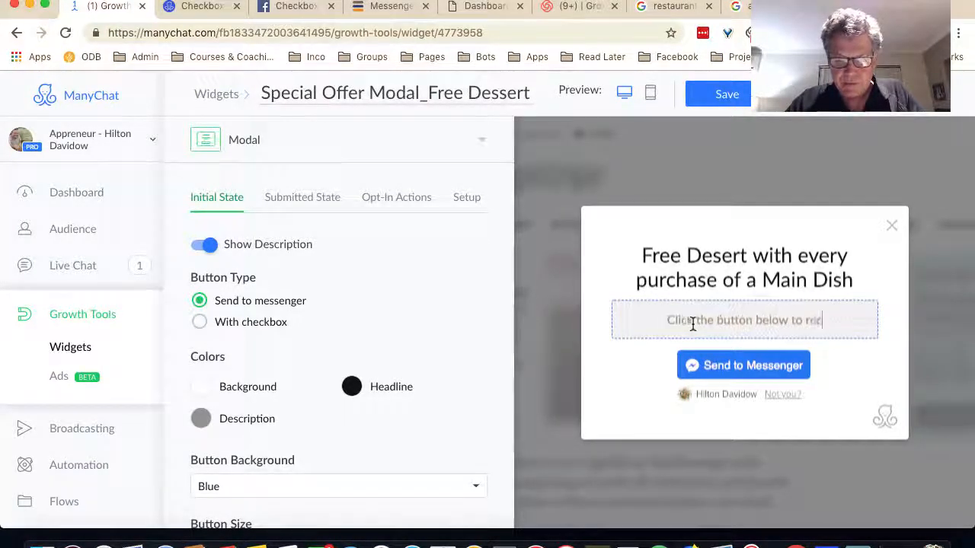
pyautogui.write('eive your ')
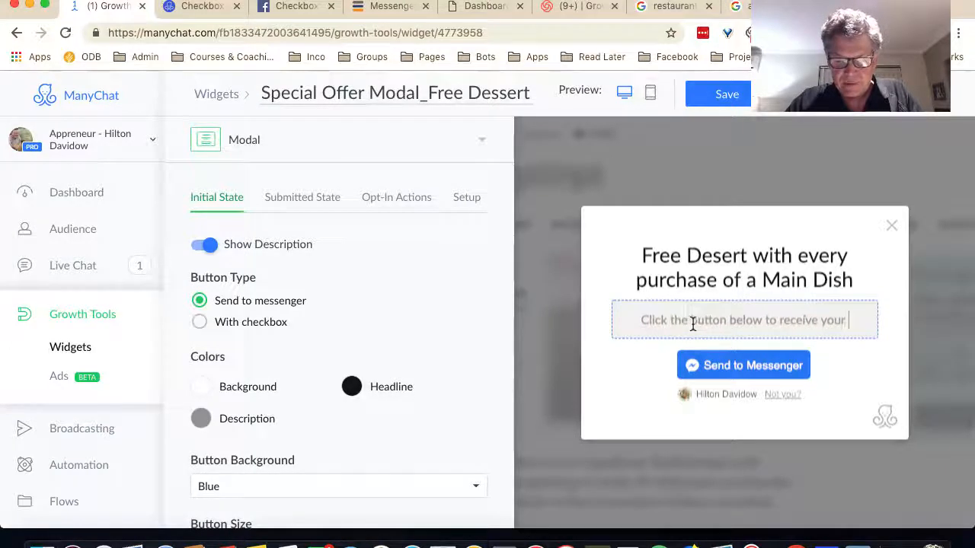
pyautogui.write('coupon ')
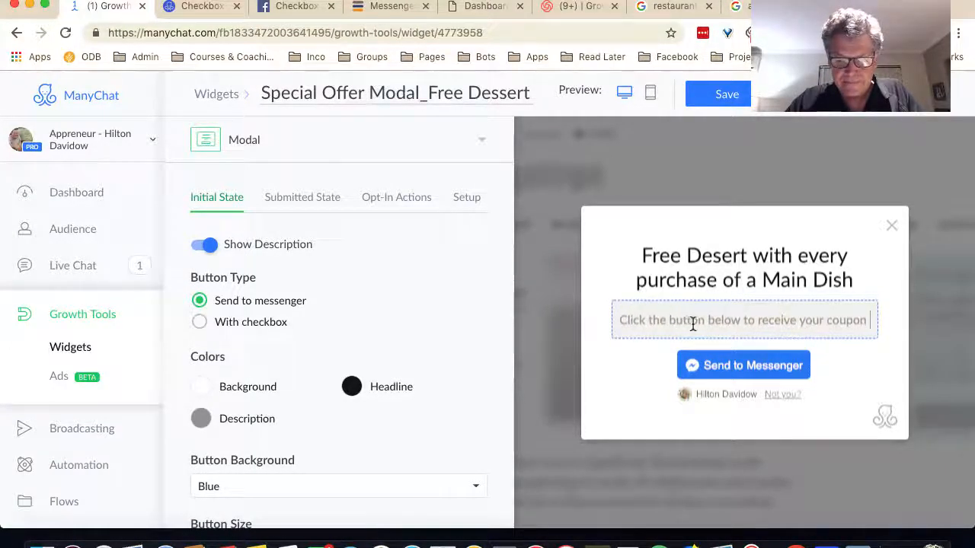
pyautogui.write('in Messe')
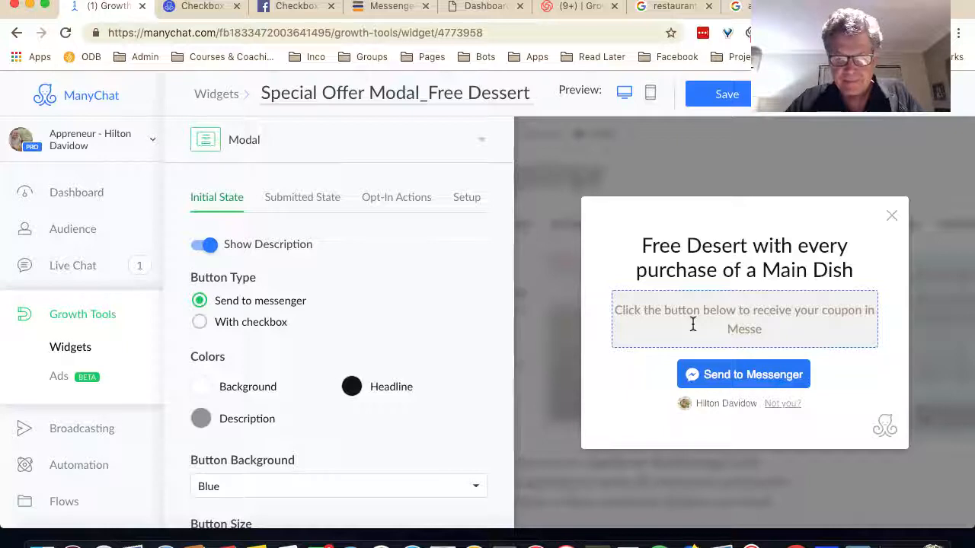
pyautogui.write('nger')
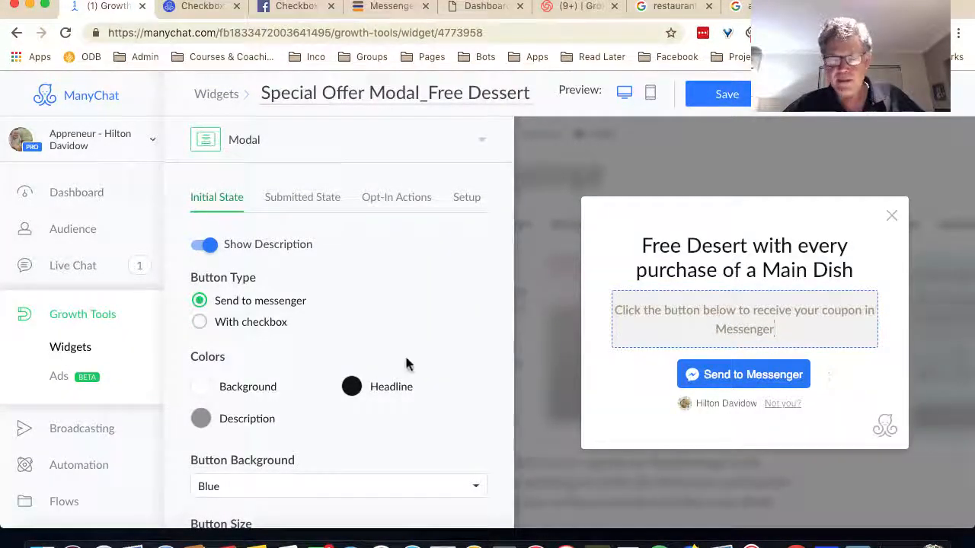
# Change the button type to With checkbox and set the button text to "Send me my Desert".
pyautogui.click(201, 324)
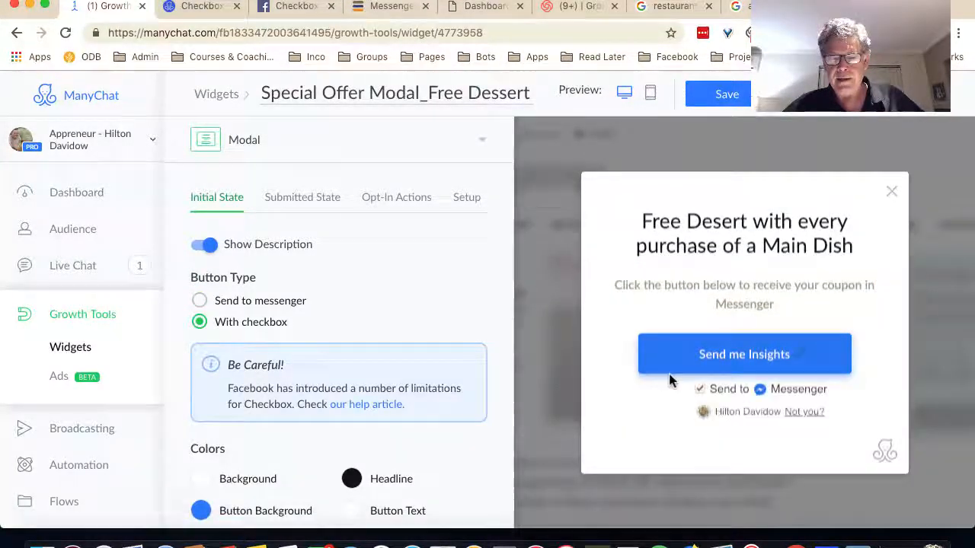
pyautogui.doubleClick(769, 353)
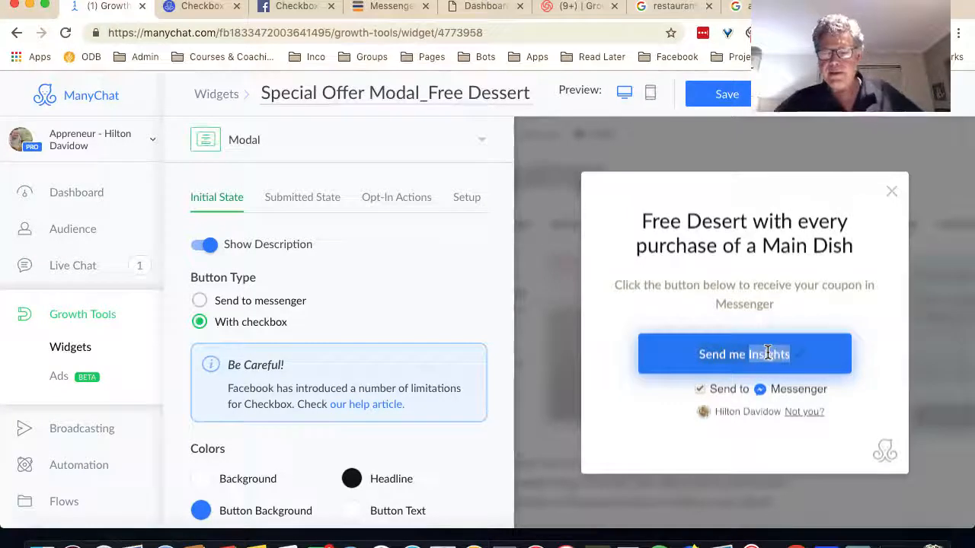
pyautogui.tripleClick(768, 353)
pyautogui.write('Se')
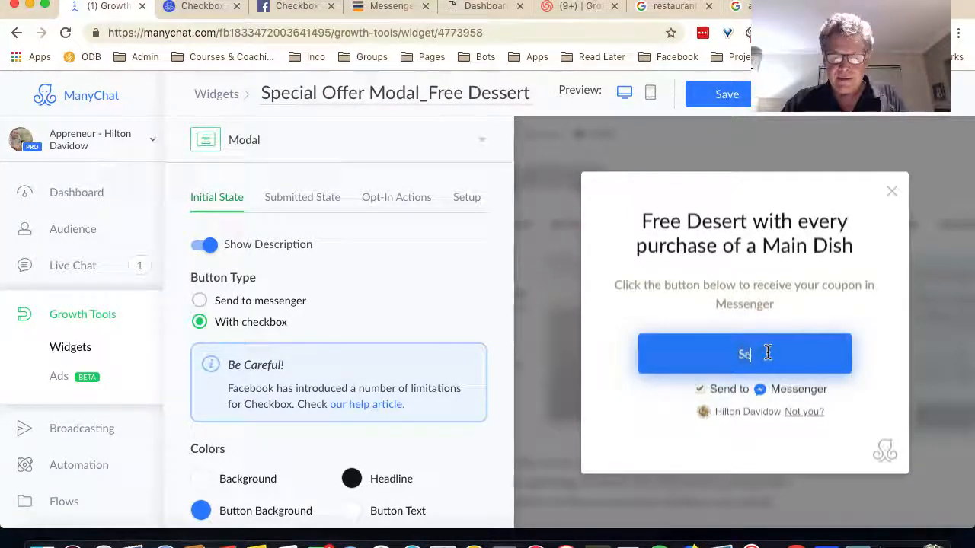
pyautogui.write('nd me my Desert')
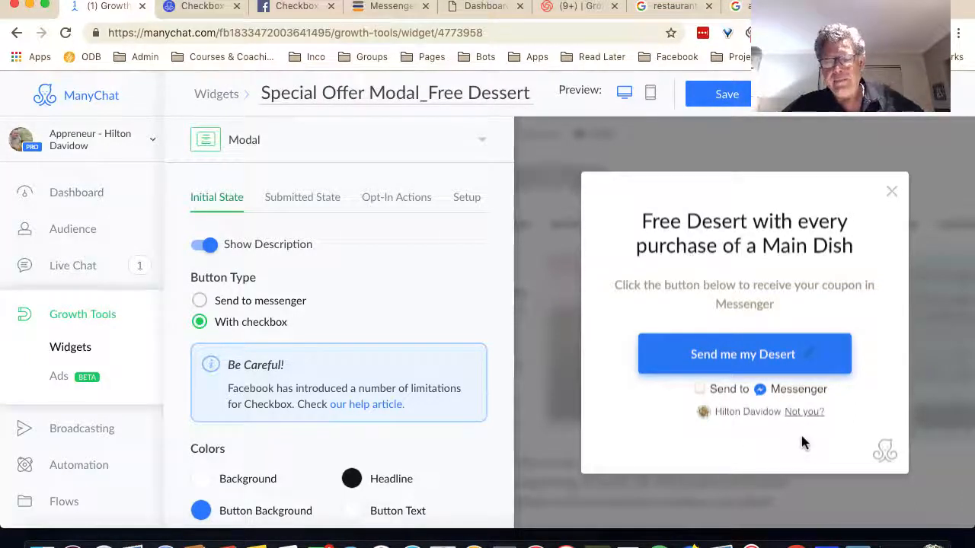
# Test ticking and unticking the preview's Send to Messenger checkbox, and consult the Facebook Checkbox Plugin documentation's Breaking Change Notice in between.
pyautogui.click(699, 389)
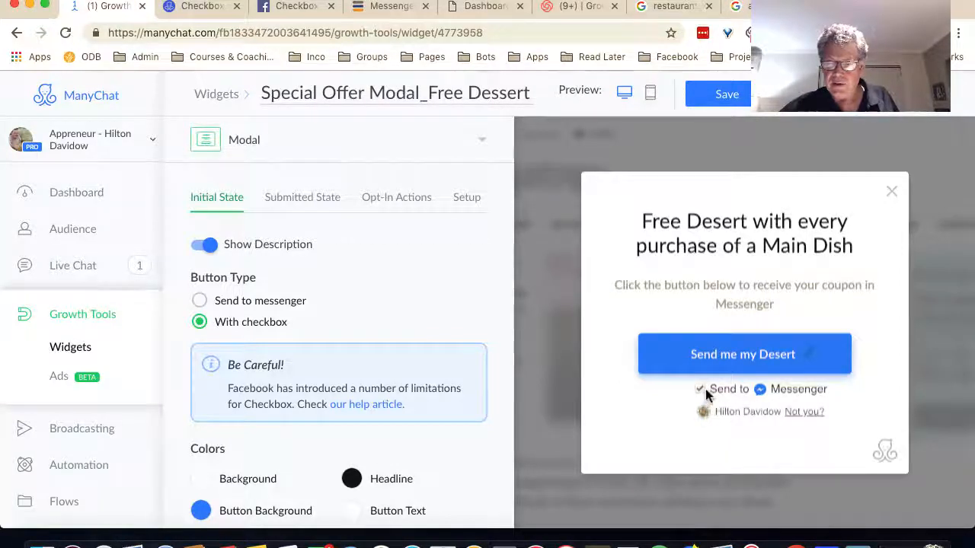
pyautogui.click(292, 7)
pyautogui.scroll(10, 340, 217)
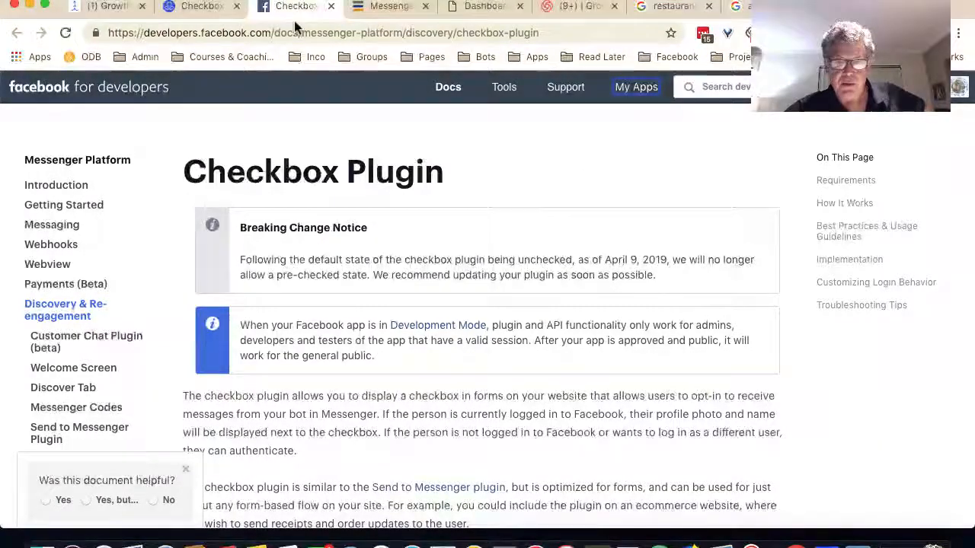
pyautogui.click(100, 11)
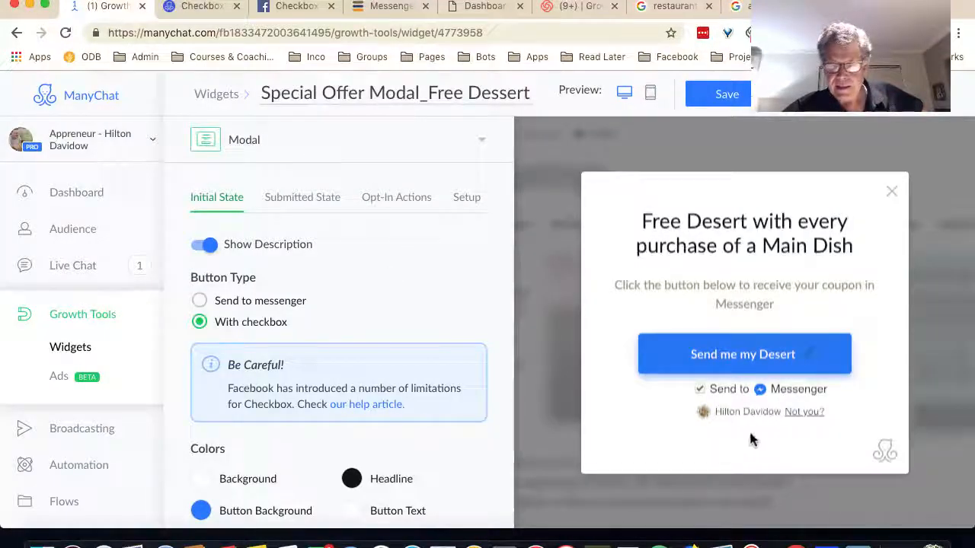
pyautogui.click(700, 388)
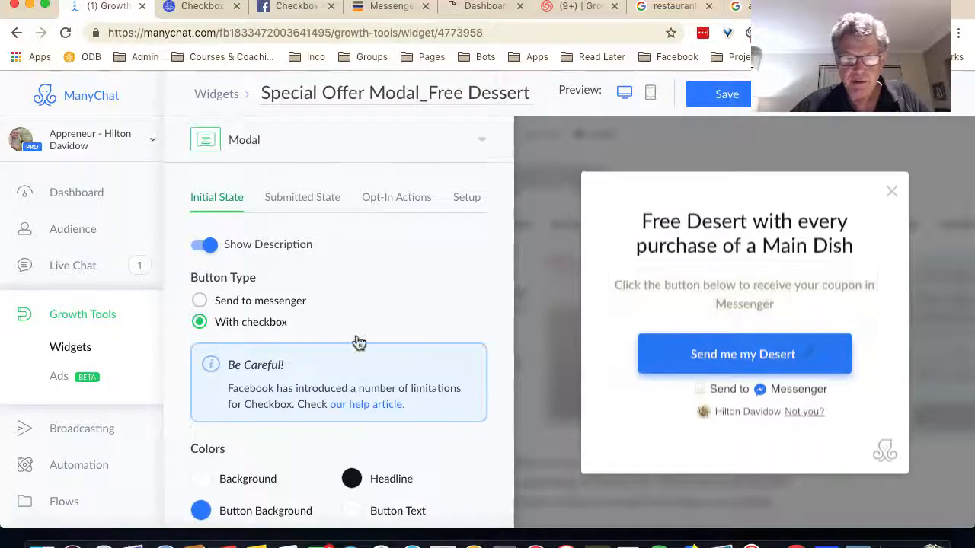
# Set the modal's description text color to dark blue #283593.
pyautogui.scroll(-3, 355, 342)
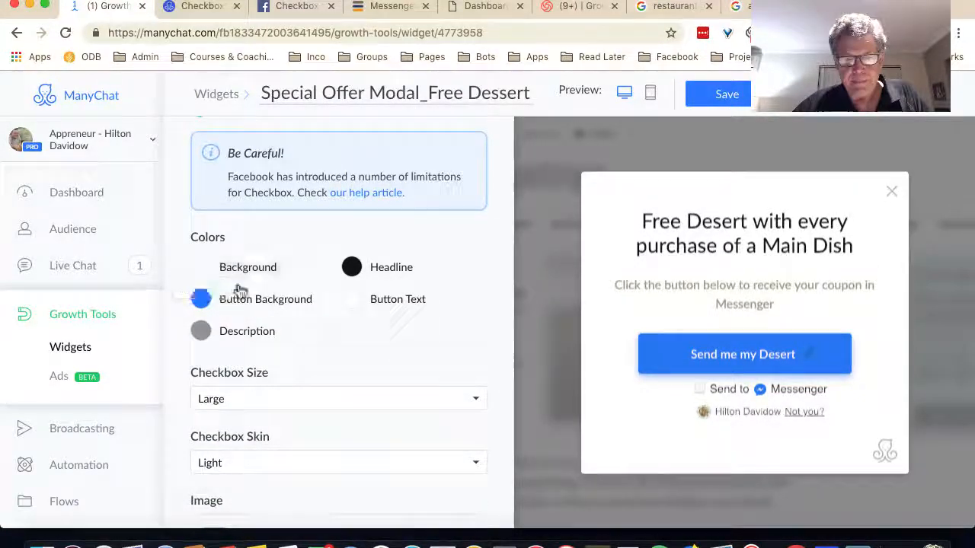
pyautogui.click(201, 330)
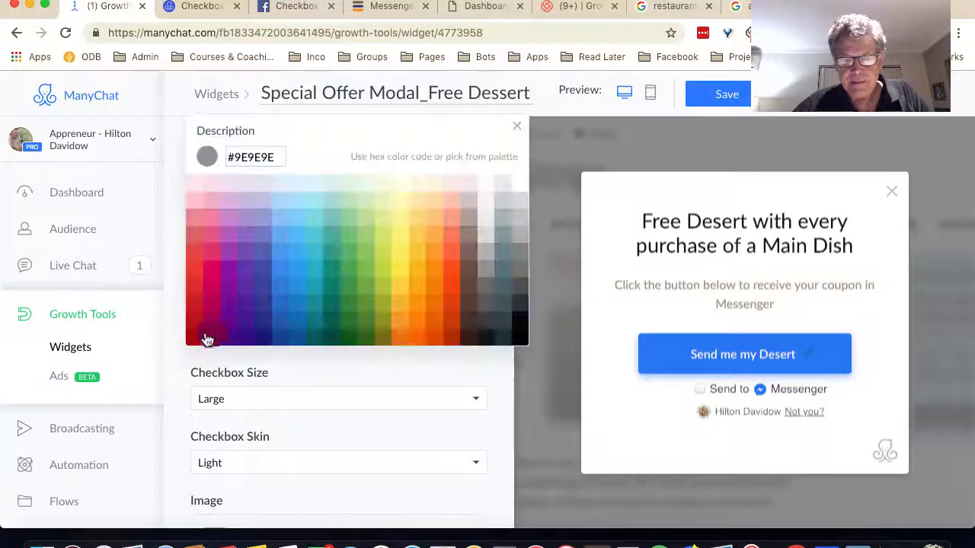
pyautogui.click(264, 323)
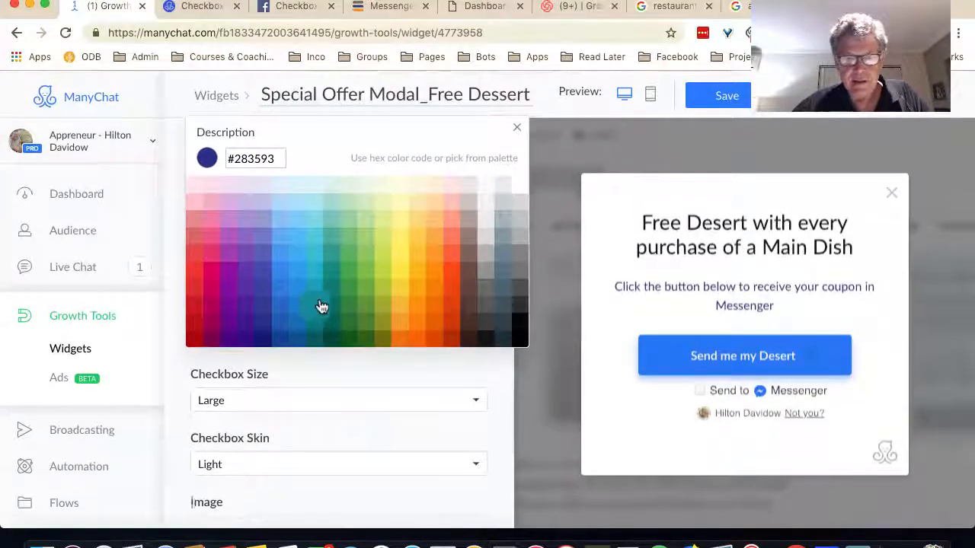
pyautogui.click(348, 355)
# Change the Checkbox Skin of the modal to Dark.
pyautogui.scroll(-3, 346, 366)
pyautogui.scroll(-1, 347, 362)
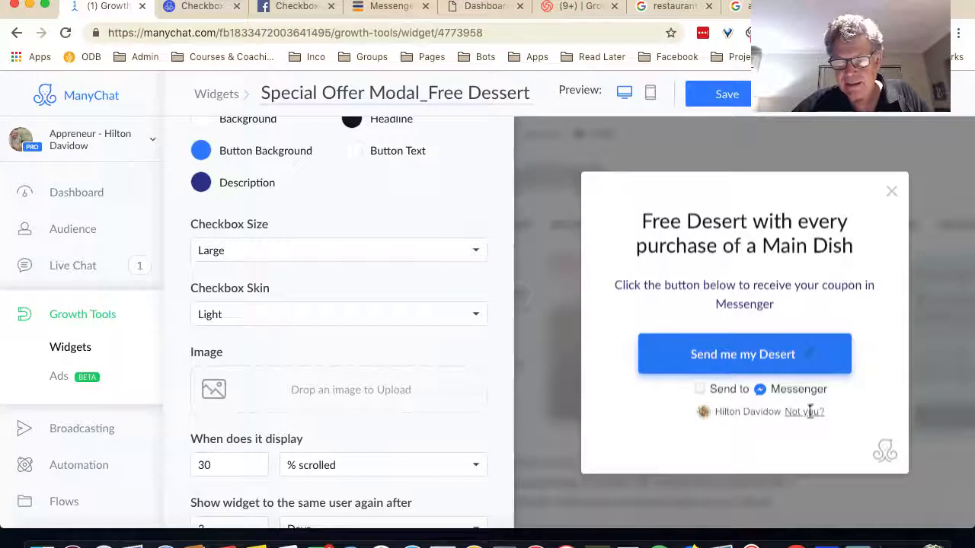
pyautogui.click(478, 318)
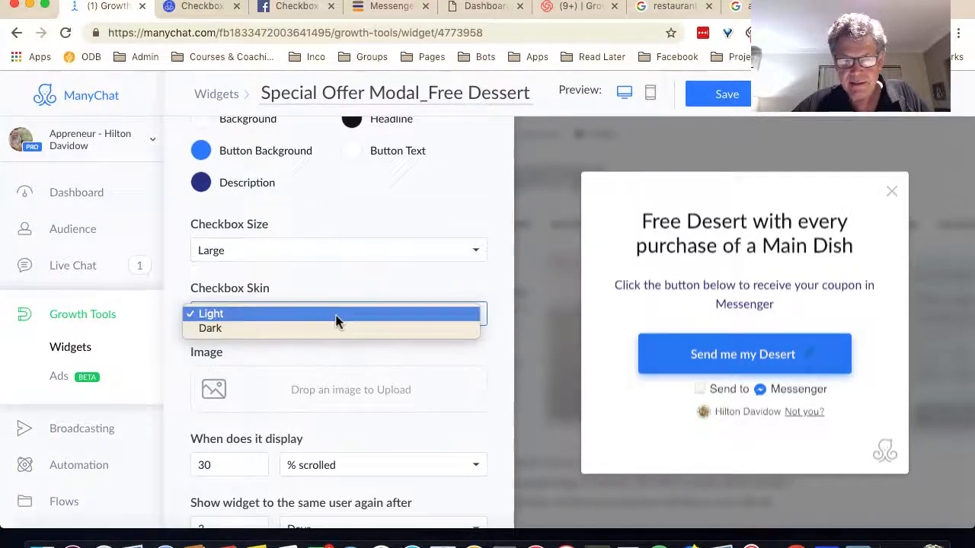
pyautogui.click(302, 329)
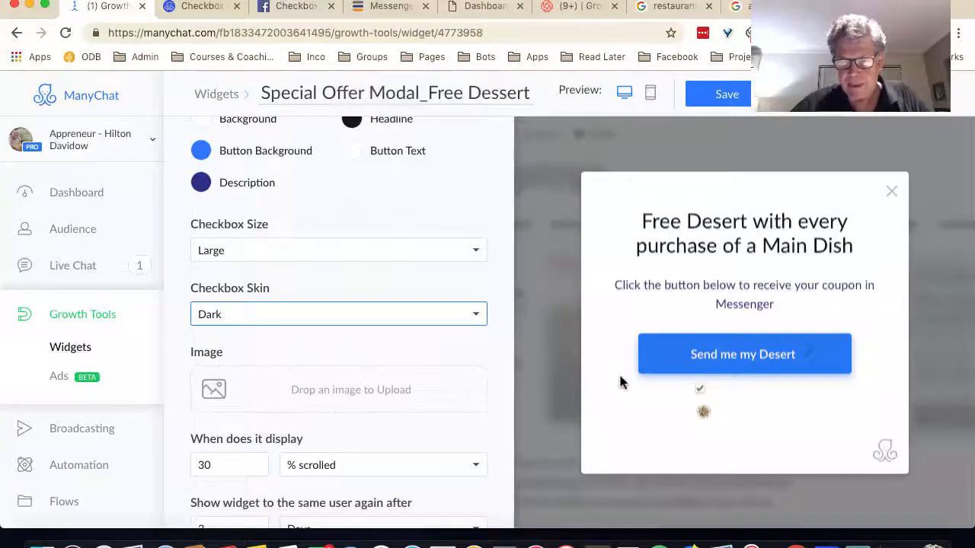
# Try the dark color #263238 as the modal's background and restore it to white #FFFFFF.
pyautogui.scroll(4, 397, 254)
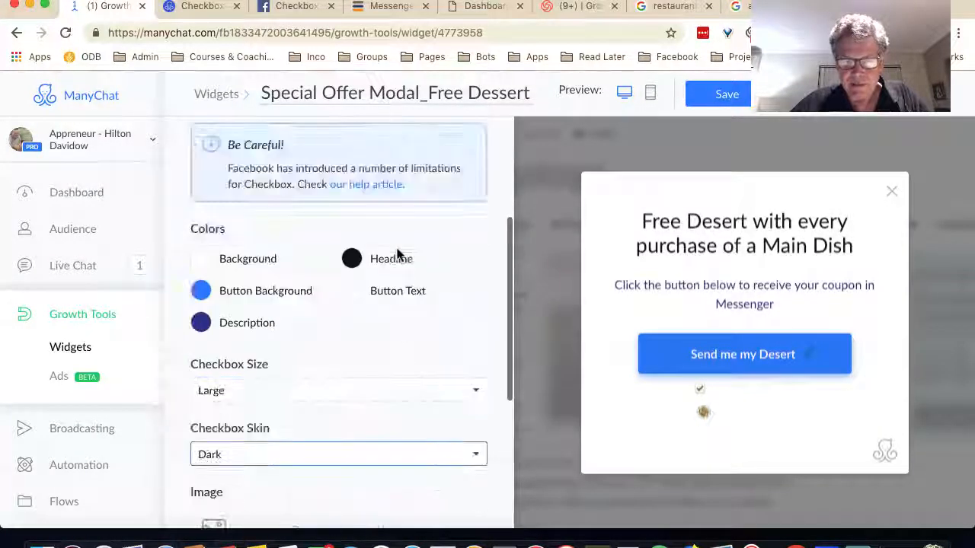
pyautogui.click(201, 260)
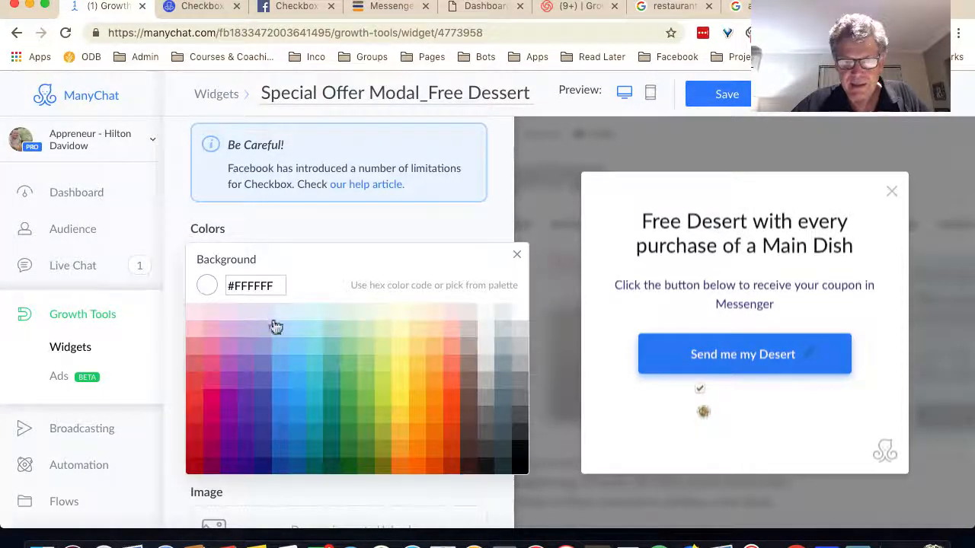
pyautogui.click(515, 466)
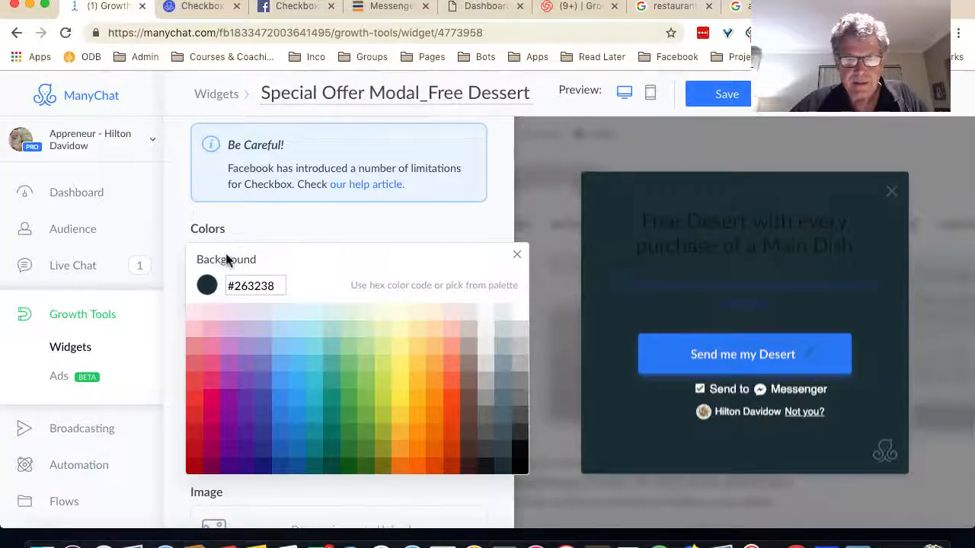
pyautogui.click(521, 315)
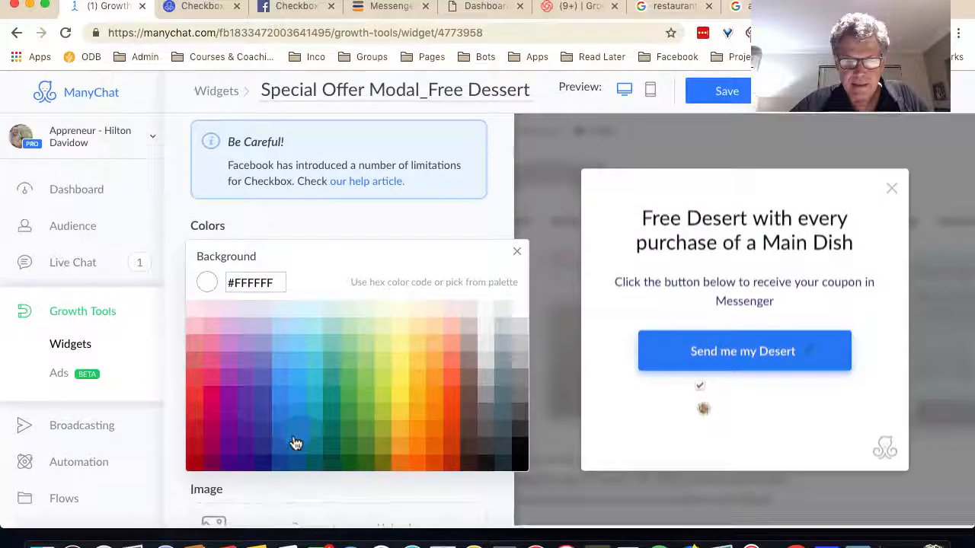
pyautogui.click(517, 255)
pyautogui.scroll(-5, 396, 370)
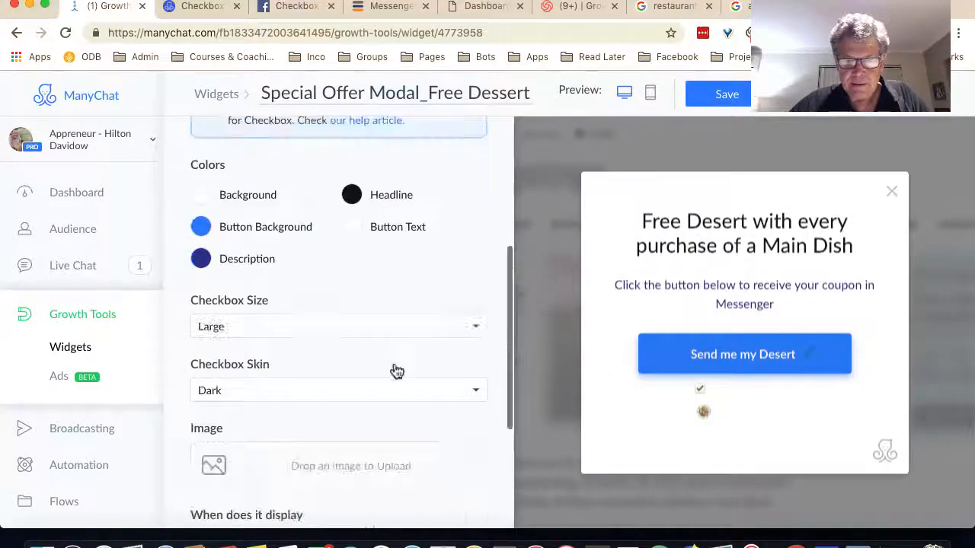
# Set the modal's Checkbox Skin to Light.
pyautogui.scroll(2, 394, 370)
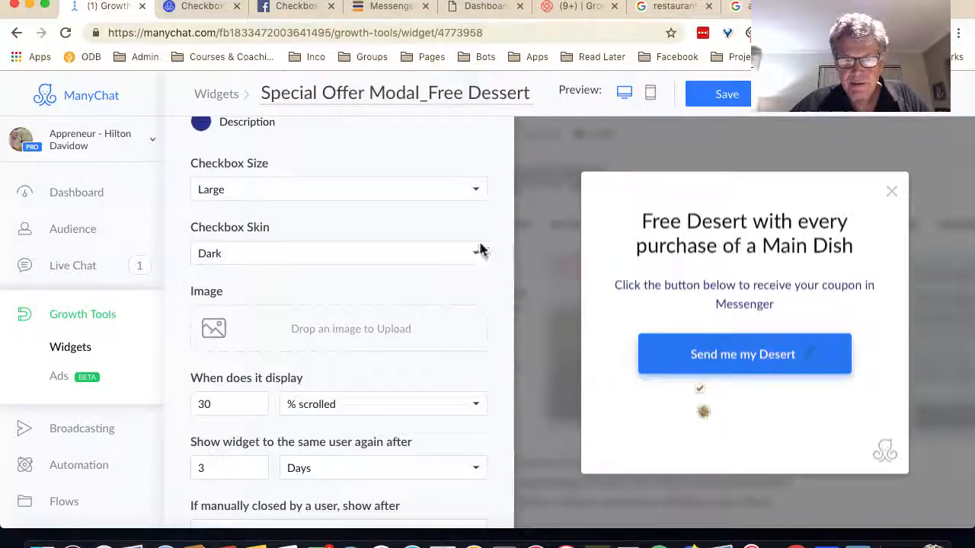
pyautogui.click(476, 255)
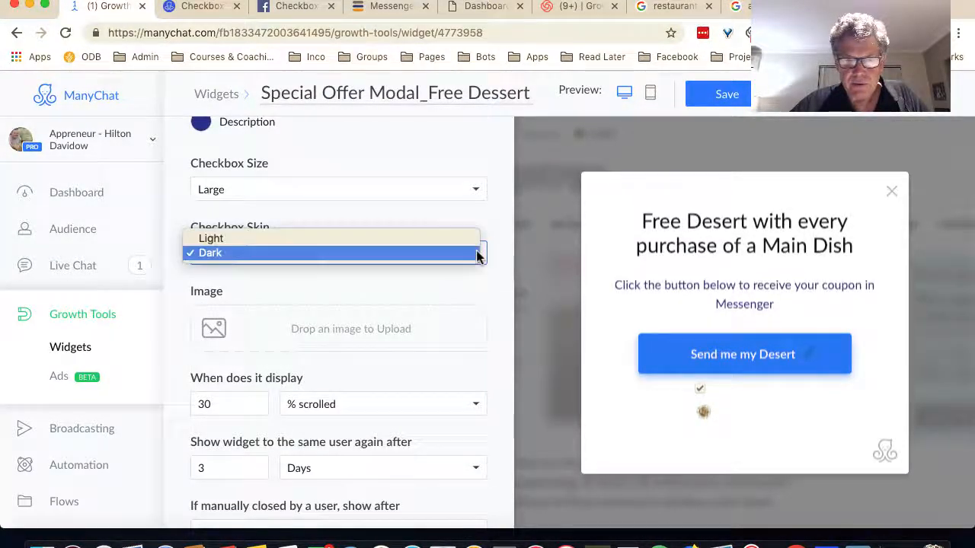
pyautogui.click(302, 244)
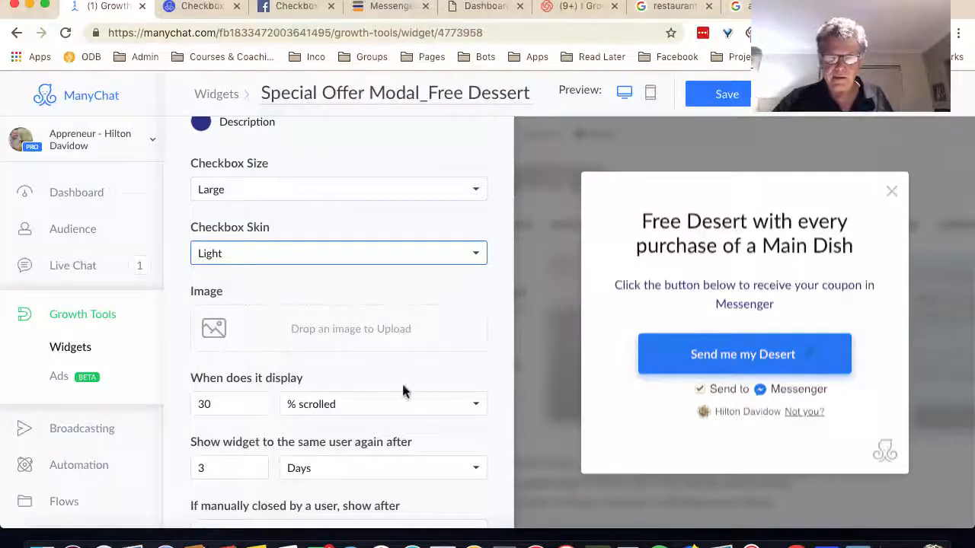
# Upload the Maxie's Steakhouse picture from the Chatbot Assets folder as the modal's image and check it in the preview.
pyautogui.click(327, 341)
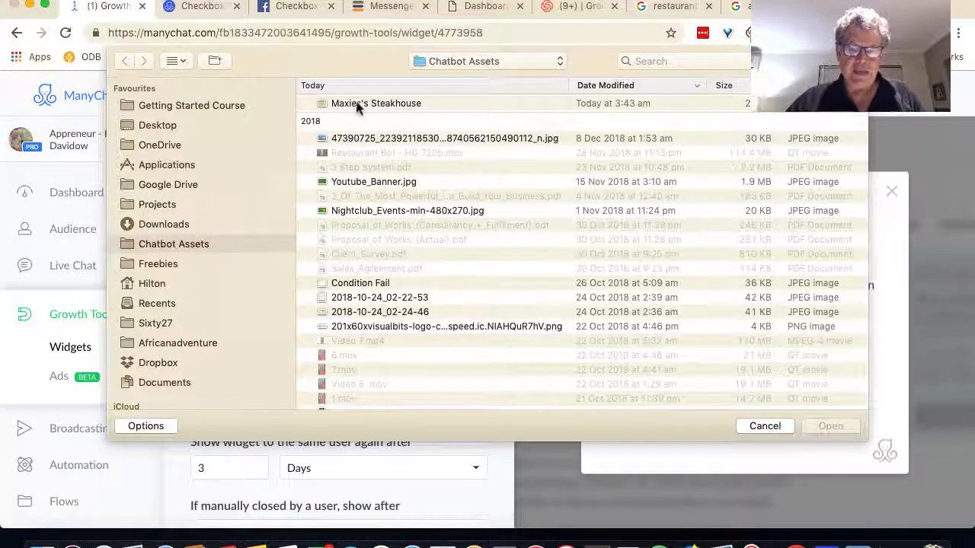
pyautogui.click(359, 106)
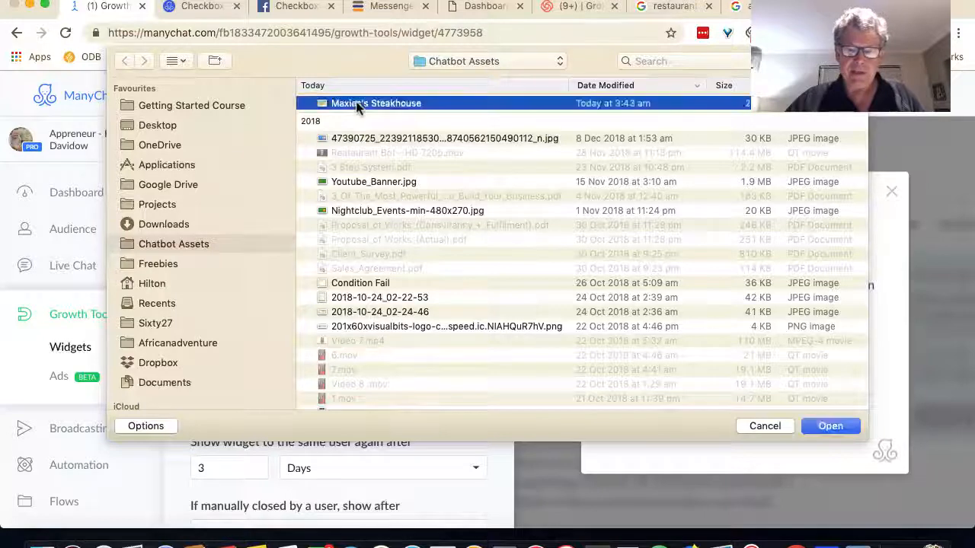
pyautogui.click(832, 427)
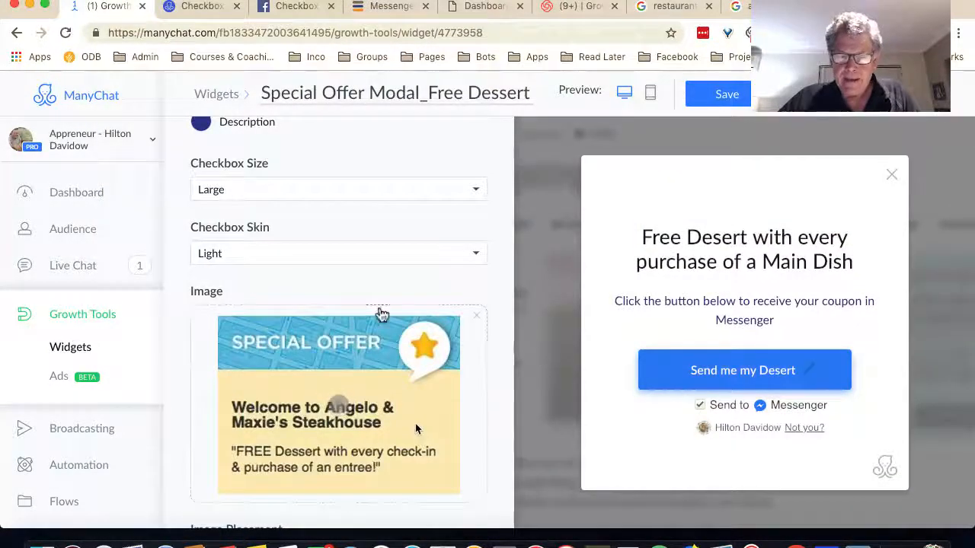
pyautogui.scroll(-2, 368, 302)
pyautogui.scroll(-1, 367, 301)
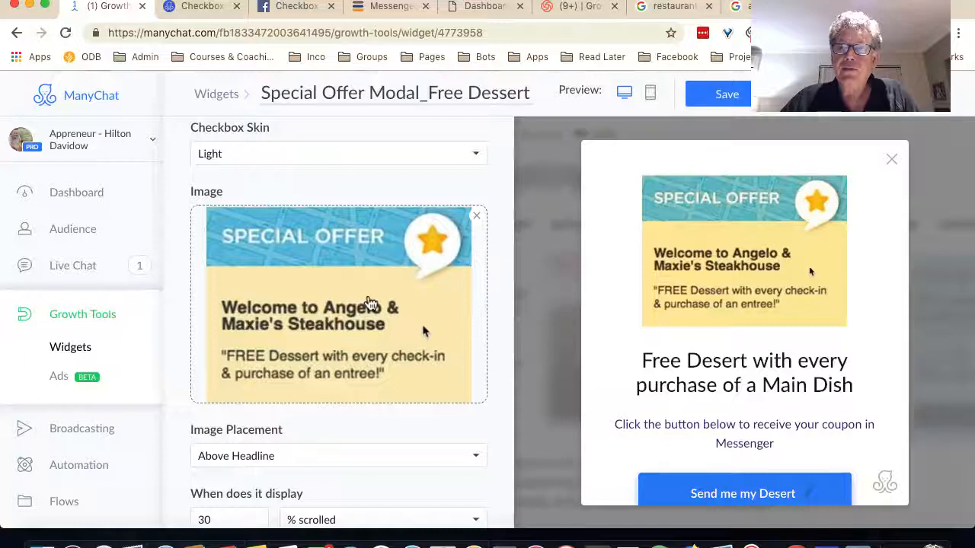
pyautogui.scroll(-1, 370, 304)
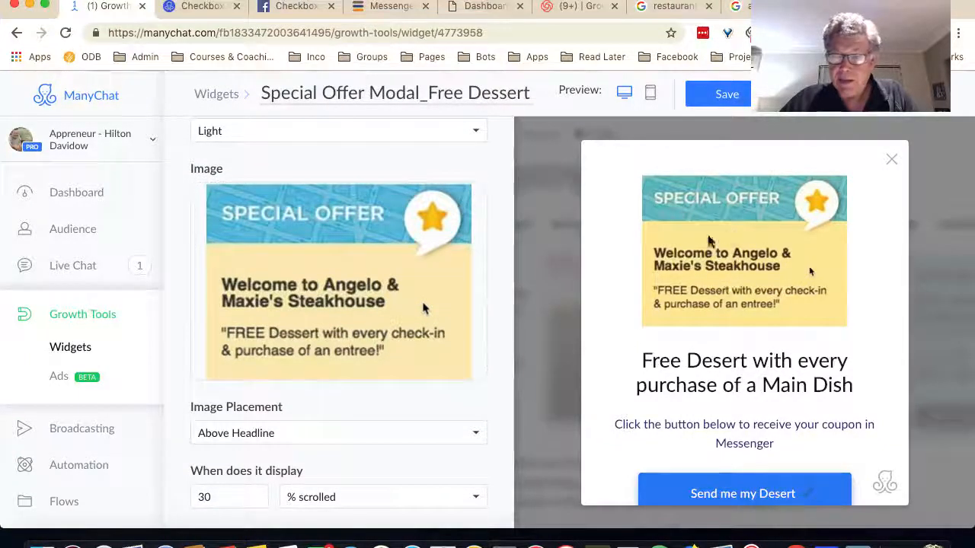
pyautogui.scroll(-2, 754, 295)
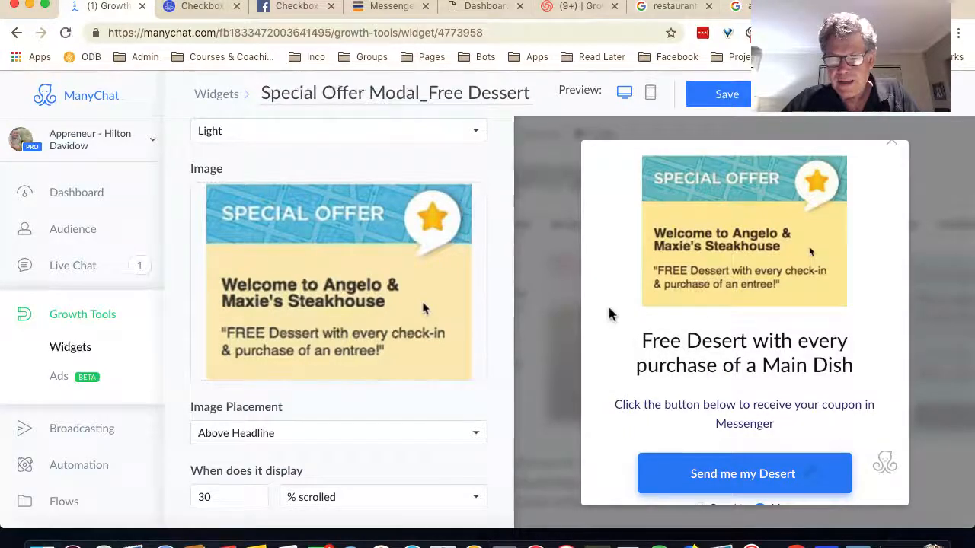
# Turn off the modal's Show Description option.
pyautogui.scroll(5, 354, 369)
pyautogui.scroll(6, 358, 374)
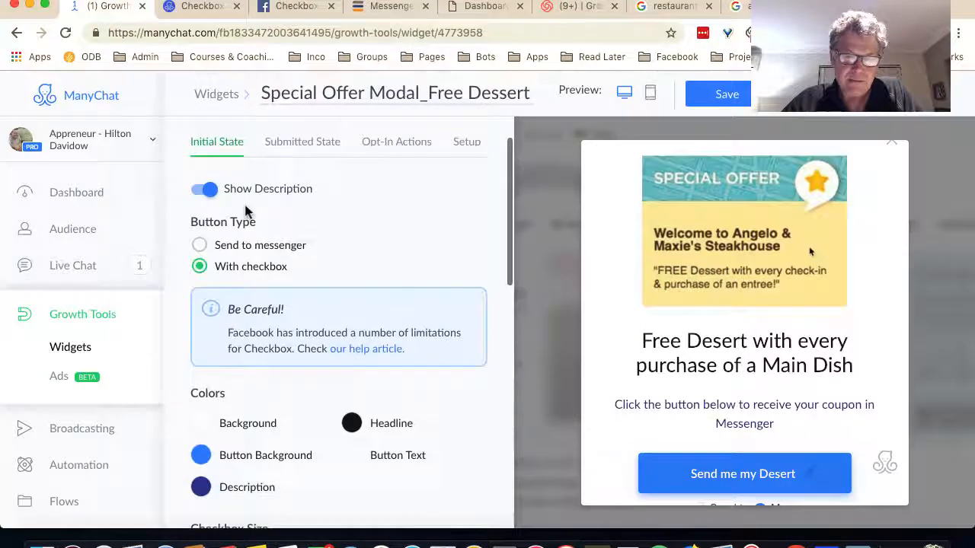
pyautogui.click(202, 191)
pyautogui.scroll(-3, 315, 304)
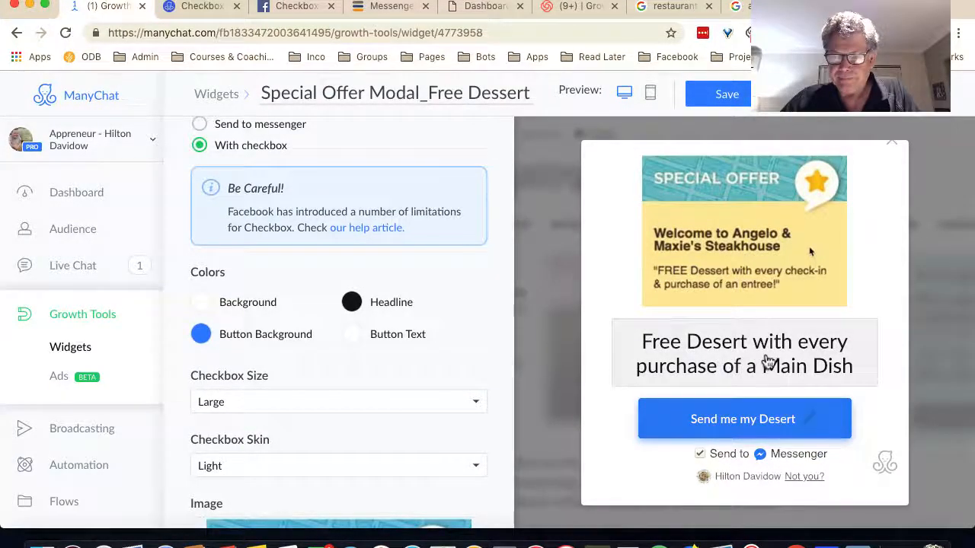
# Change the modal's headline to "Click the button below to get your coupon in Messenger" and save the widget.
pyautogui.click(713, 363)
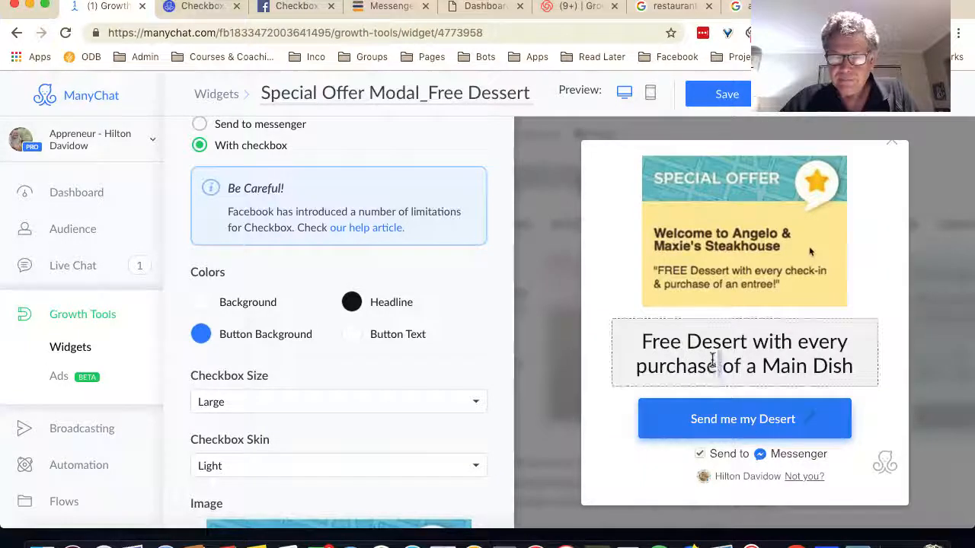
pyautogui.tripleClick(760, 361)
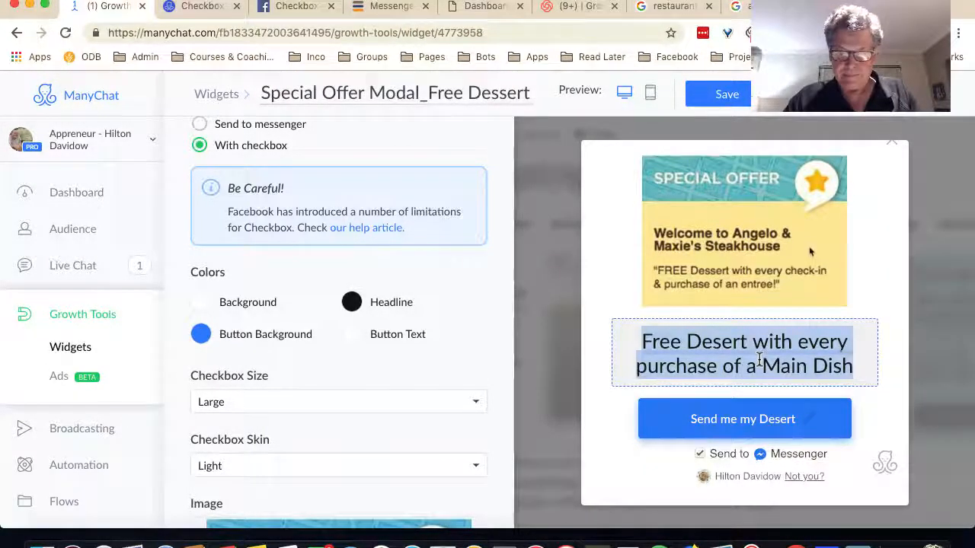
pyautogui.write('Click')
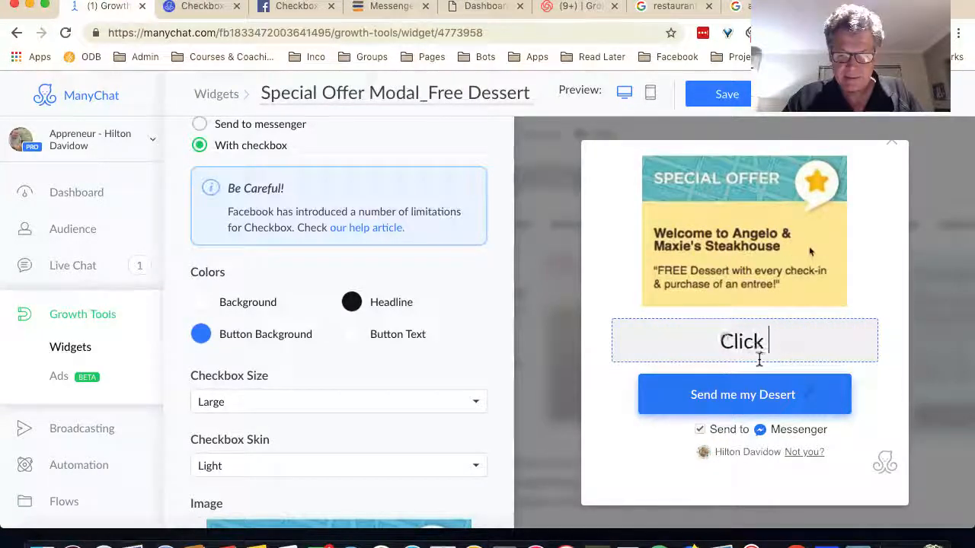
pyautogui.write(' the b')
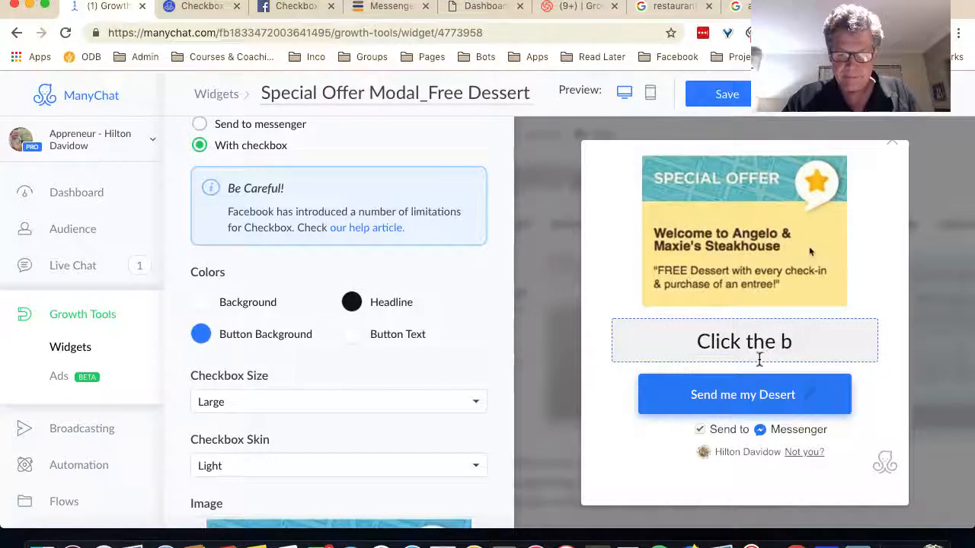
pyautogui.write('itton below to')
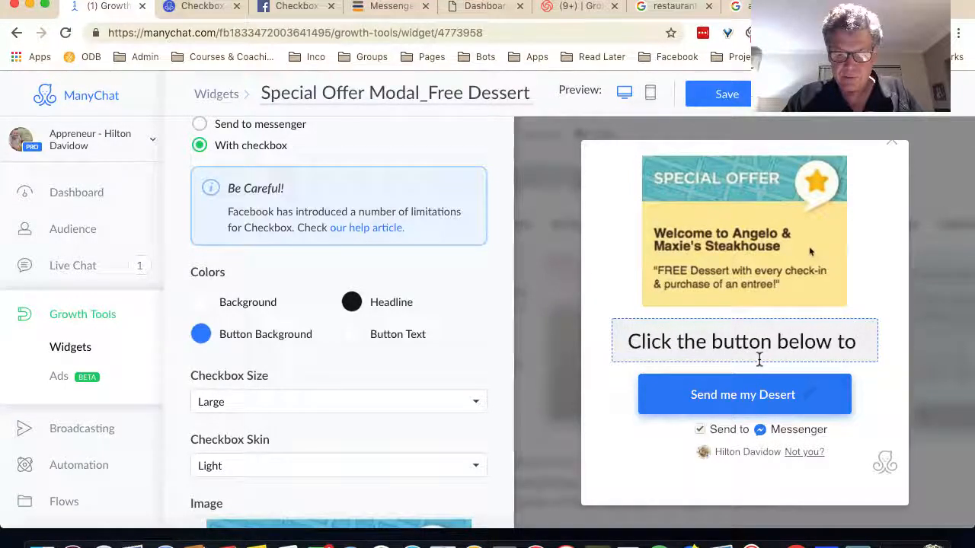
pyautogui.write(' get you')
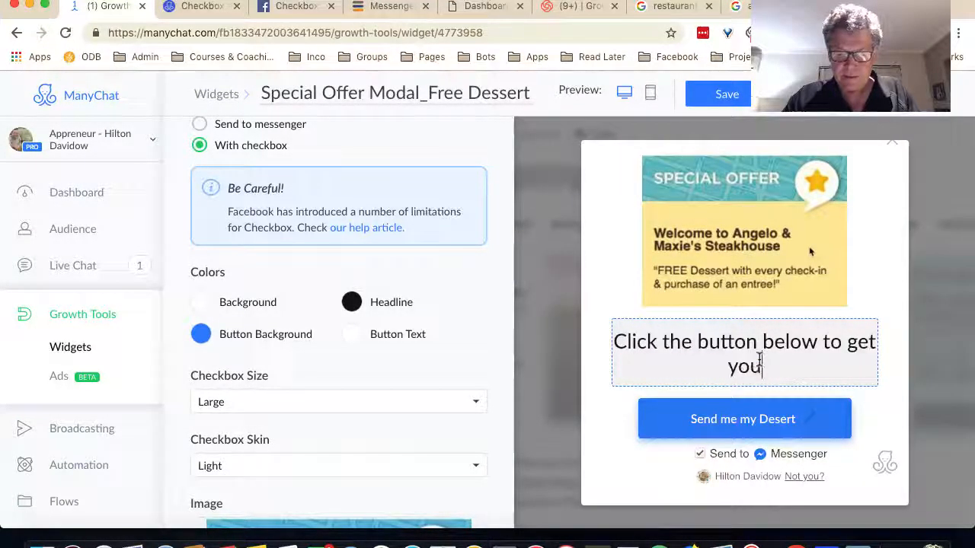
pyautogui.write('r coupon in Messe')
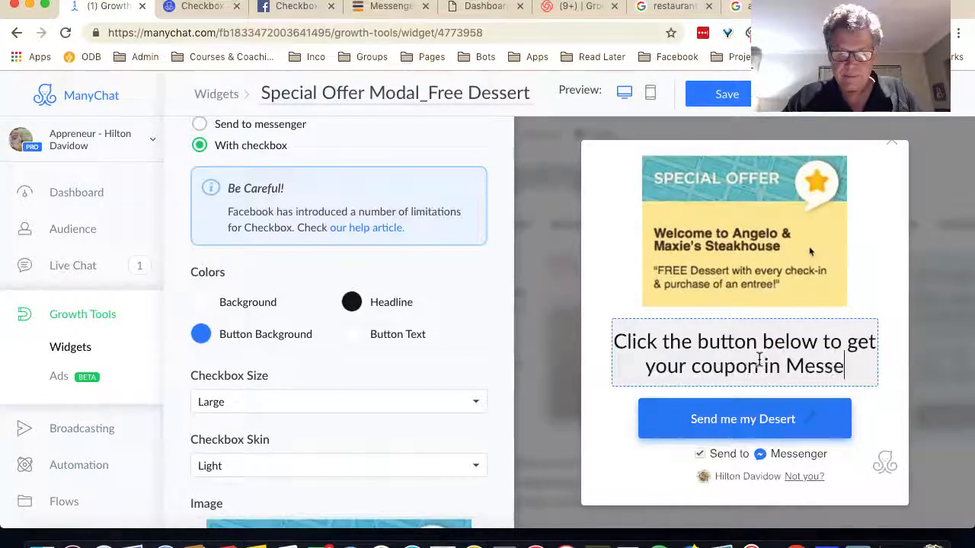
pyautogui.write('nger')
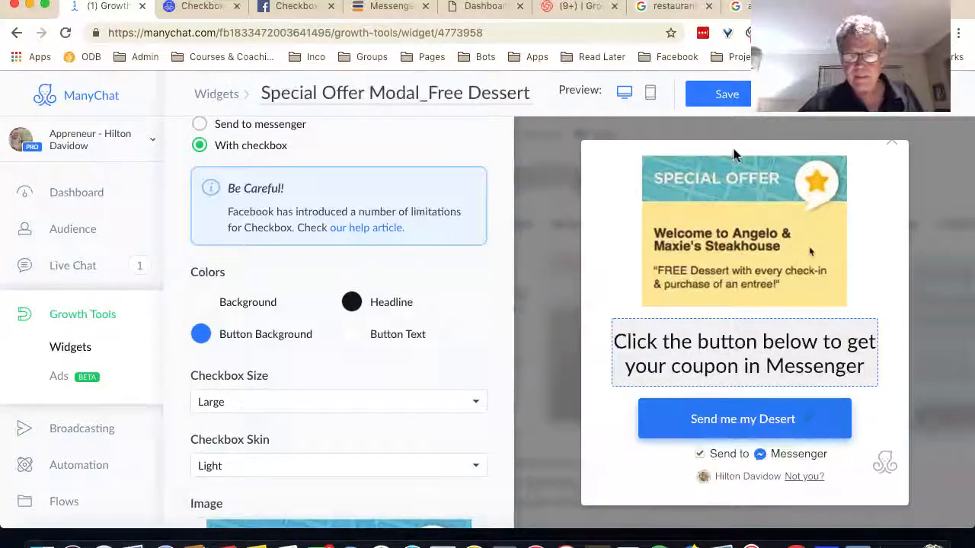
pyautogui.click(743, 92)
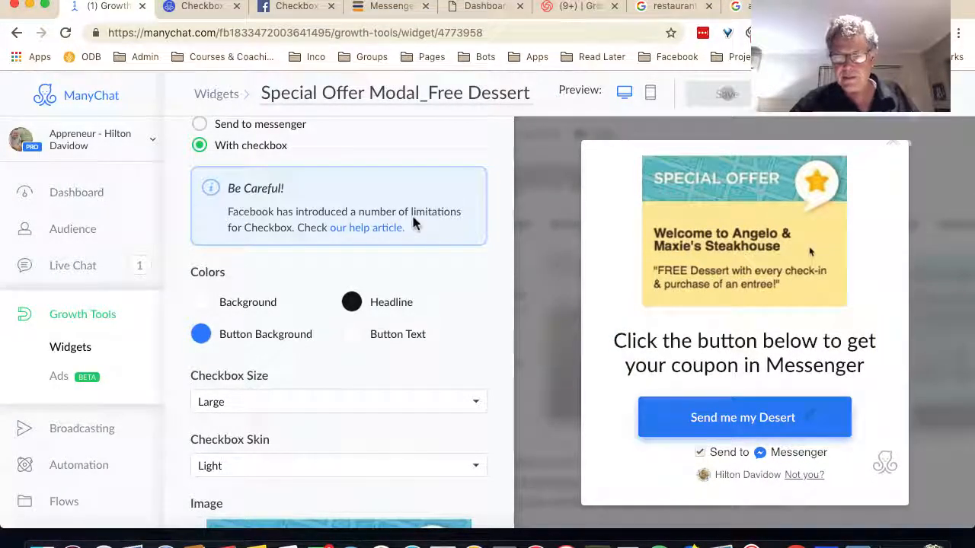
# Try placing the modal's image Above Description and restore its placement to Above Headline.
pyautogui.scroll(-4, 336, 345)
pyautogui.scroll(-10, 338, 347)
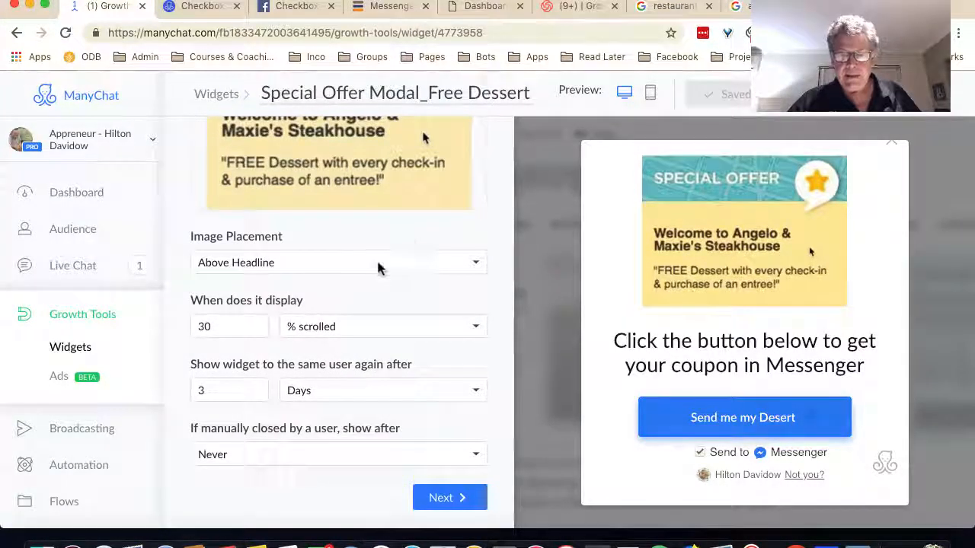
pyautogui.click(479, 262)
pyautogui.click(390, 278)
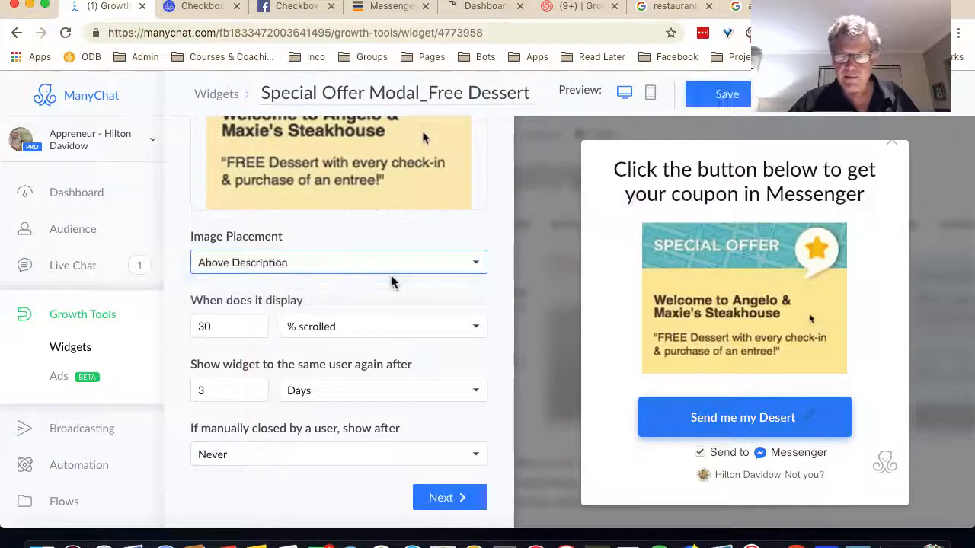
pyautogui.click(478, 263)
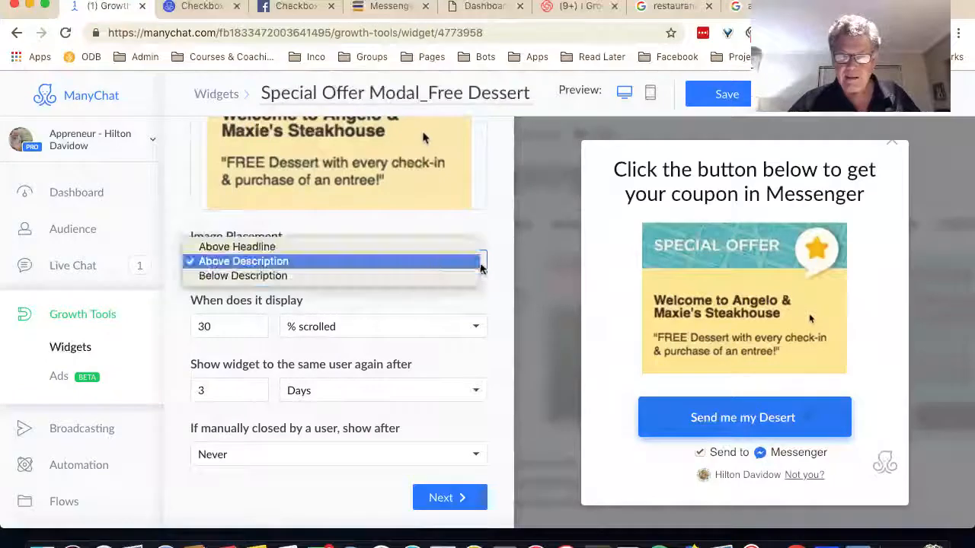
pyautogui.click(283, 259)
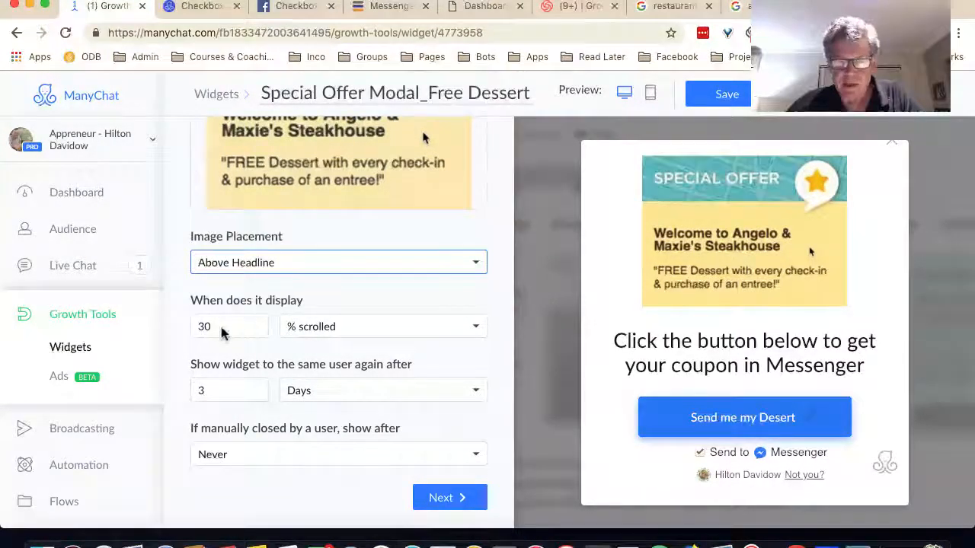
# Set the modal to display Immediately.
pyautogui.click(478, 323)
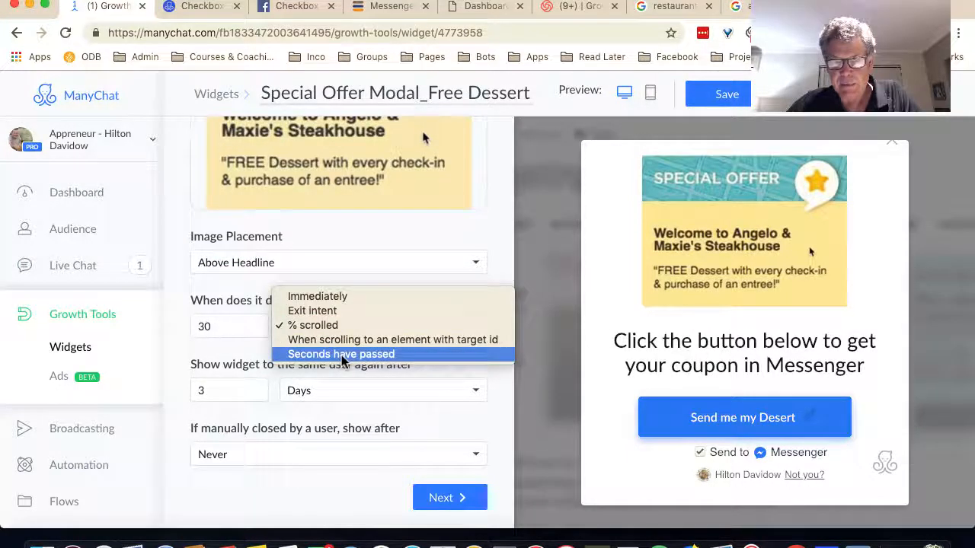
pyautogui.click(313, 297)
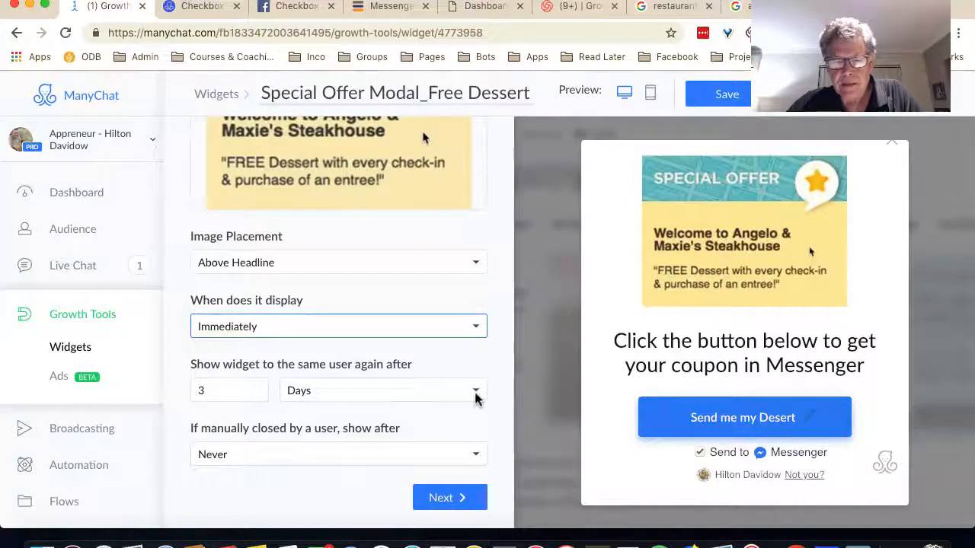
# Turn the modal's description back on and replace its text with "Only available today!!".
pyautogui.scroll(5, 436, 267)
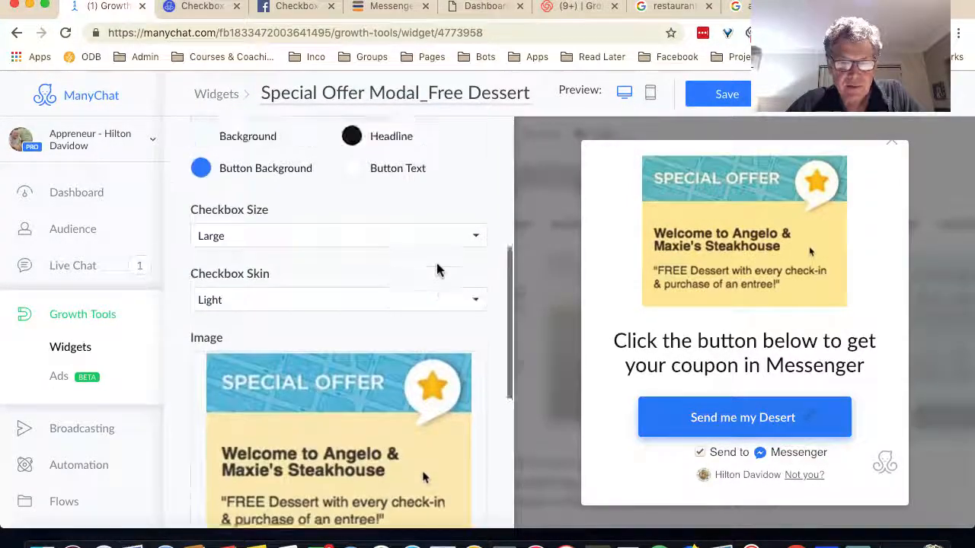
pyautogui.scroll(5, 436, 266)
pyautogui.scroll(2, 438, 270)
pyautogui.click(205, 188)
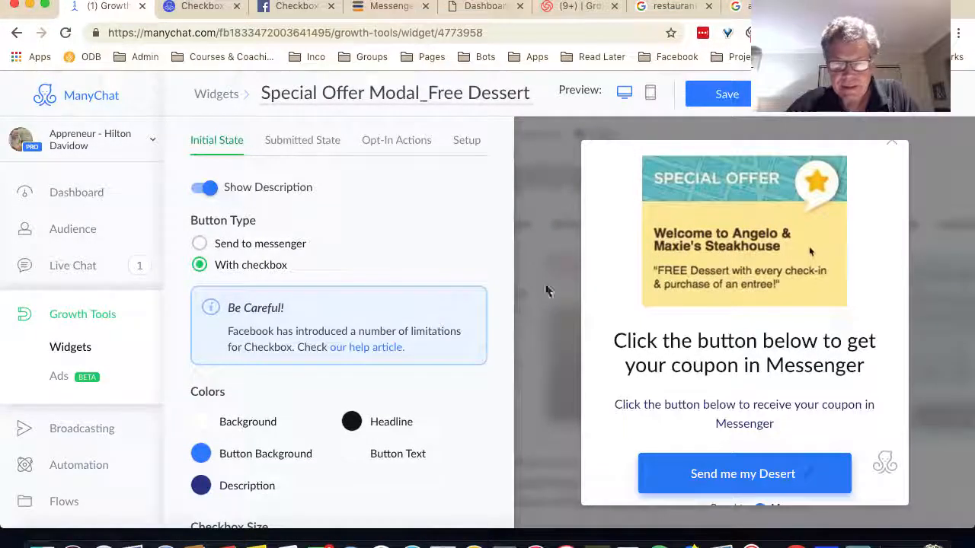
pyautogui.tripleClick(649, 404)
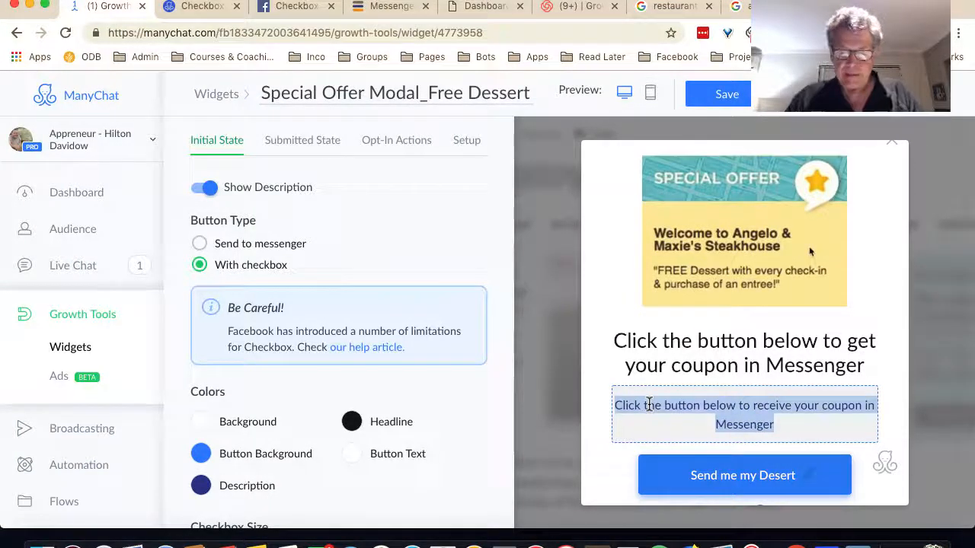
pyautogui.write('Only available today!!')
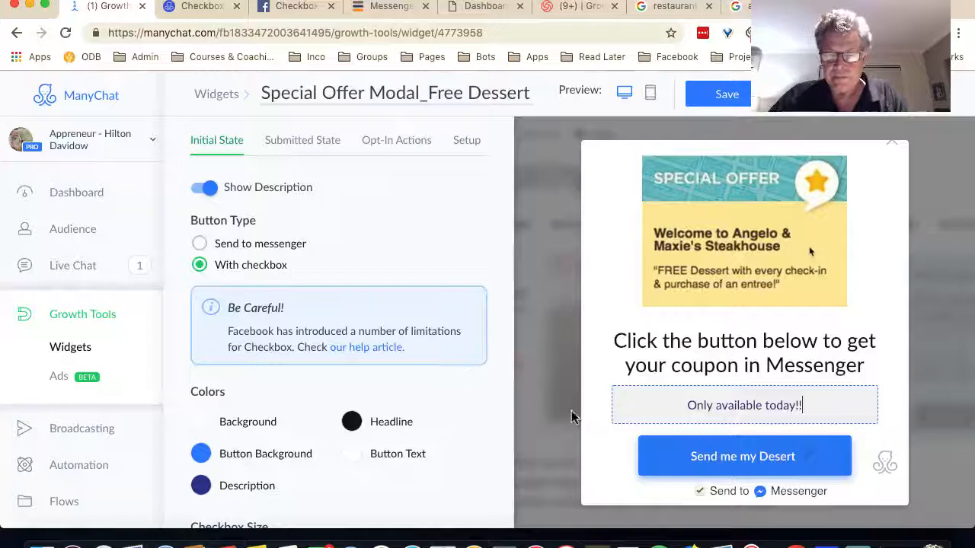
pyautogui.click(590, 434)
pyautogui.scroll(-2, 629, 421)
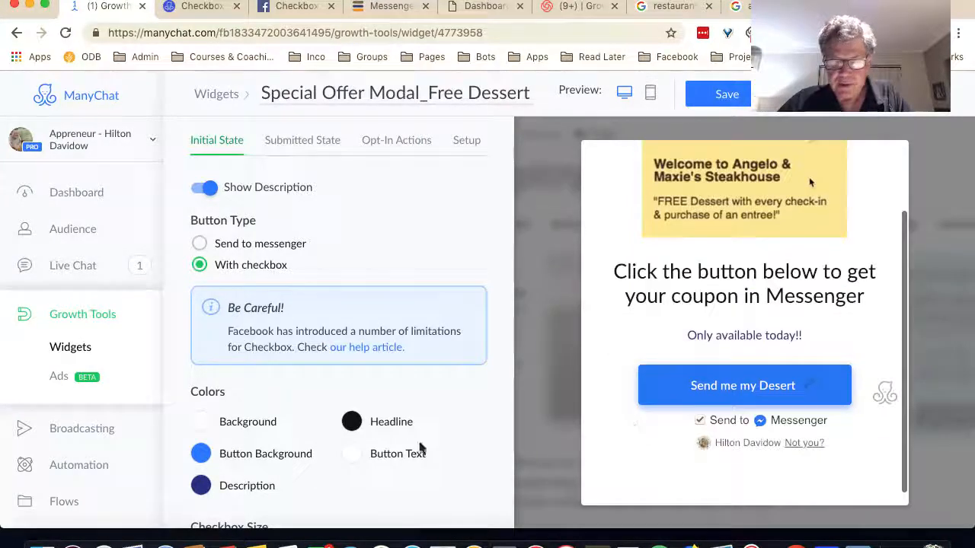
# Set the modal to Never show again to the same user and save the widget.
pyautogui.scroll(-10, 393, 444)
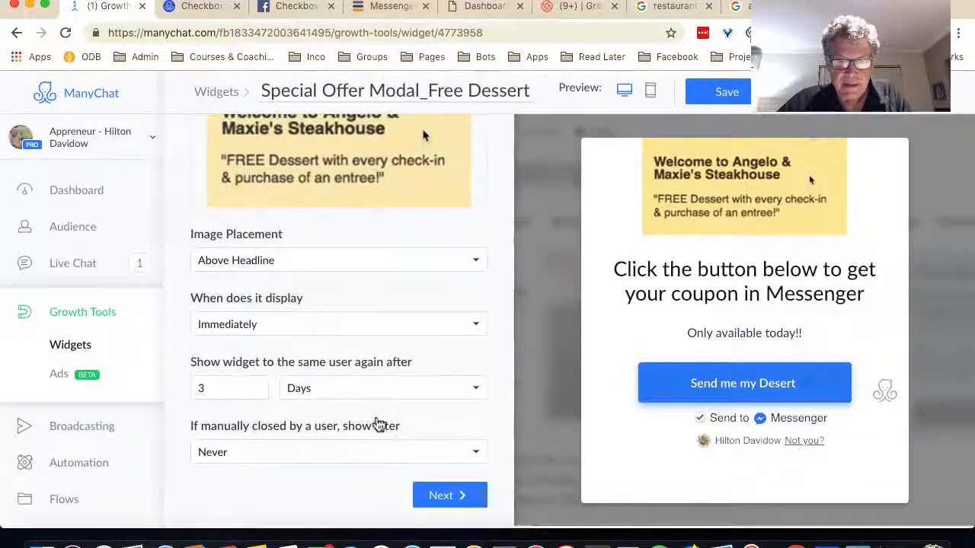
pyautogui.scroll(-1, 390, 331)
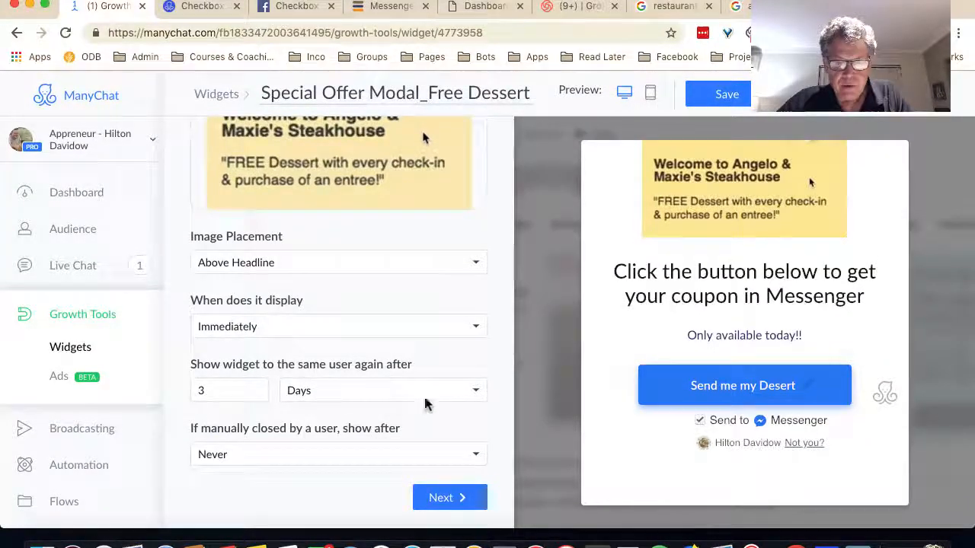
pyautogui.click(474, 392)
pyautogui.click(347, 346)
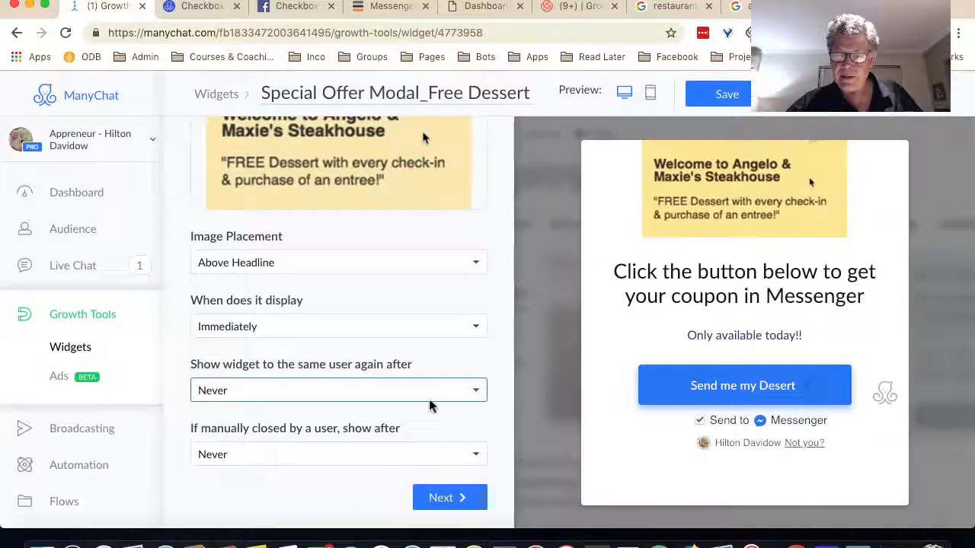
pyautogui.scroll(3, 435, 338)
pyautogui.click(735, 101)
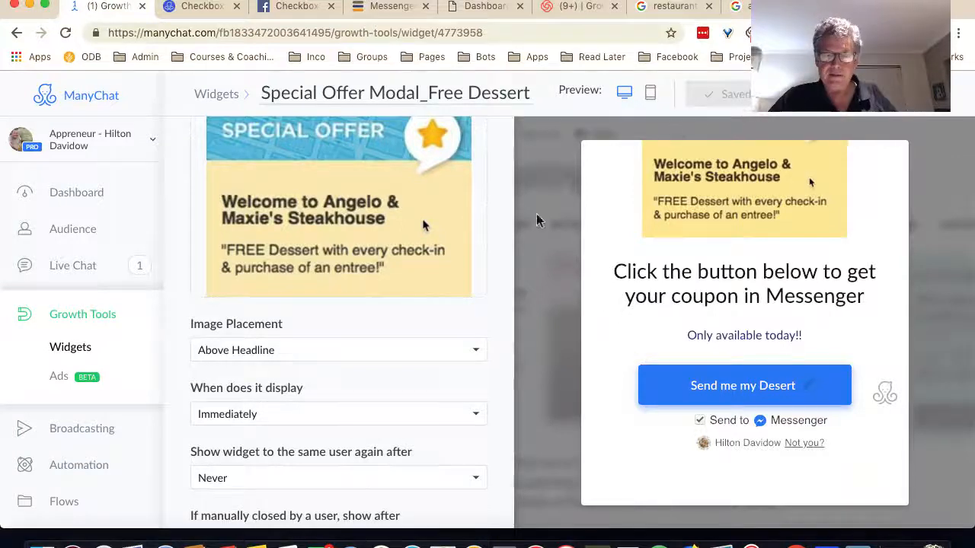
# Check how the modal looks in the mobile preview and return to the desktop preview.
pyautogui.click(649, 96)
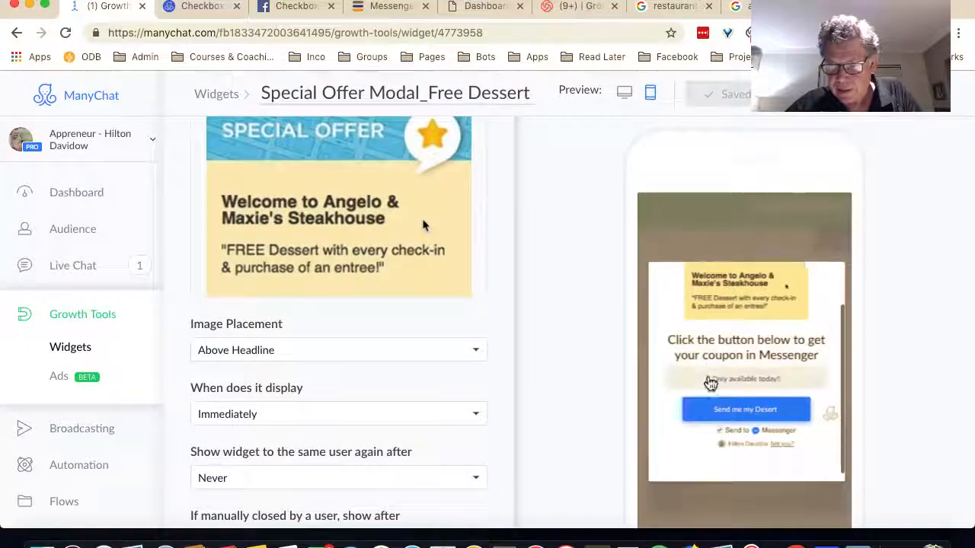
pyautogui.click(625, 92)
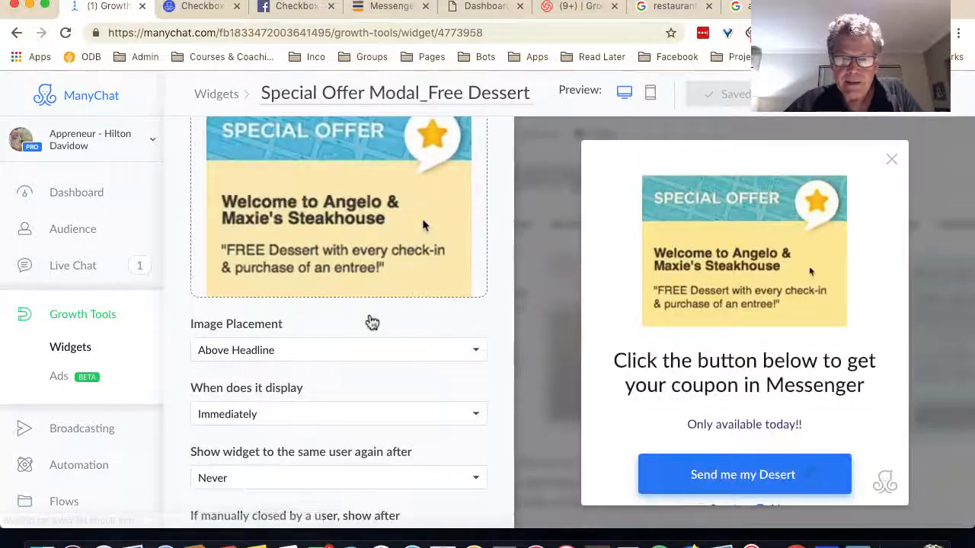
# Replace the submitted-state headline with "Thank you for redeeming our offer. Hope to see you soon." and turn off the description.
pyautogui.scroll(10, 381, 309)
pyautogui.click(312, 201)
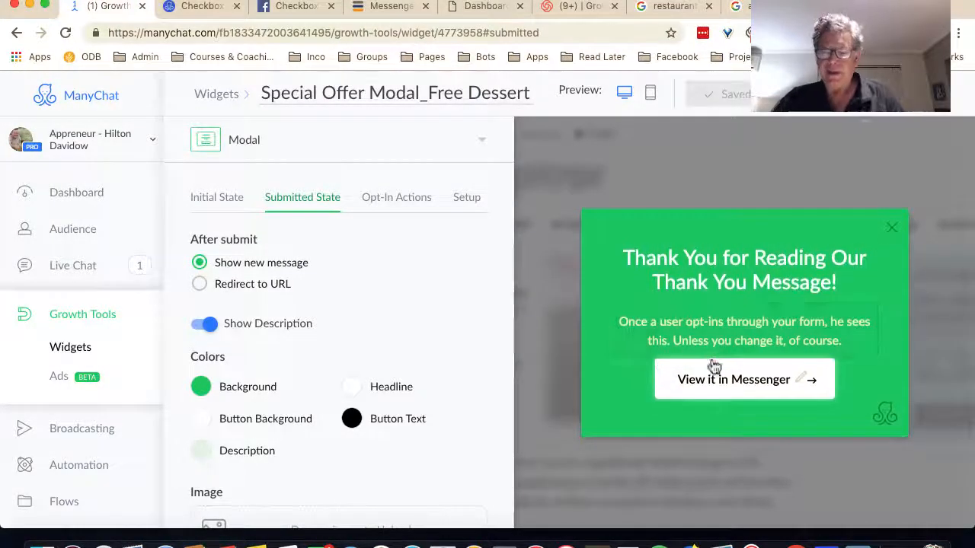
pyautogui.tripleClick(751, 279)
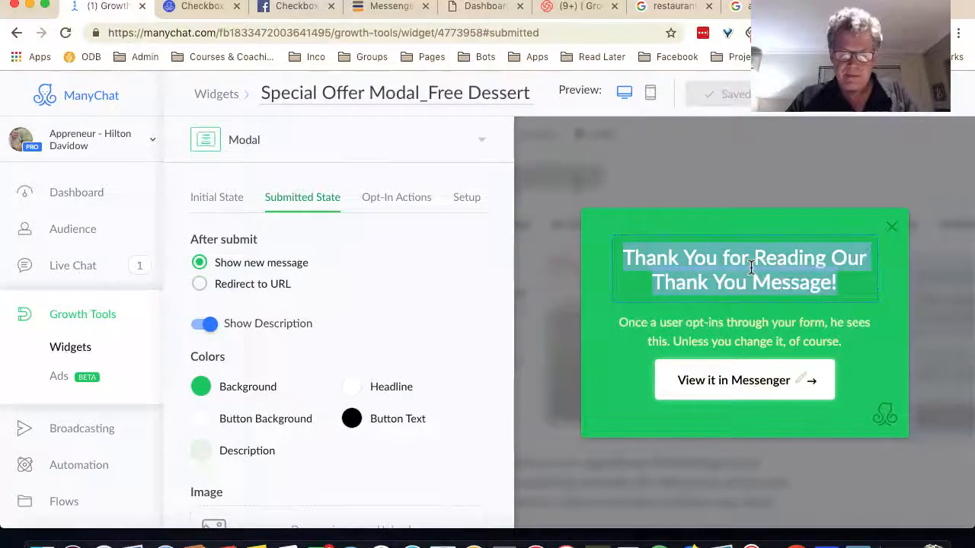
pyautogui.write('Thank you for redeeming our offer. ')
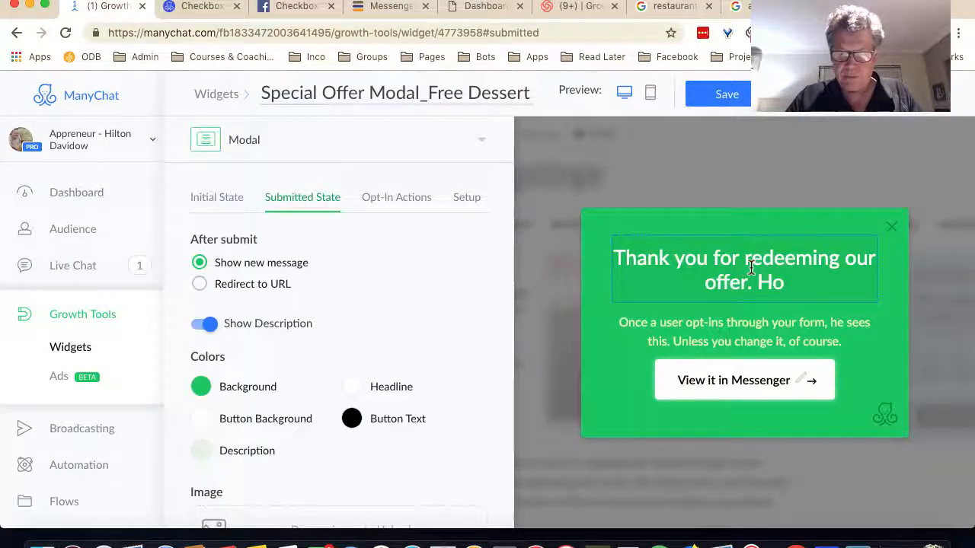
pyautogui.write('Hope to')
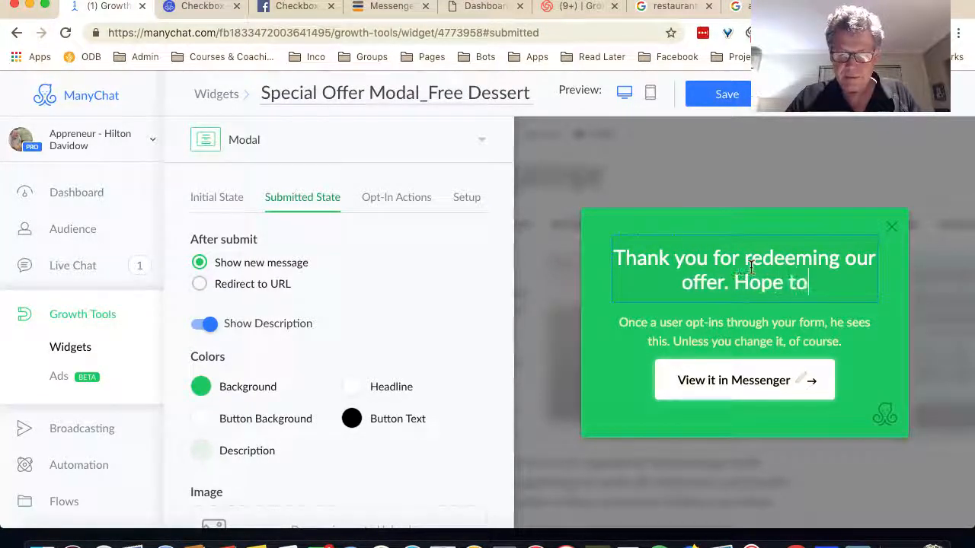
pyautogui.write(' see you soon.')
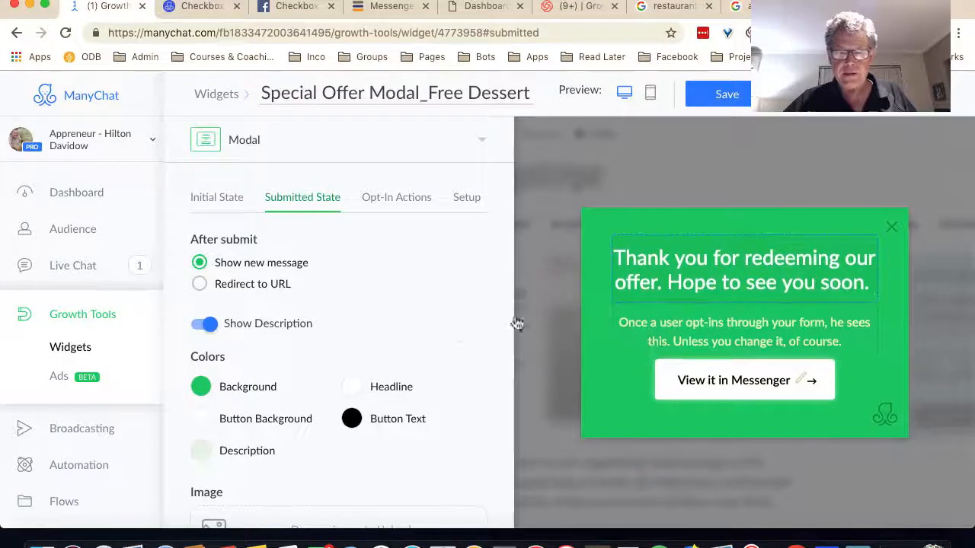
pyautogui.click(202, 325)
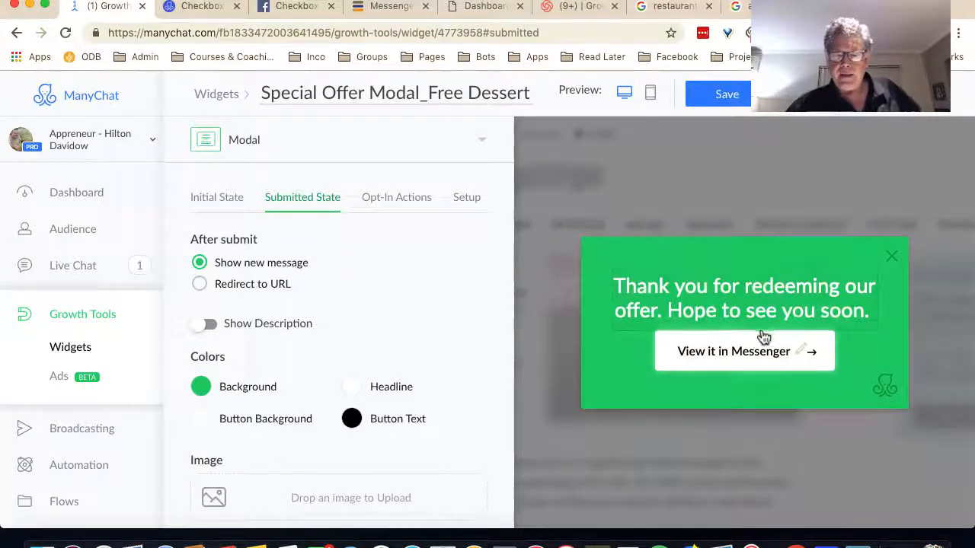
# Try the Redirect to URL option for after submission and restore Show new message.
pyautogui.click(200, 286)
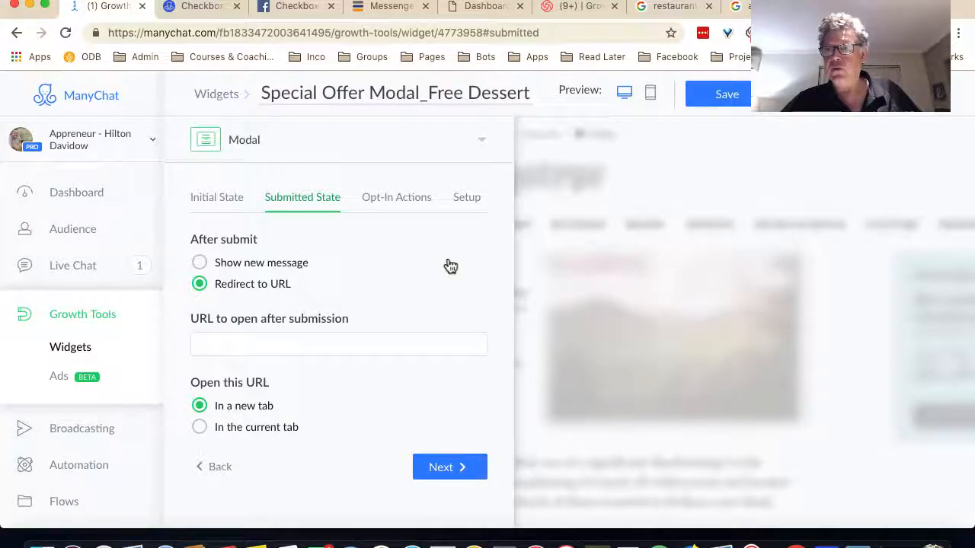
pyautogui.click(199, 263)
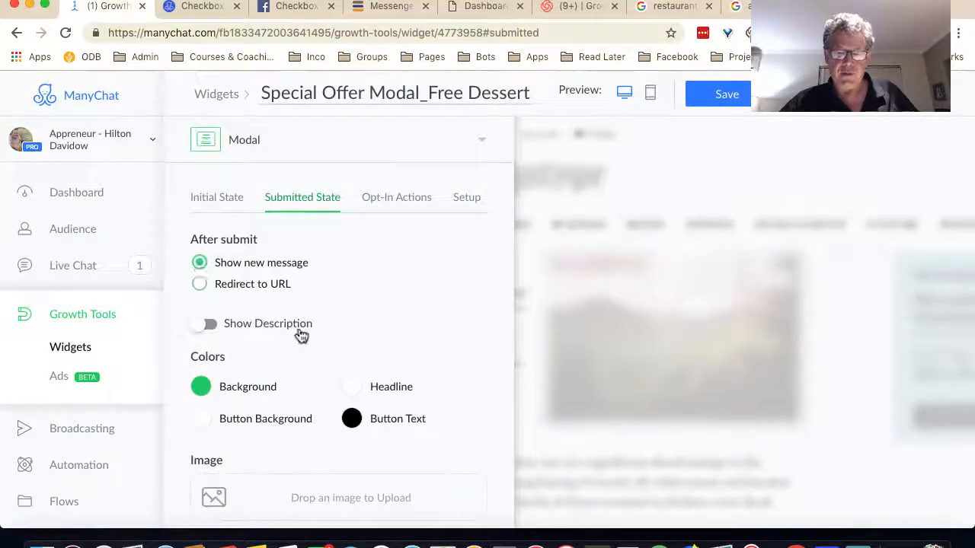
pyautogui.scroll(-2, 301, 335)
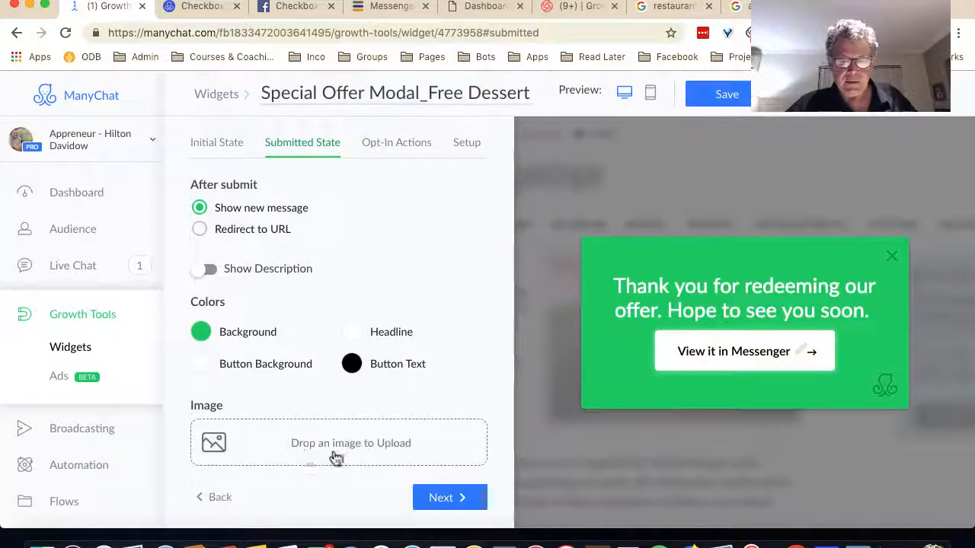
pyautogui.scroll(2, 439, 333)
pyautogui.scroll(-2, 439, 395)
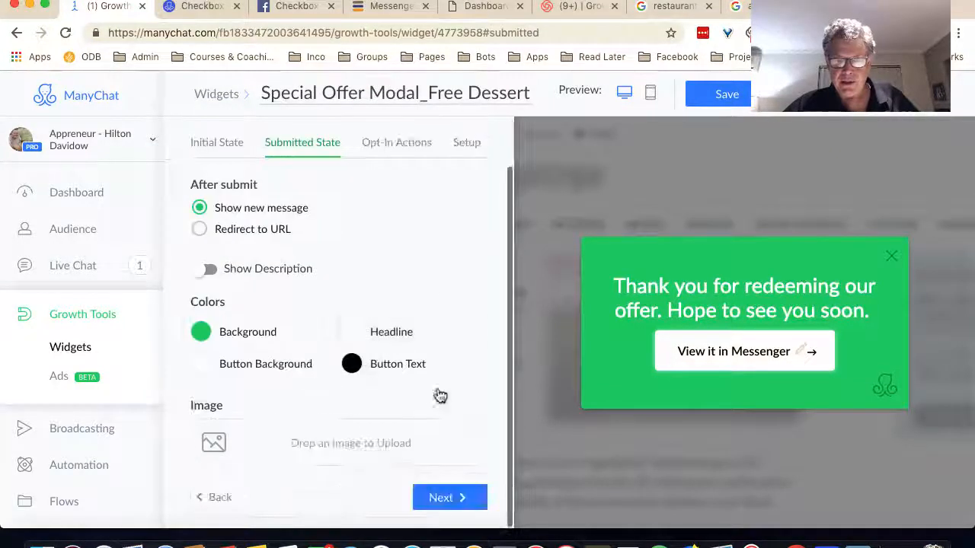
pyautogui.scroll(2, 429, 331)
# Review the modal's opt-in message and the notes on checkbox limitations in the opt-in actions.
pyautogui.click(394, 200)
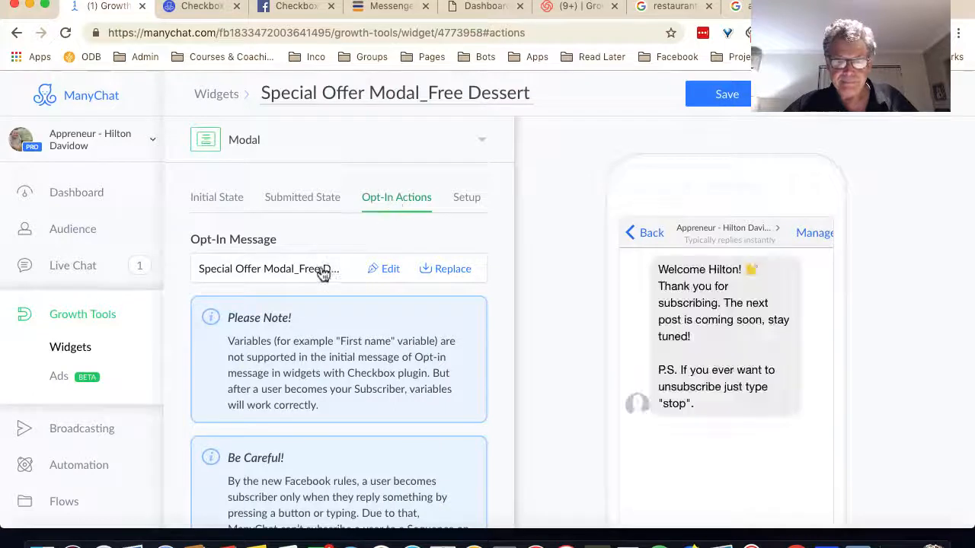
pyautogui.scroll(-1, 335, 282)
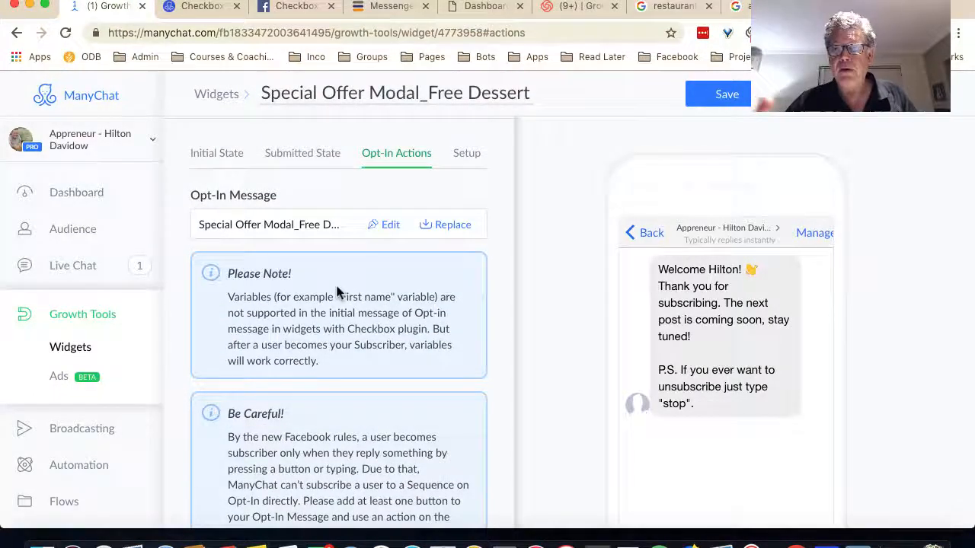
pyautogui.scroll(-3, 337, 291)
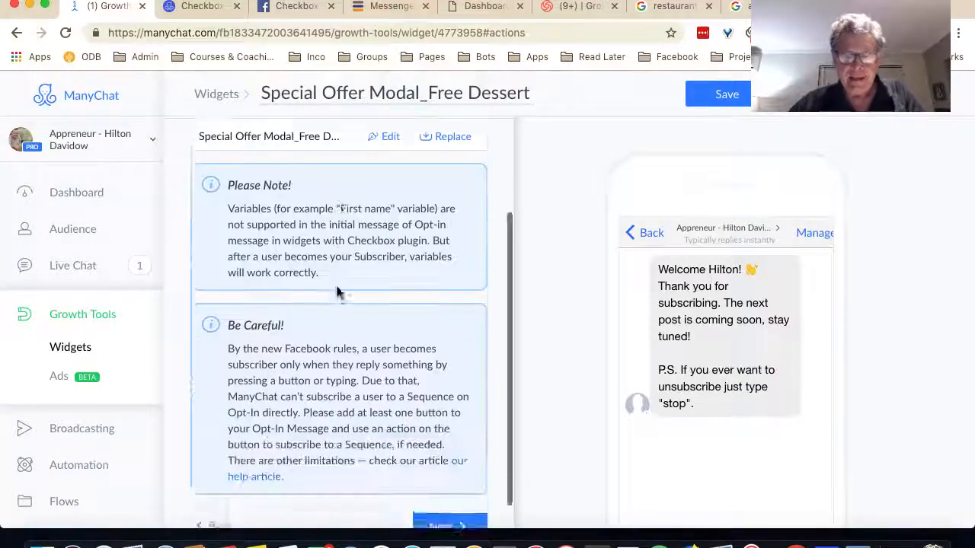
pyautogui.scroll(3, 338, 289)
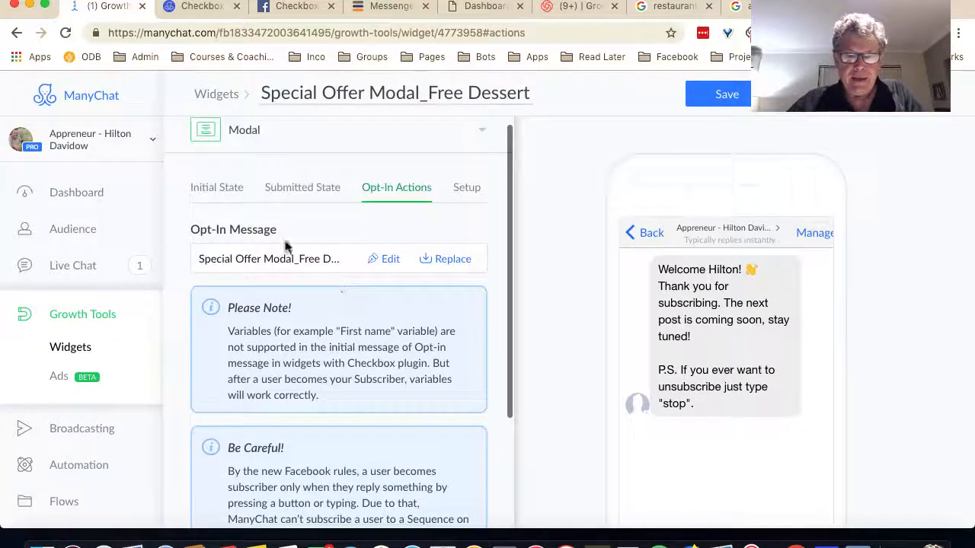
# Try the Send to messenger button type, check its opt-in actions, and restore the With checkbox type.
pyautogui.click(218, 191)
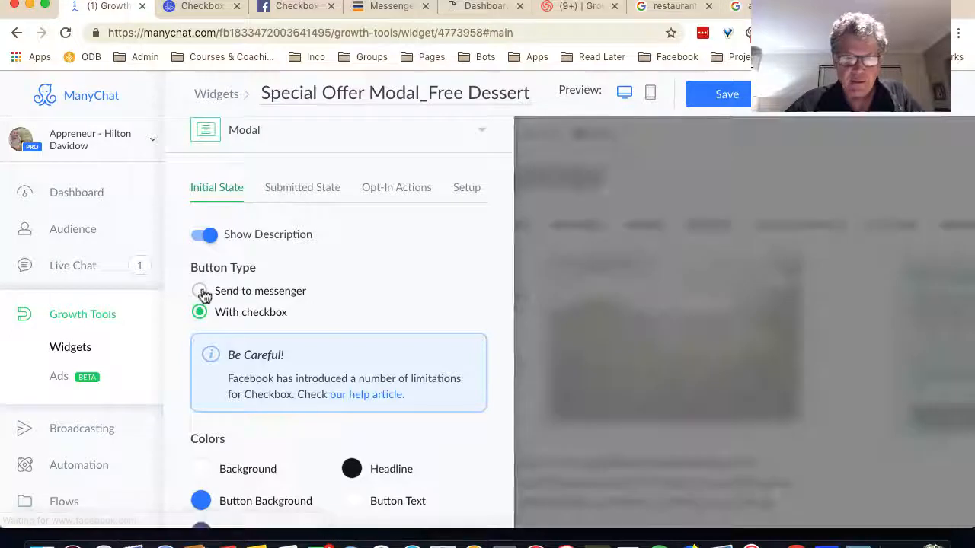
pyautogui.click(199, 293)
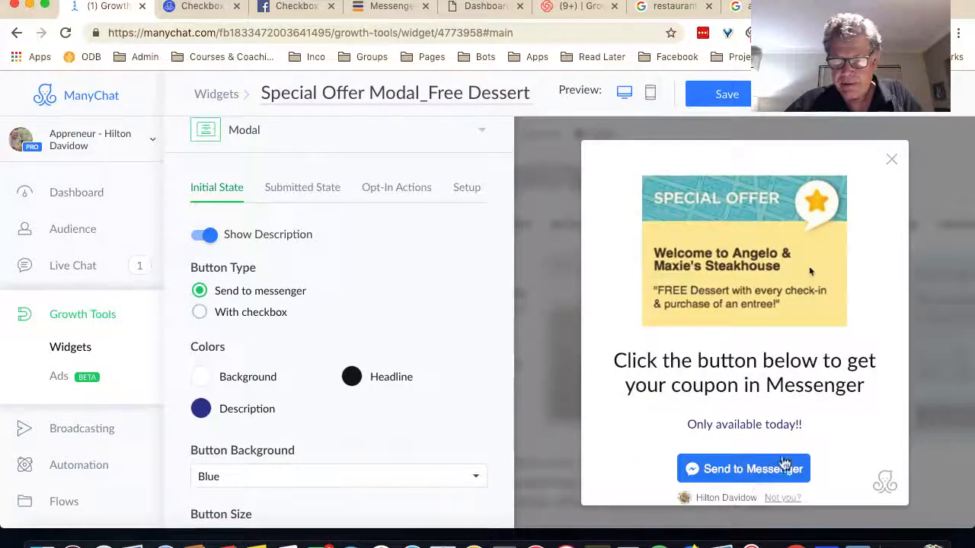
pyautogui.scroll(-1, 821, 480)
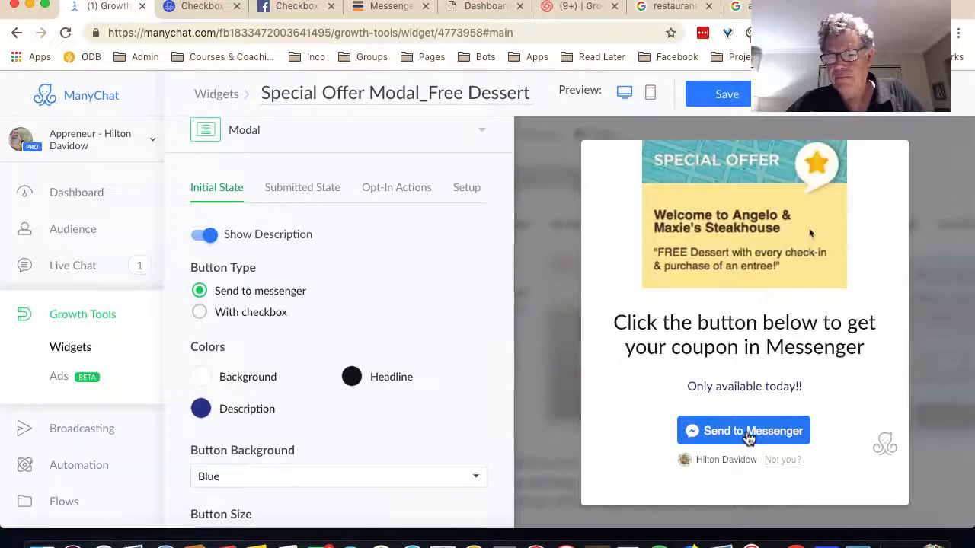
pyautogui.click(391, 195)
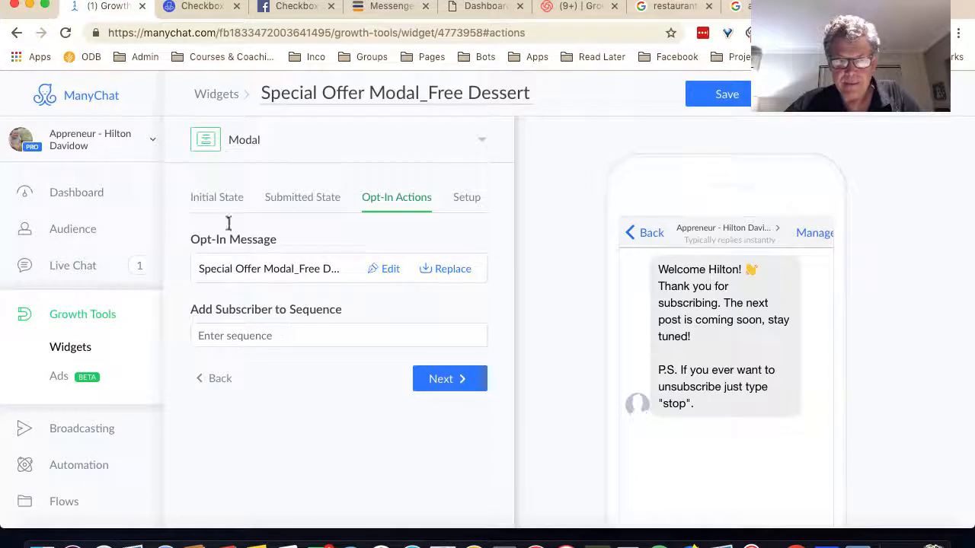
pyautogui.click(218, 199)
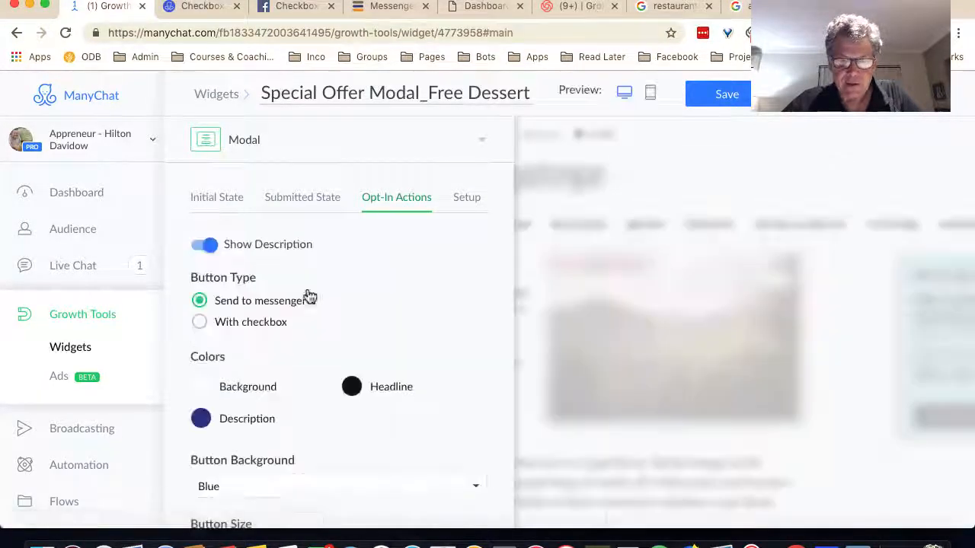
pyautogui.click(242, 324)
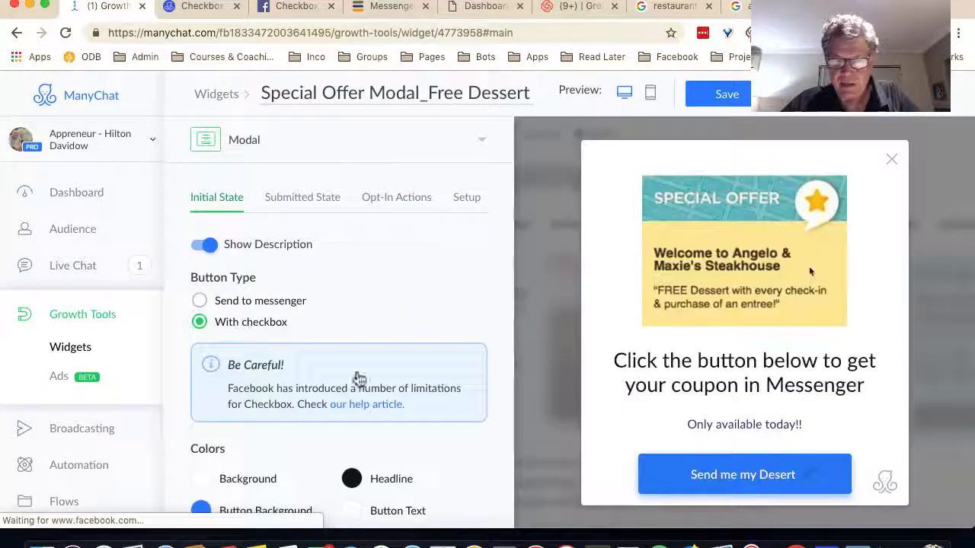
# Untick the Send to Messenger checkbox in the modal preview and save the widget.
pyautogui.scroll(-2, 759, 470)
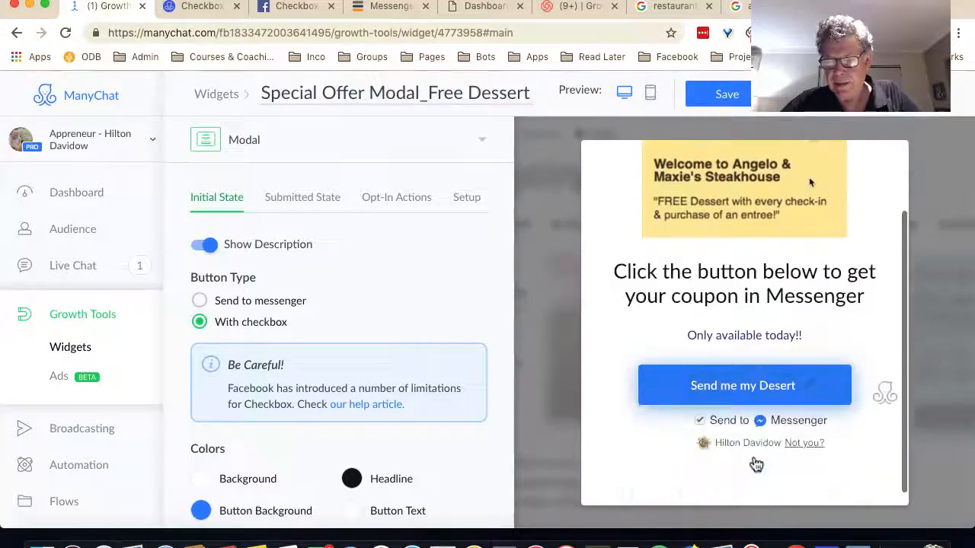
pyautogui.click(699, 419)
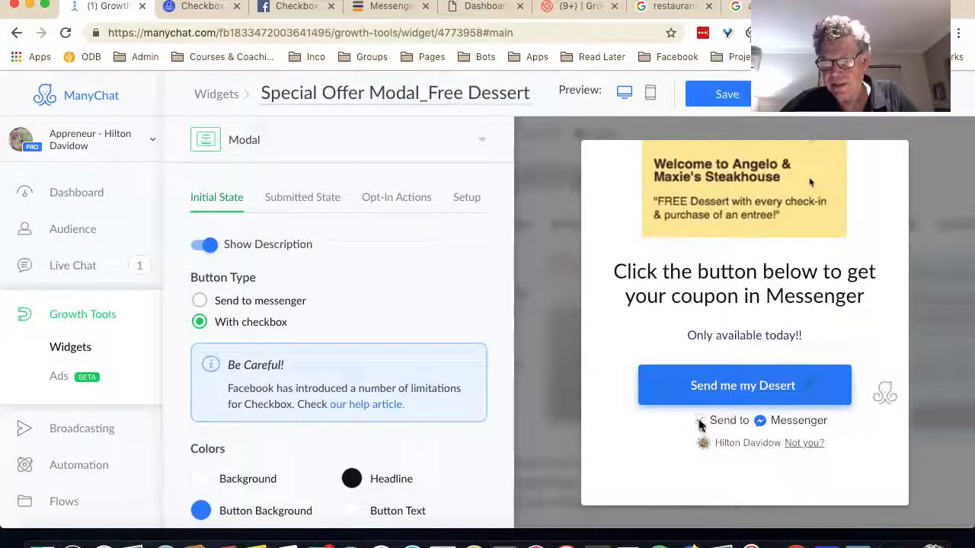
pyautogui.click(728, 94)
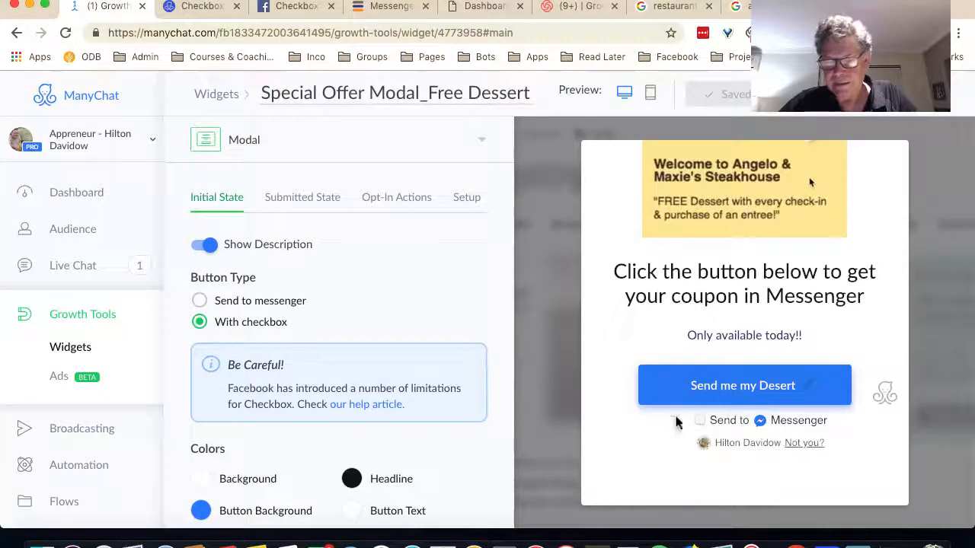
# Review the submitted state and reread the opt-in action notes for the checkbox modal.
pyautogui.click(300, 198)
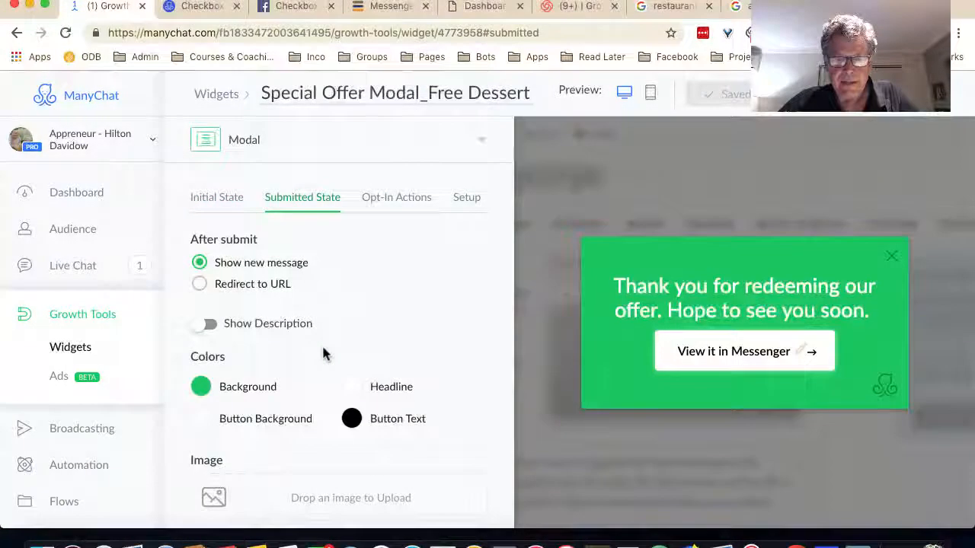
pyautogui.click(372, 202)
pyautogui.scroll(-3, 306, 372)
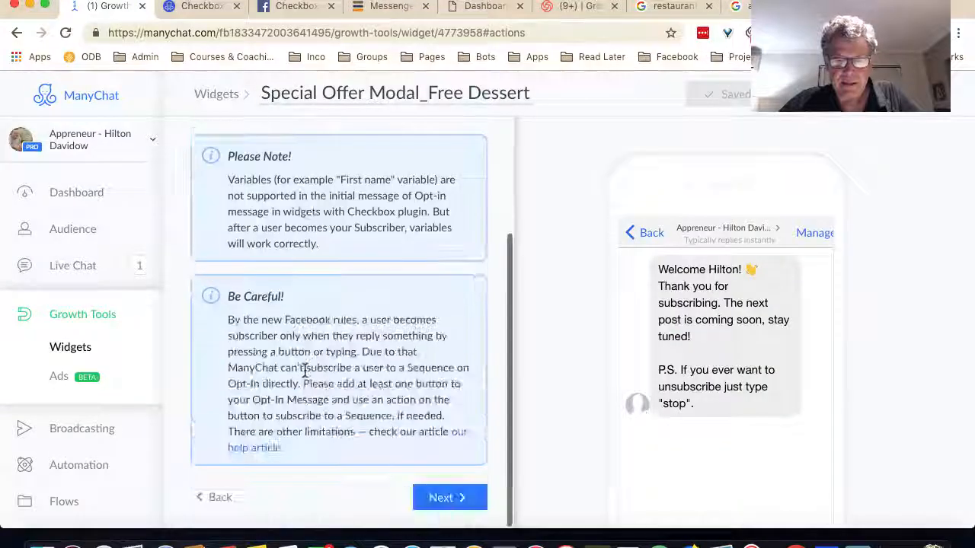
pyautogui.scroll(3, 285, 323)
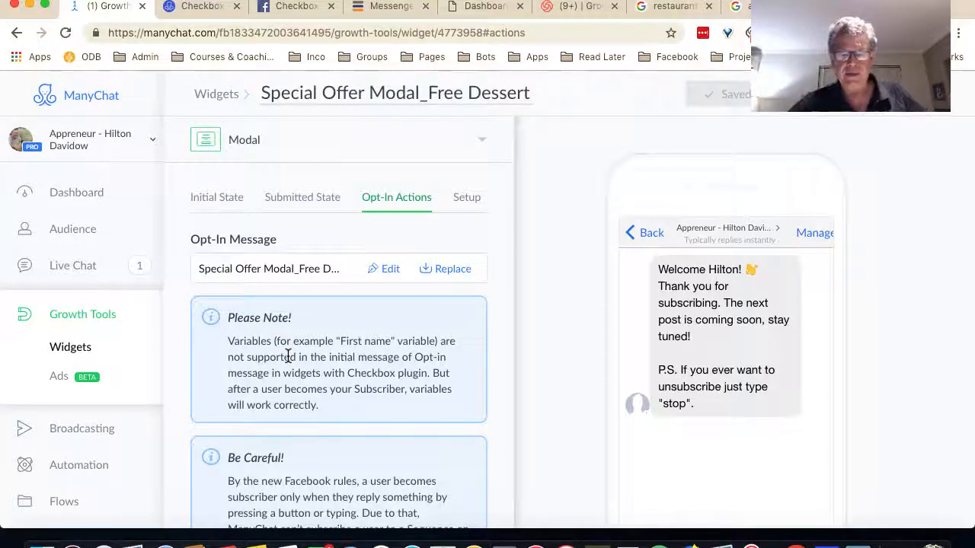
# View the flows available for replacing the opt-in message and close the picker without choosing one.
pyautogui.scroll(-1, 343, 364)
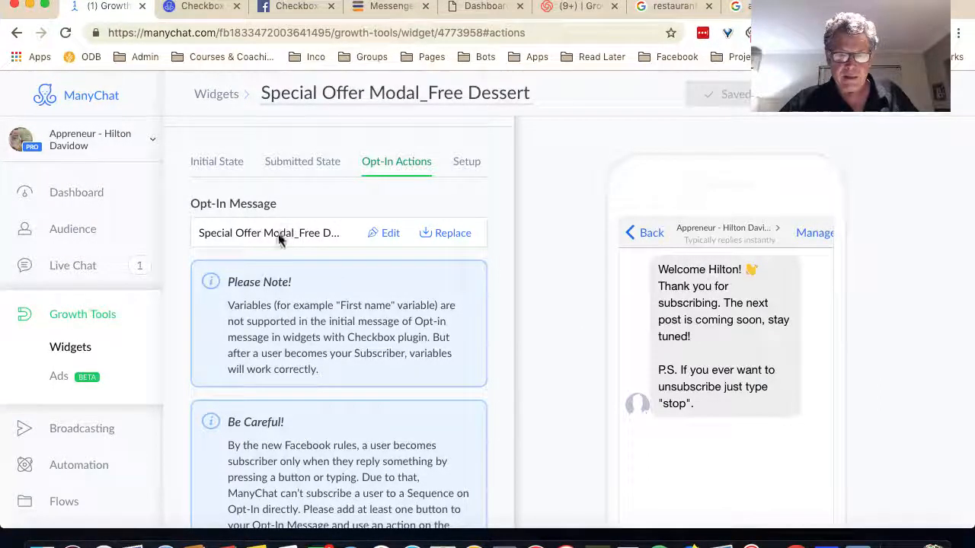
pyautogui.click(449, 233)
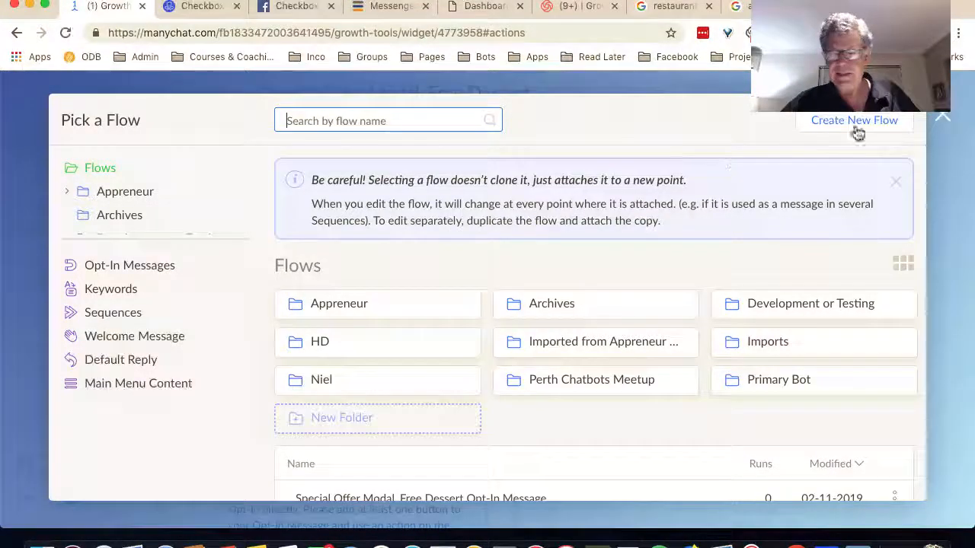
pyautogui.click(942, 118)
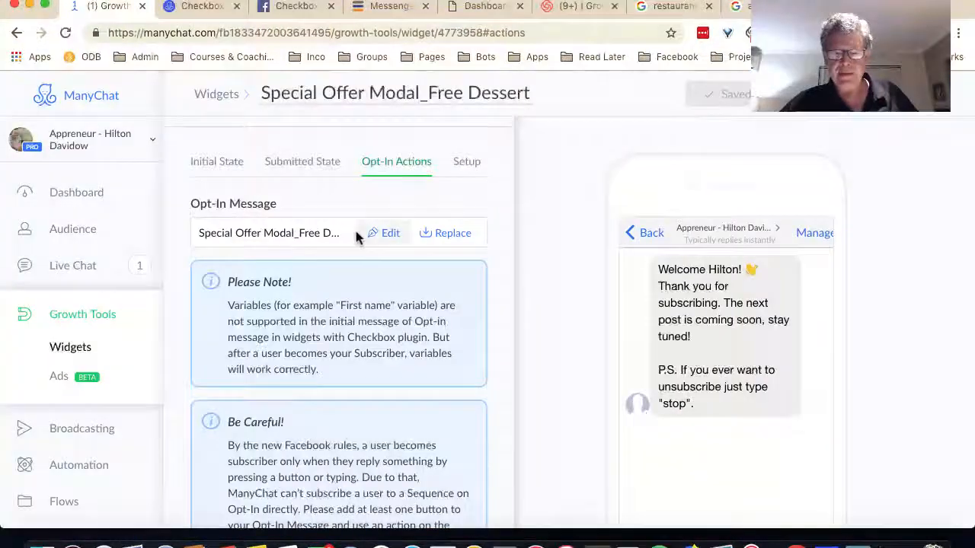
# Inspect the First Name variable's options in the opt-in message editor and return to the modal's settings.
pyautogui.click(387, 236)
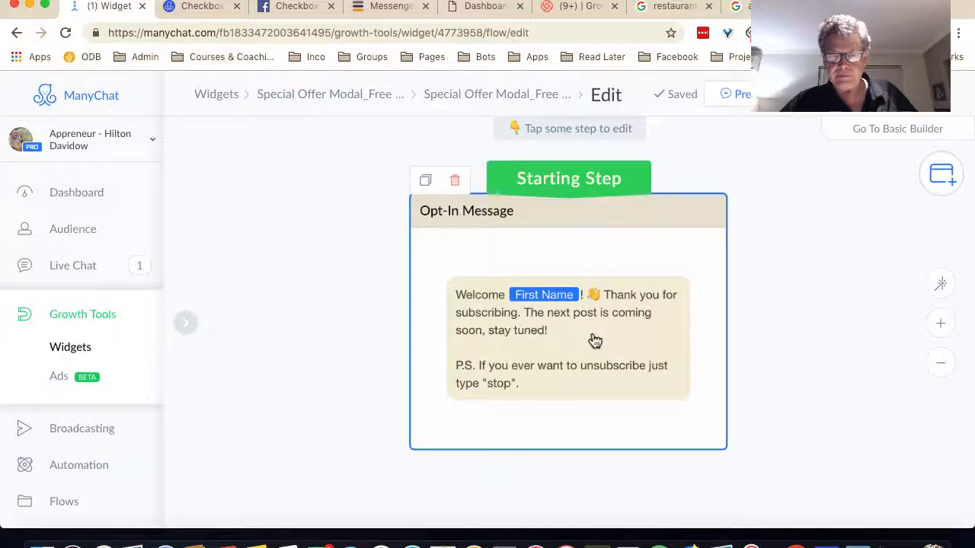
pyautogui.scroll(1, 600, 351)
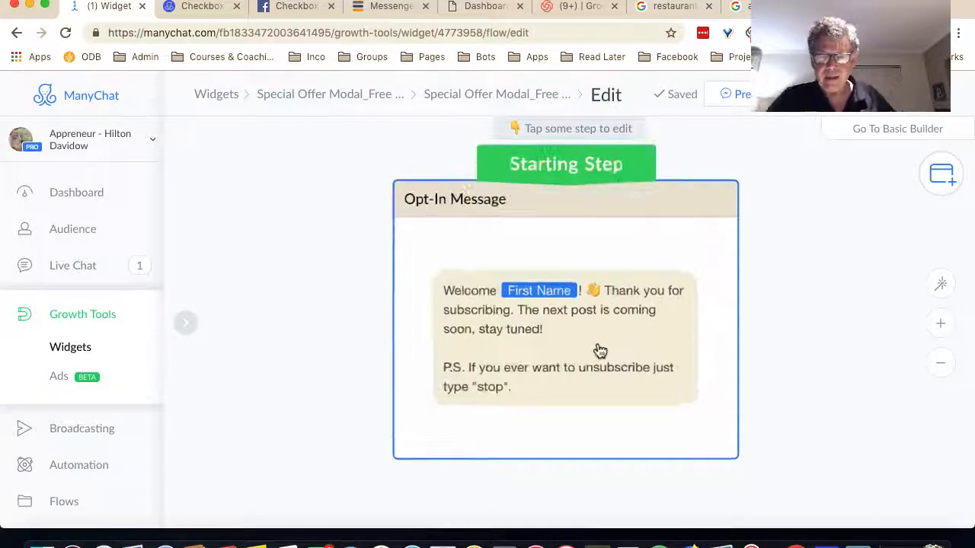
pyautogui.click(543, 297)
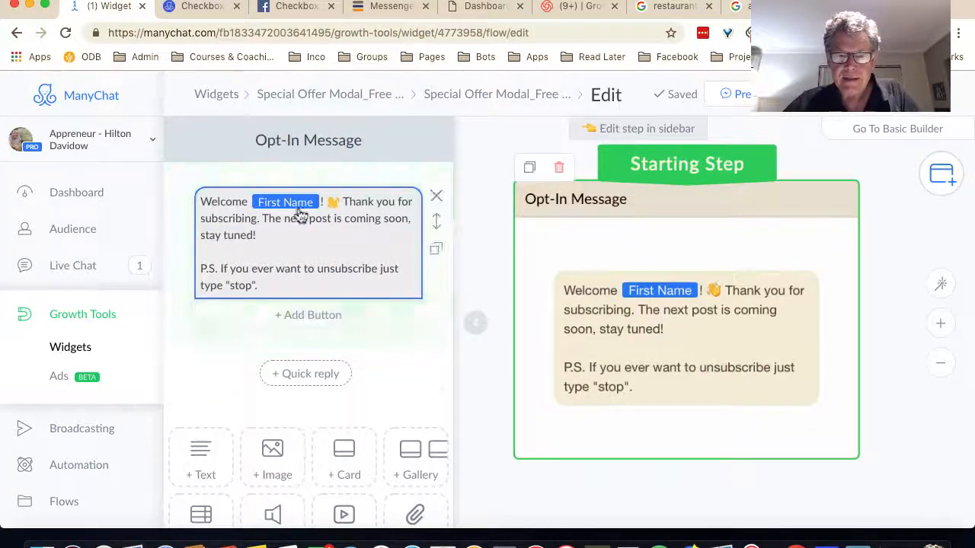
pyautogui.click(286, 203)
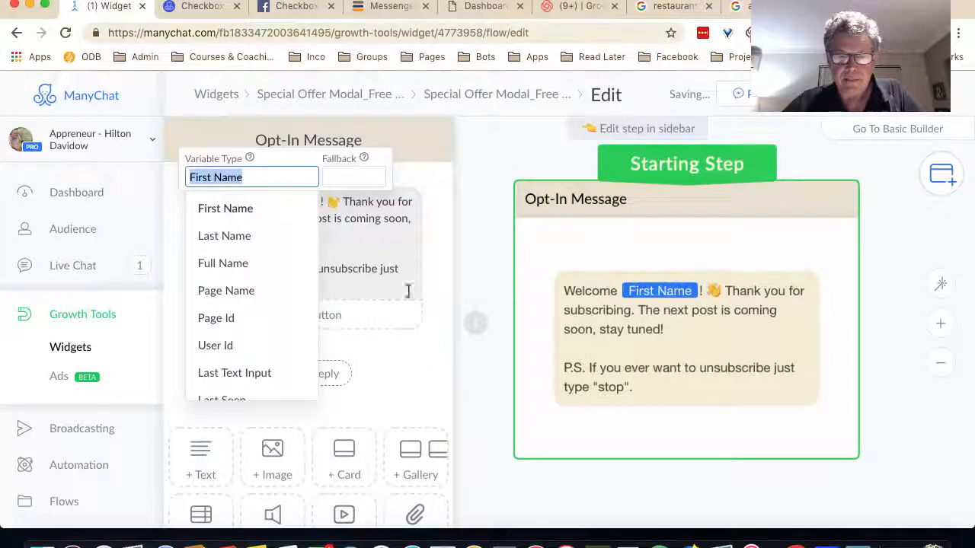
pyautogui.click(442, 284)
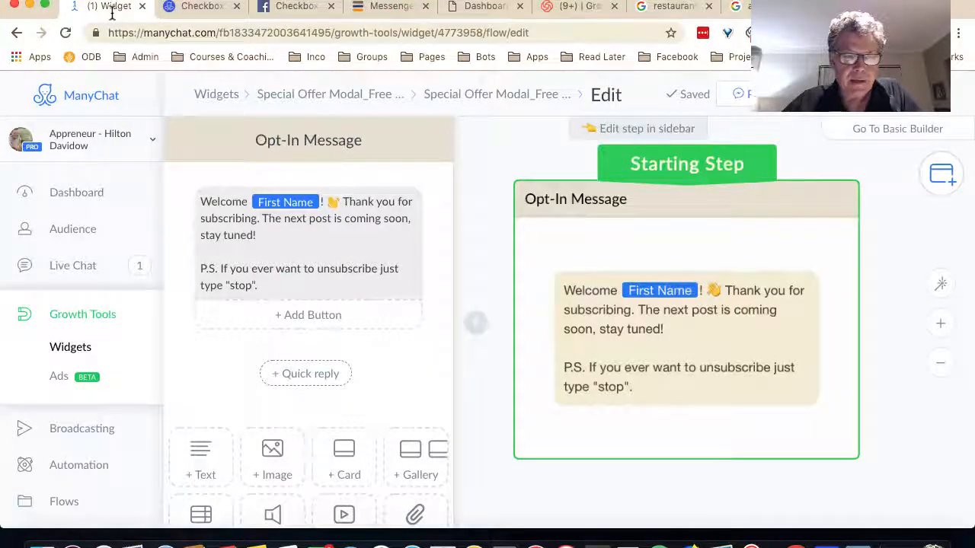
pyautogui.click(474, 322)
pyautogui.click(470, 95)
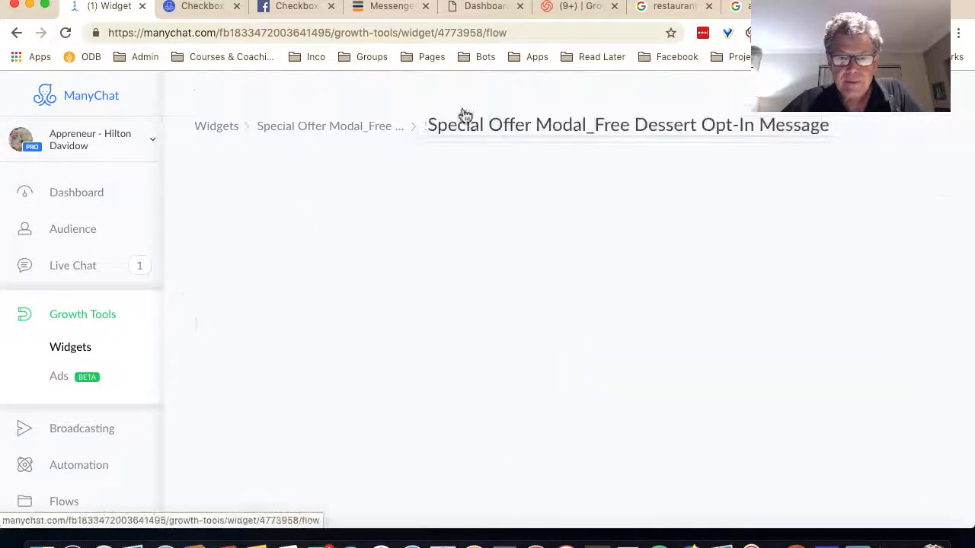
pyautogui.click(311, 130)
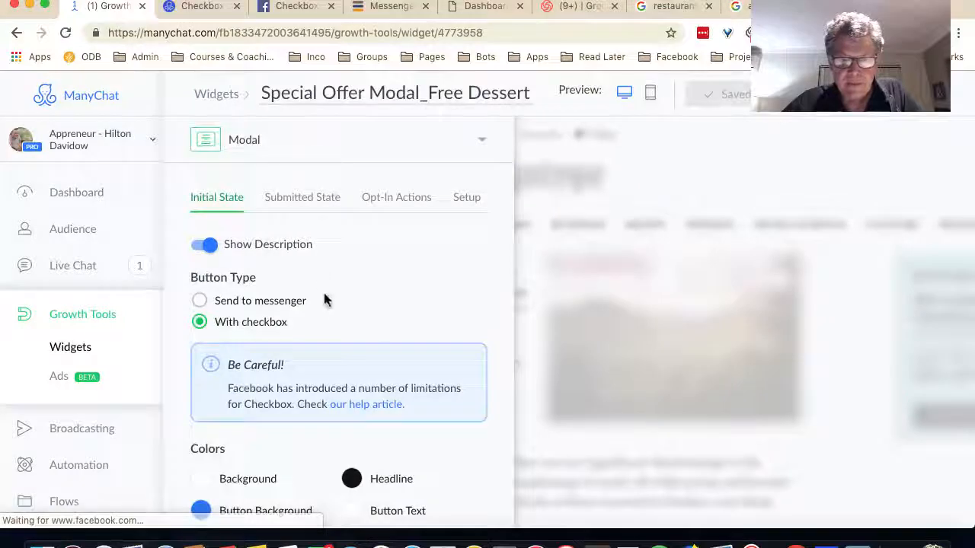
# Review the modal's initial state and reread the notes about variables and Facebook subscription rules in its opt-in actions.
pyautogui.scroll(-5, 333, 307)
pyautogui.scroll(4, 311, 245)
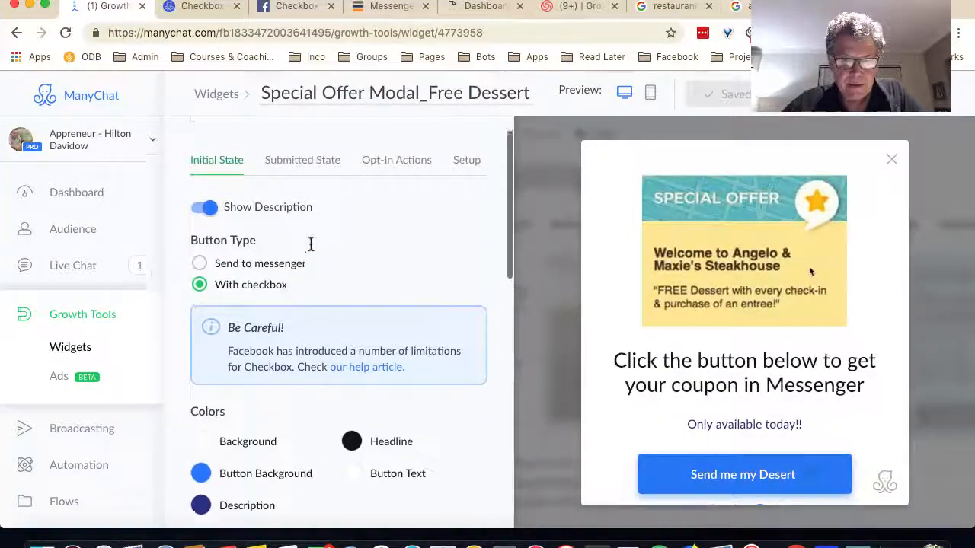
pyautogui.click(389, 169)
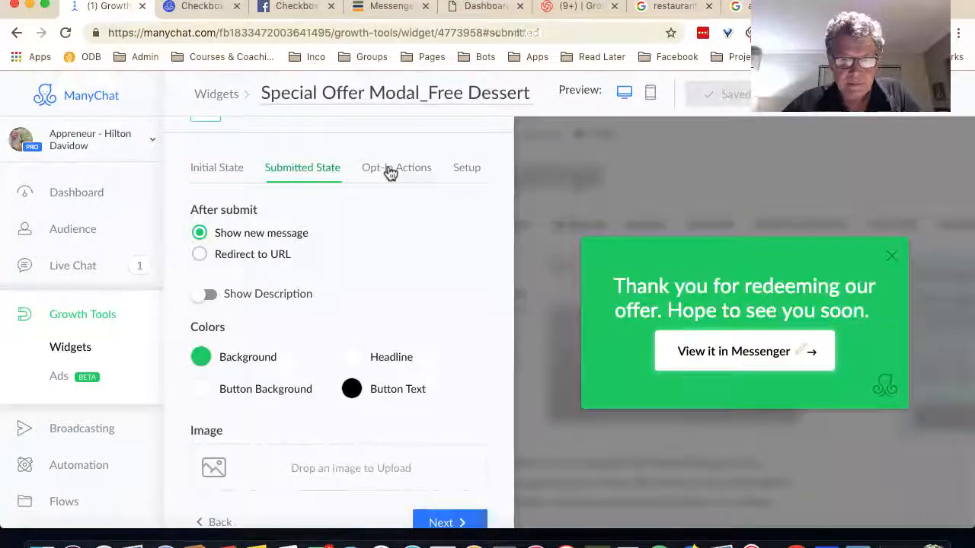
pyautogui.scroll(-3, 320, 312)
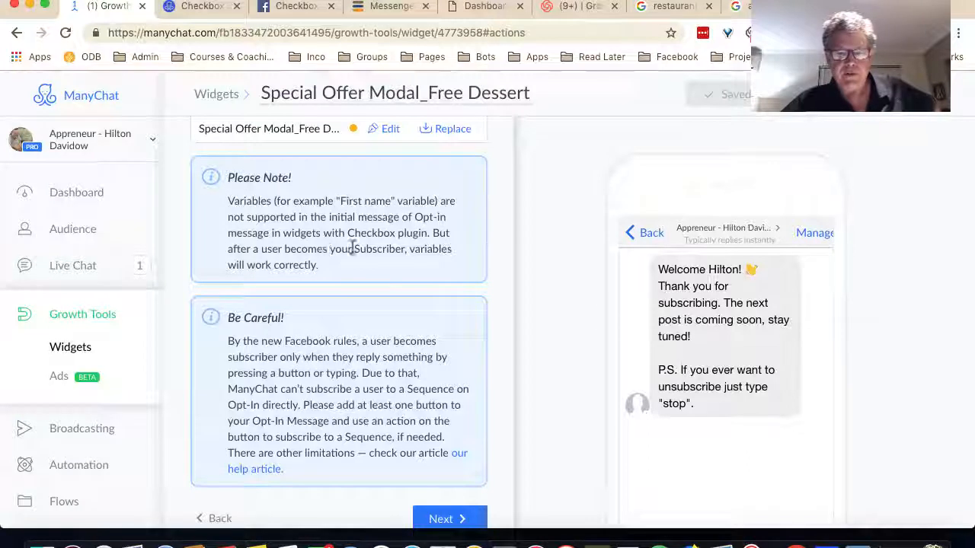
pyautogui.scroll(2, 356, 245)
pyautogui.scroll(-1, 356, 245)
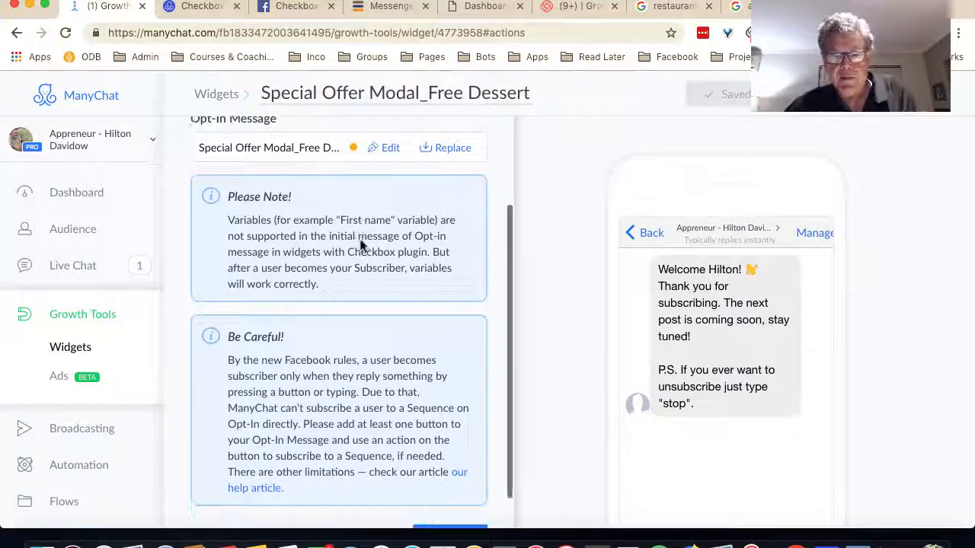
pyautogui.scroll(3, 244, 136)
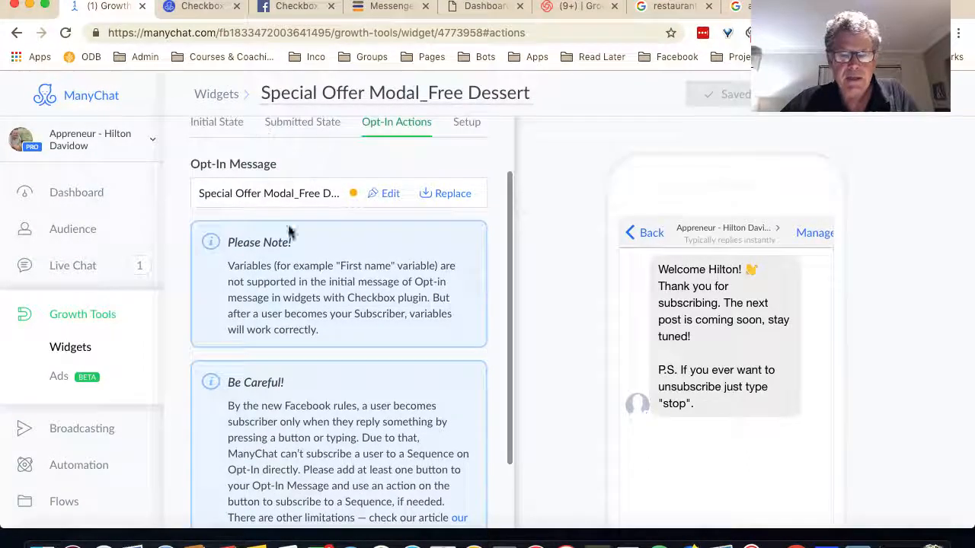
pyautogui.scroll(-1, 302, 251)
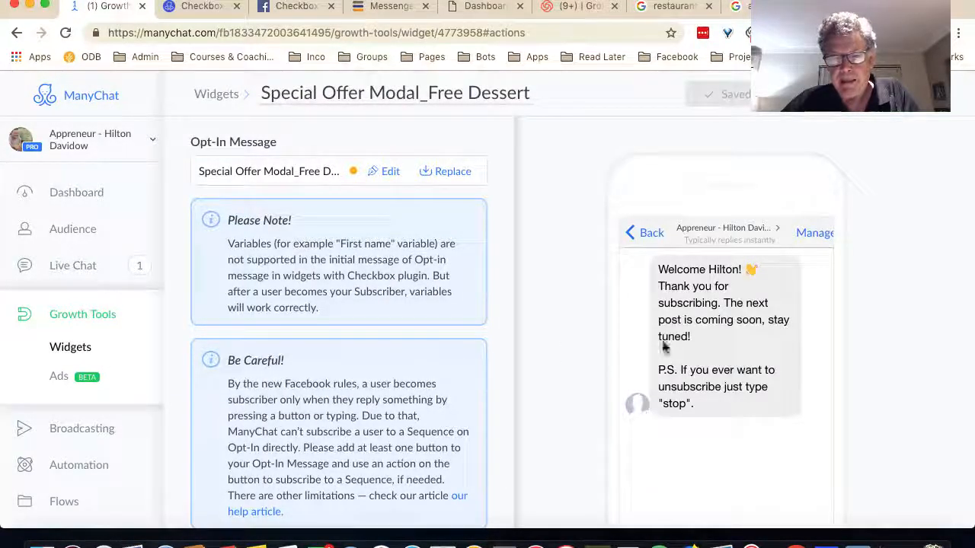
# Add the image file "Maxies's Steakhouse" from Chatbot Assets to the opt-in message and place it above the welcome text.
pyautogui.click(387, 174)
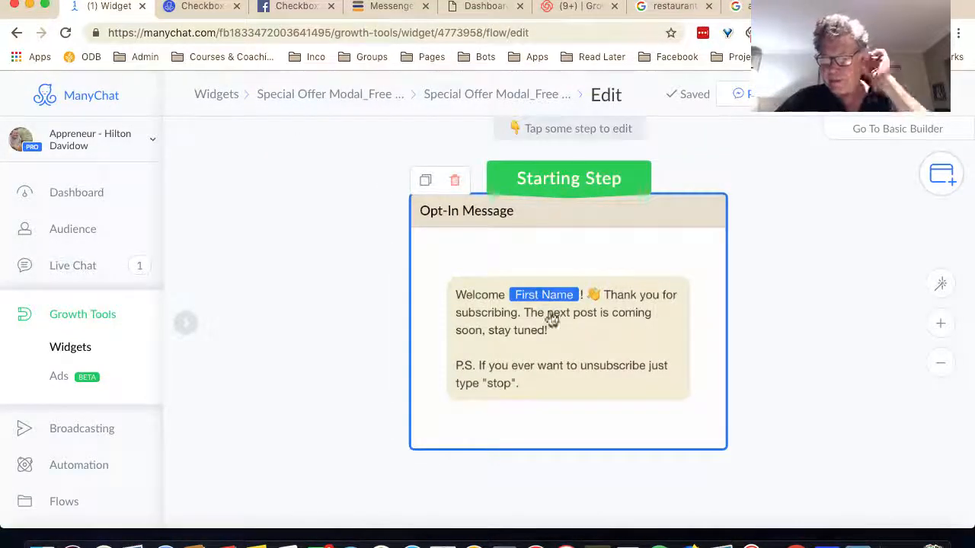
pyautogui.click(570, 297)
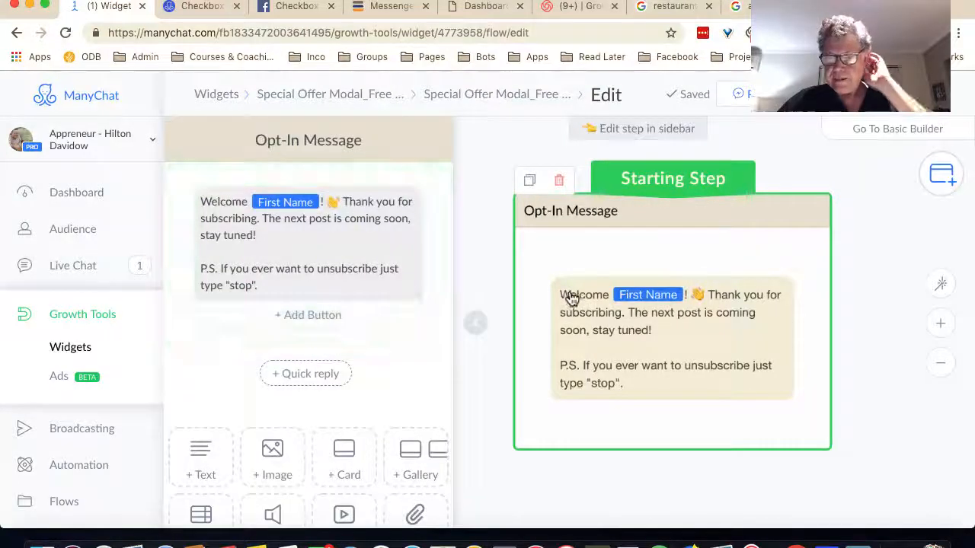
pyautogui.scroll(-5, 415, 332)
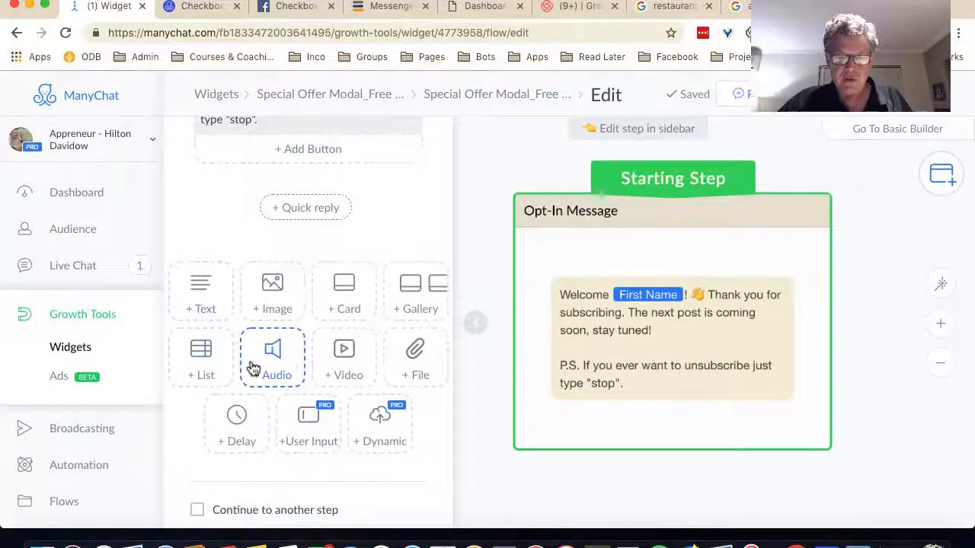
pyautogui.click(283, 308)
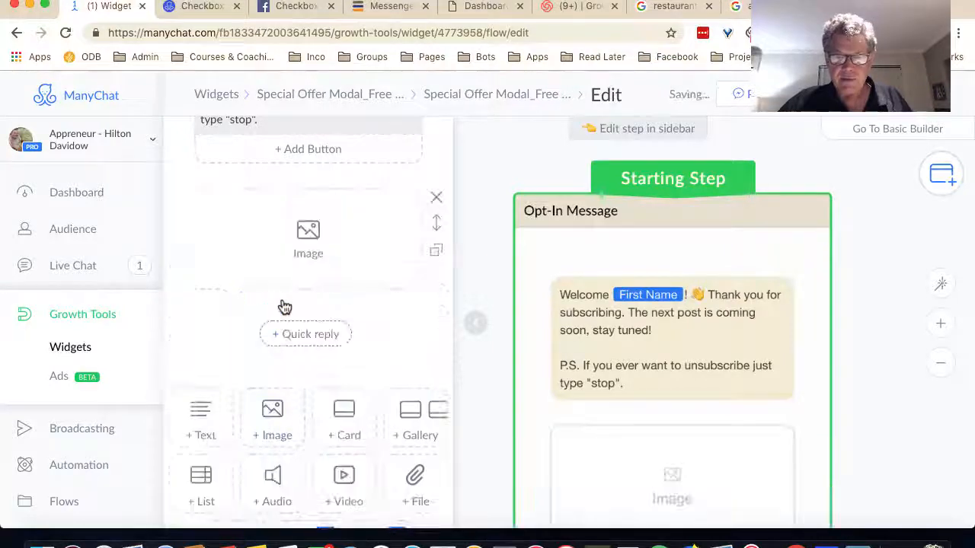
pyautogui.click(364, 238)
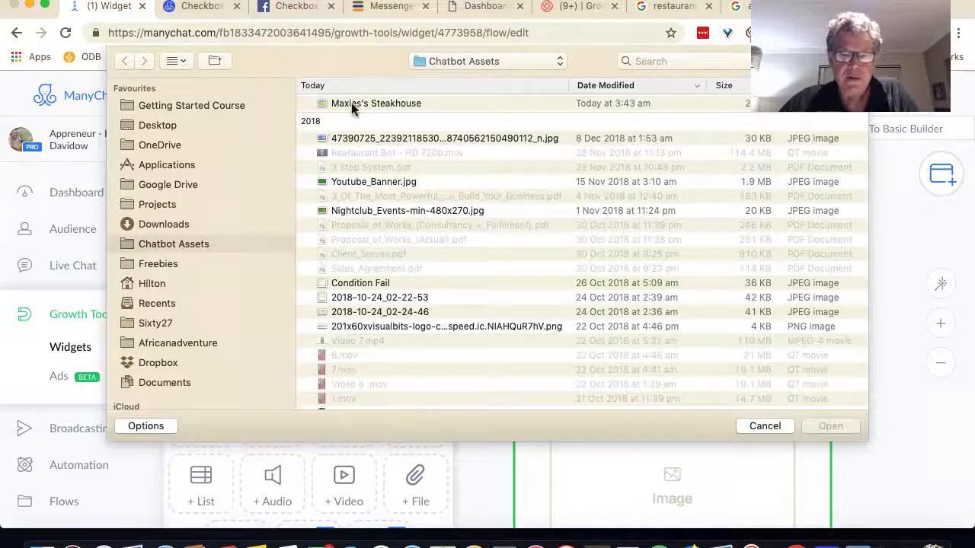
pyautogui.click(352, 107)
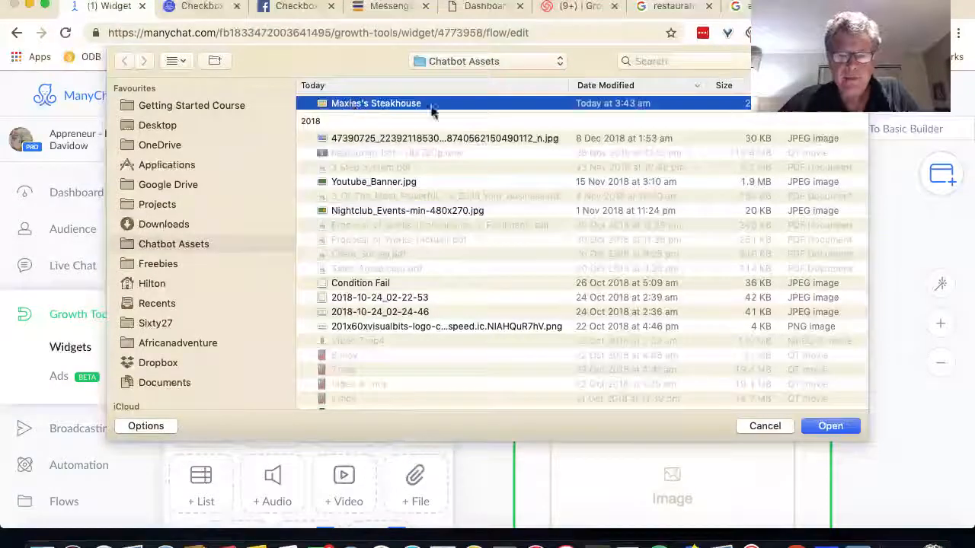
pyautogui.click(825, 428)
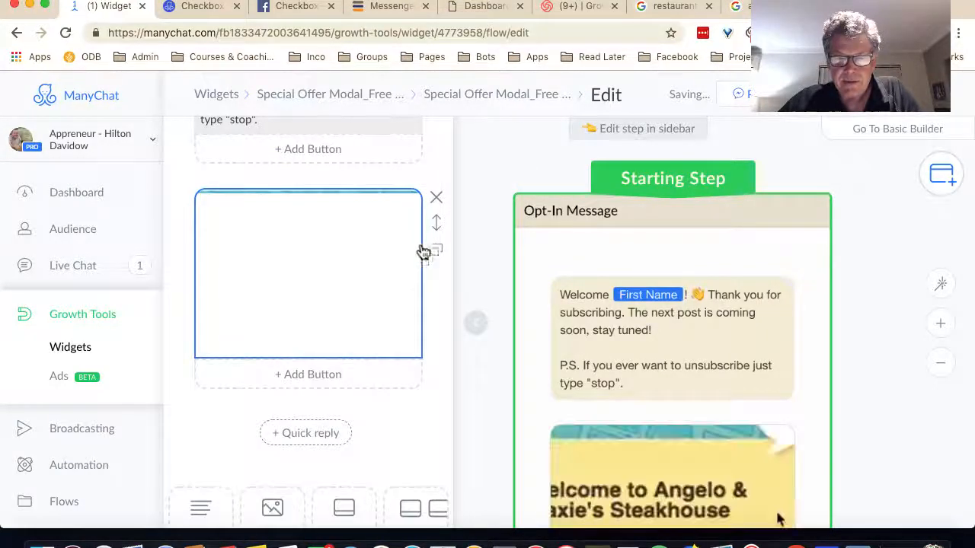
pyautogui.moveTo(434, 223); pyautogui.dragTo(418, 156)
# Remove the First Name variable from the opt-in message's welcome text.
pyautogui.scroll(-2, 353, 262)
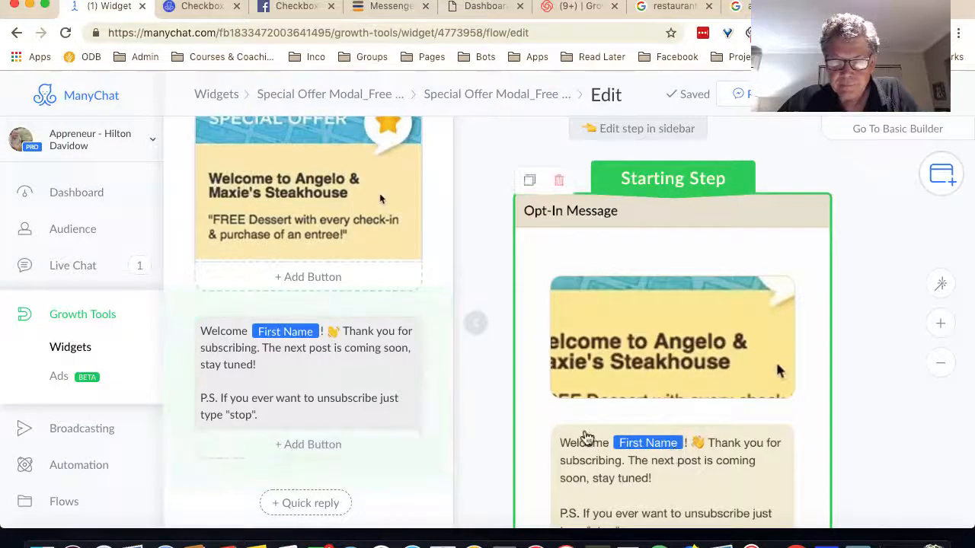
pyautogui.click(321, 335)
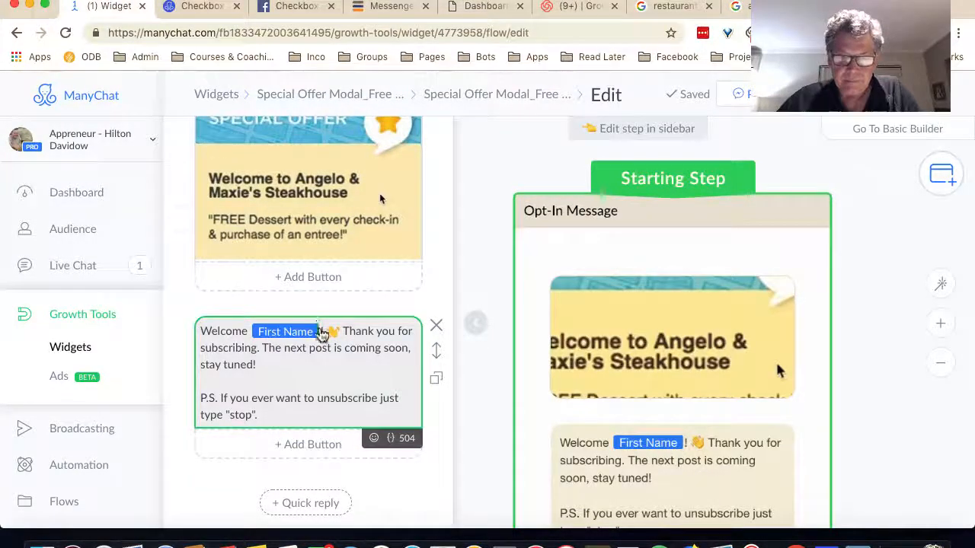
pyautogui.click(321, 333)
pyautogui.press('BackSpace')
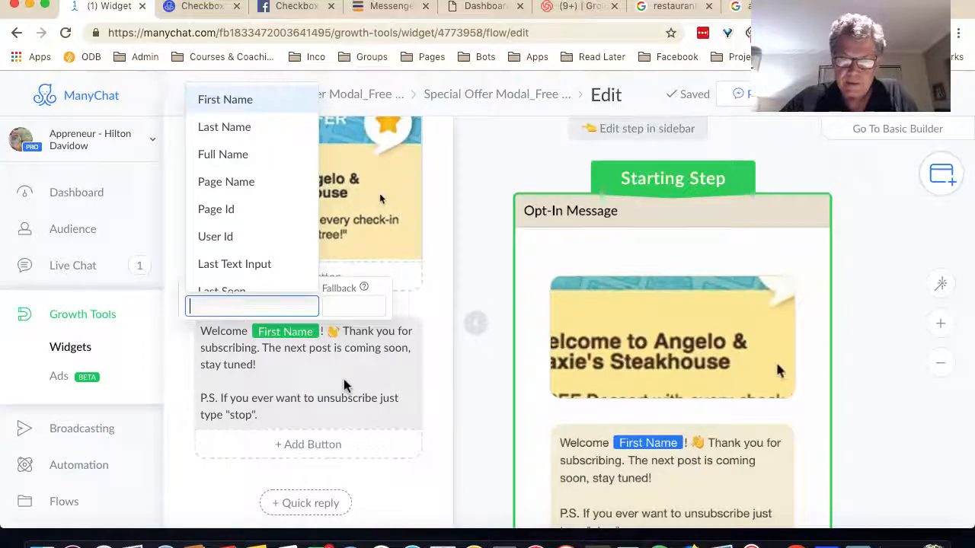
pyautogui.click(333, 364)
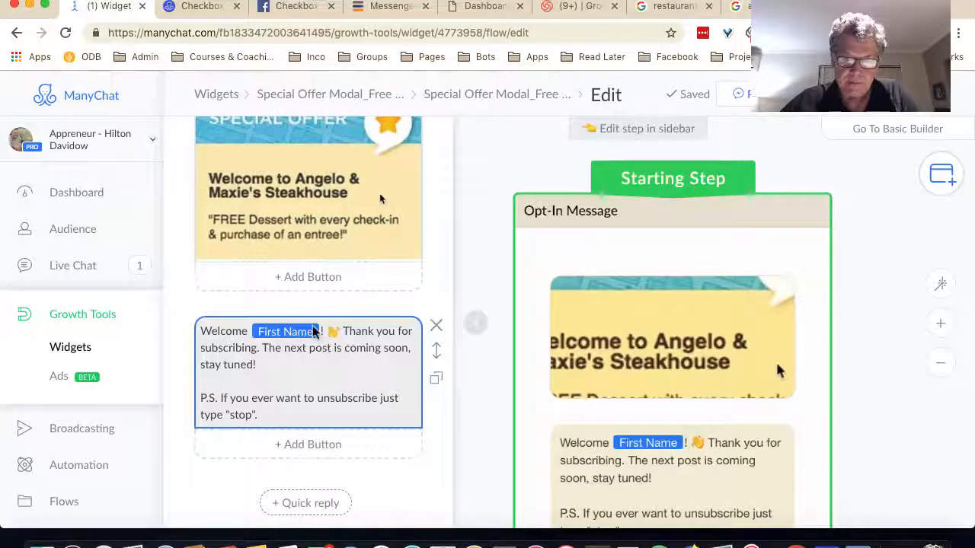
pyautogui.press('BackSpace')
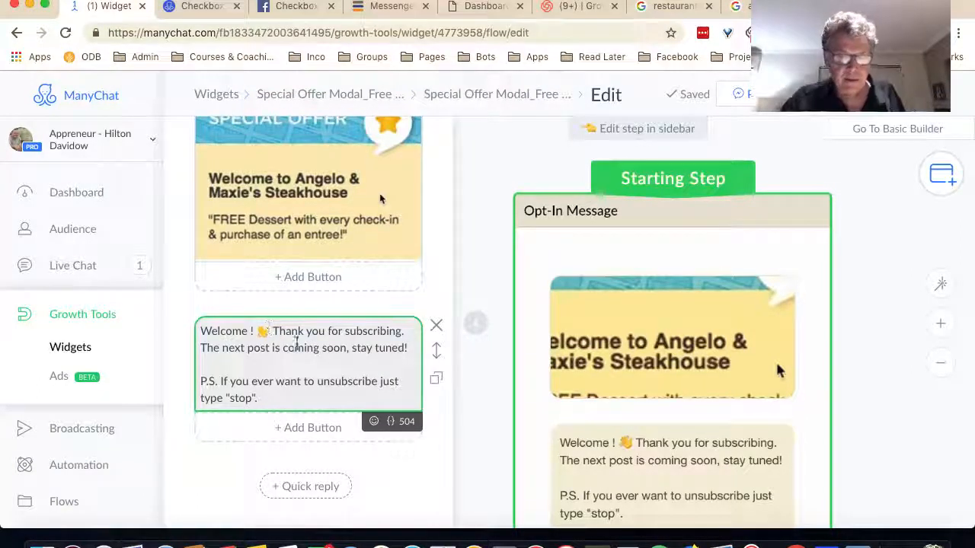
# Replace the opt-in message's welcome text with "Bring this messing in to get your free dessert on purchase of an Entree." and a blank line before the P.S.
pyautogui.scroll(-3, 293, 343)
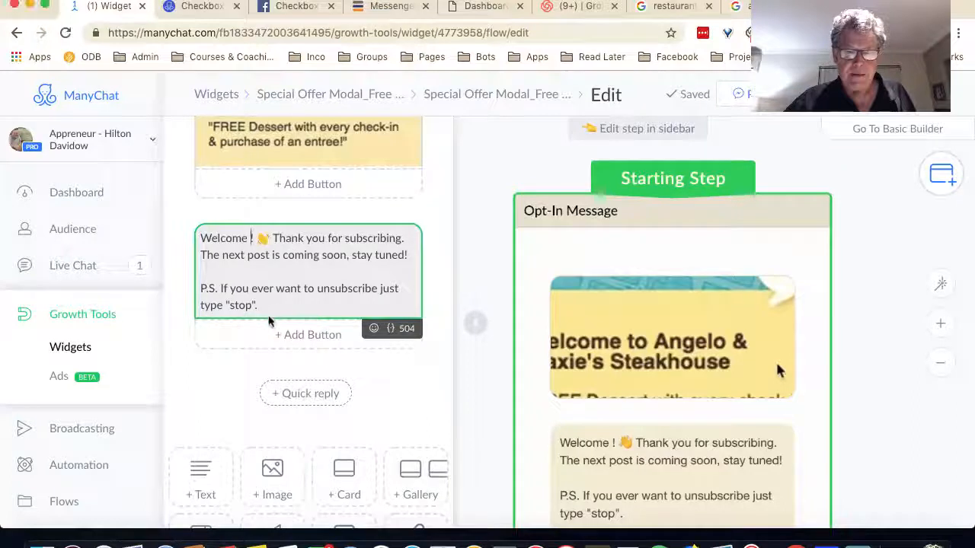
pyautogui.moveTo(406, 255); pyautogui.dragTo(207, 239)
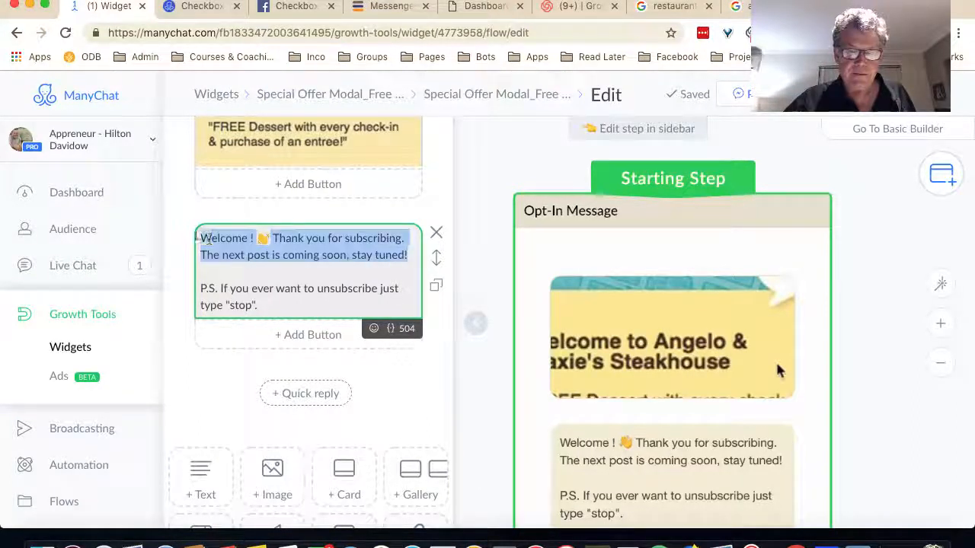
pyautogui.press('BackSpace')
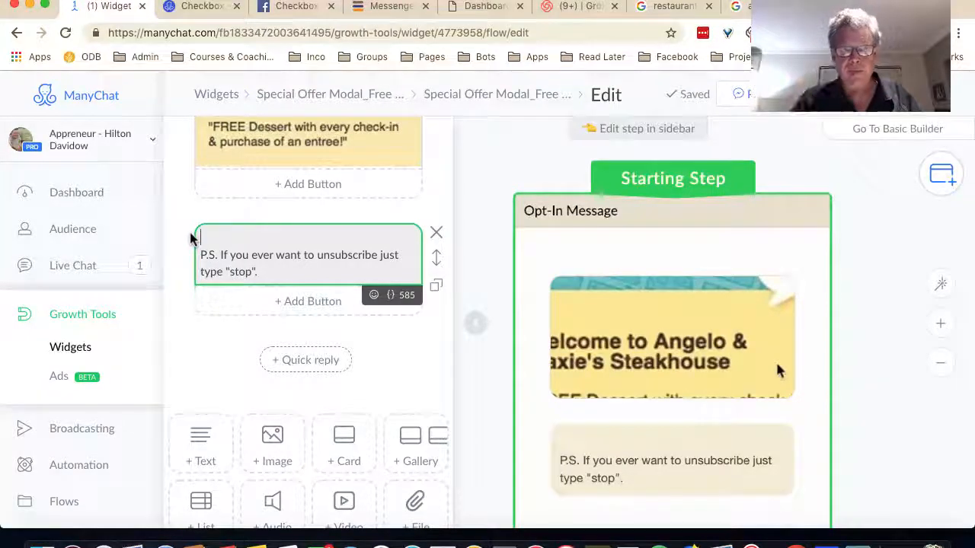
pyautogui.write('Bring')
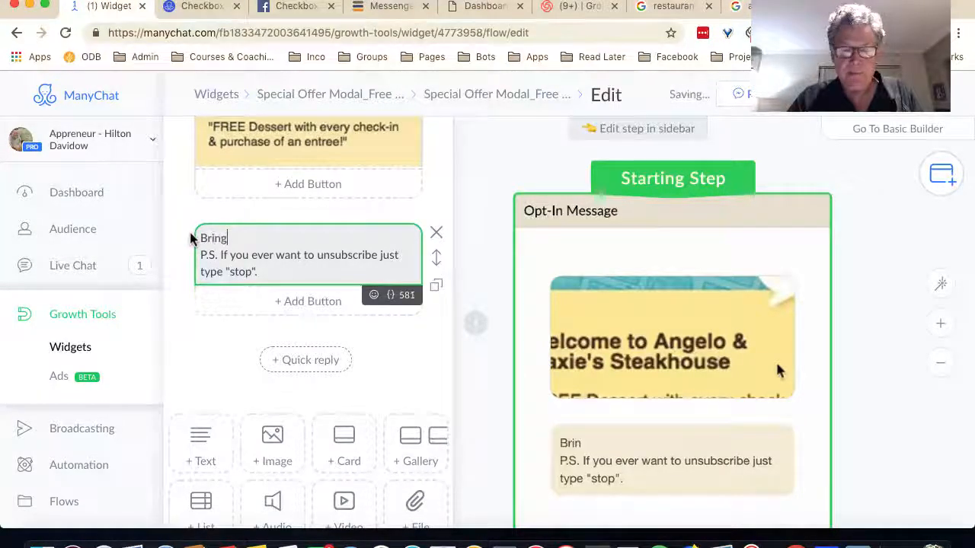
pyautogui.write(' this')
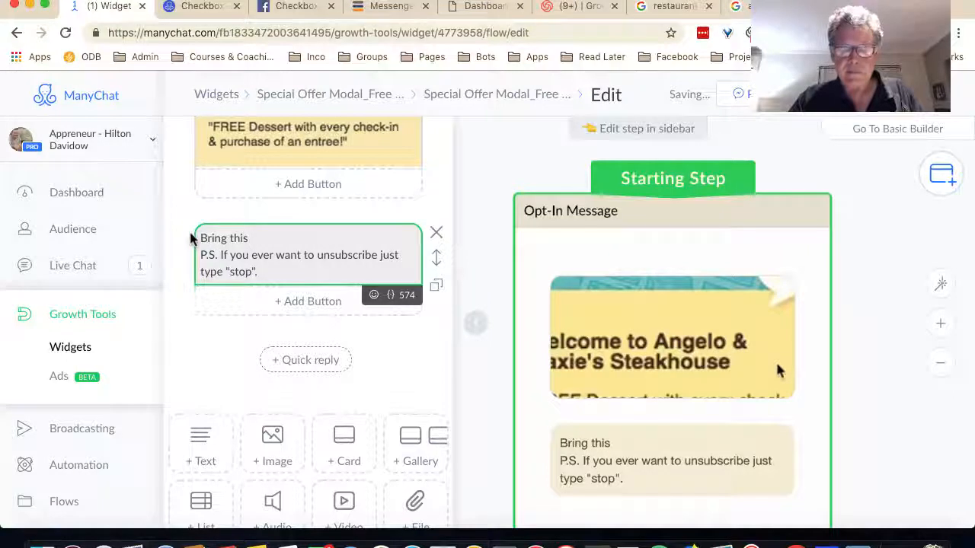
pyautogui.write(' messing')
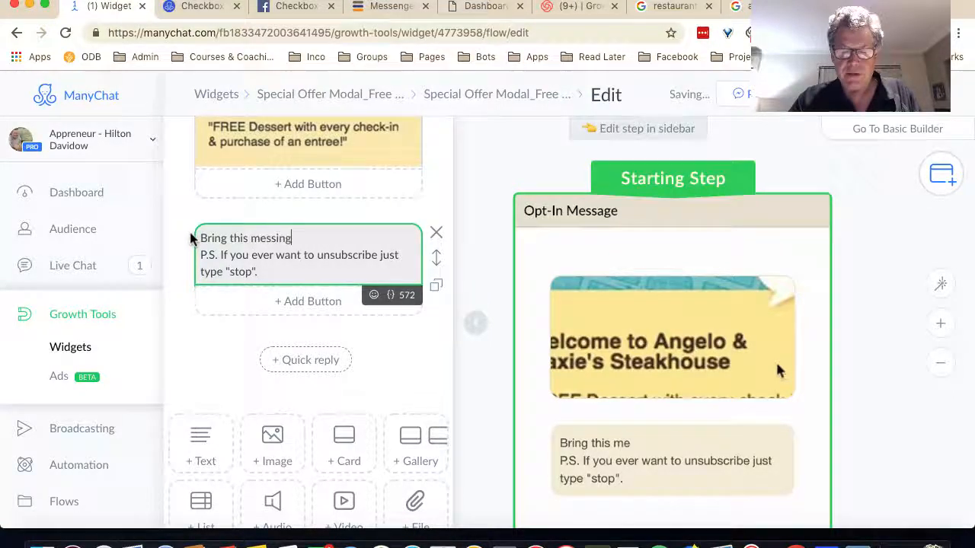
pyautogui.write(' in to pet y')
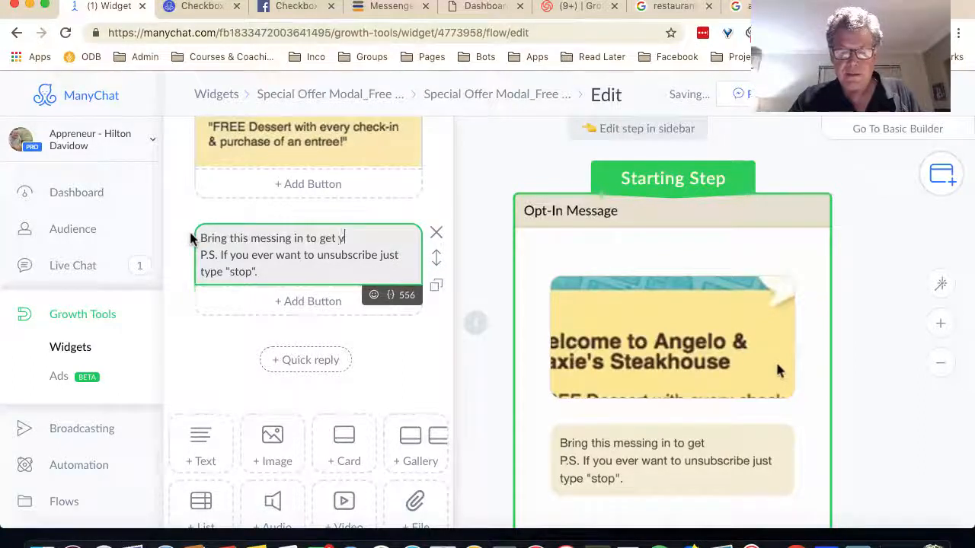
pyautogui.write('our fre')
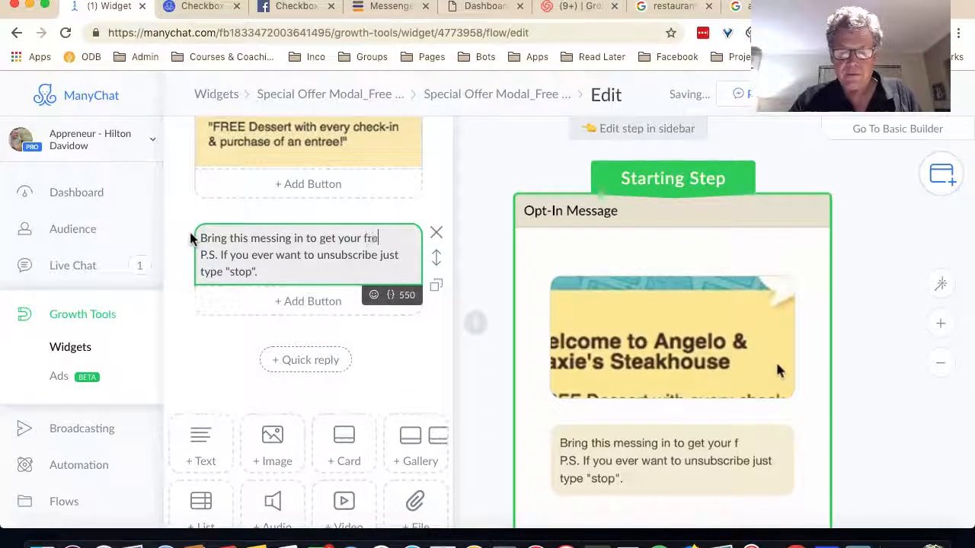
pyautogui.write('e desse')
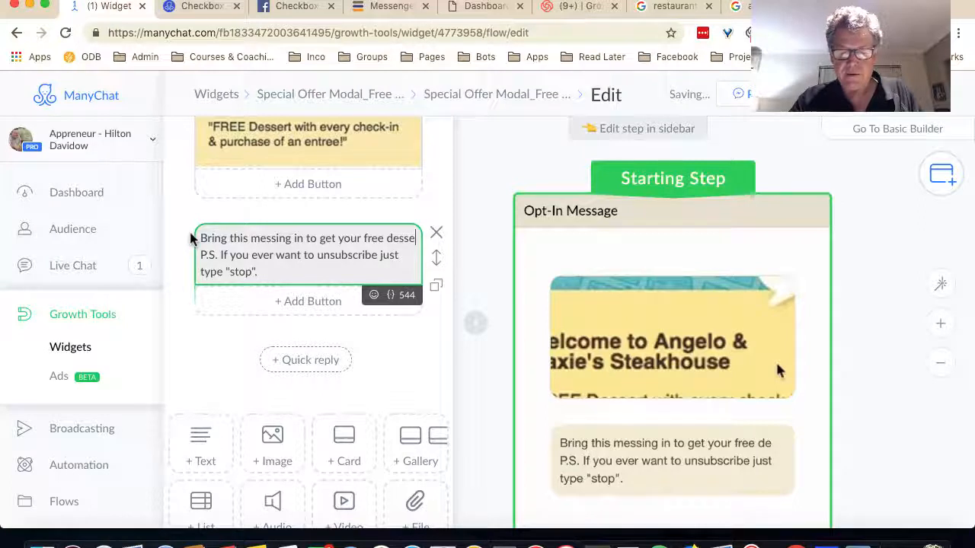
pyautogui.write('rt on p')
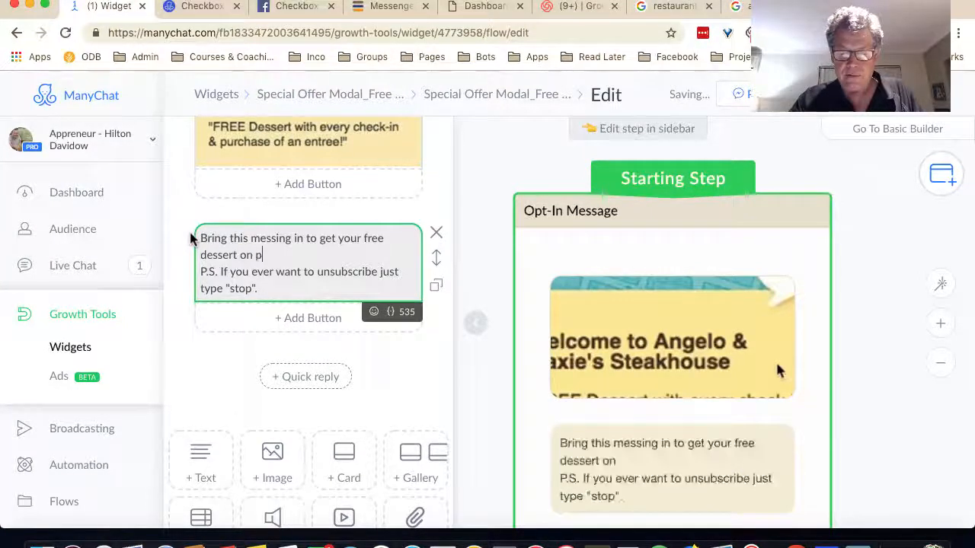
pyautogui.write('urchase o')
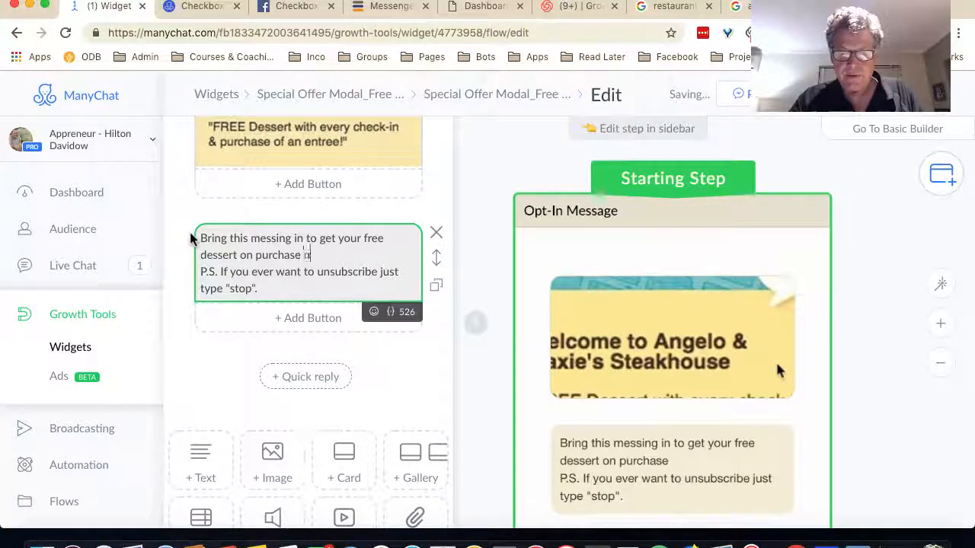
pyautogui.write('f an')
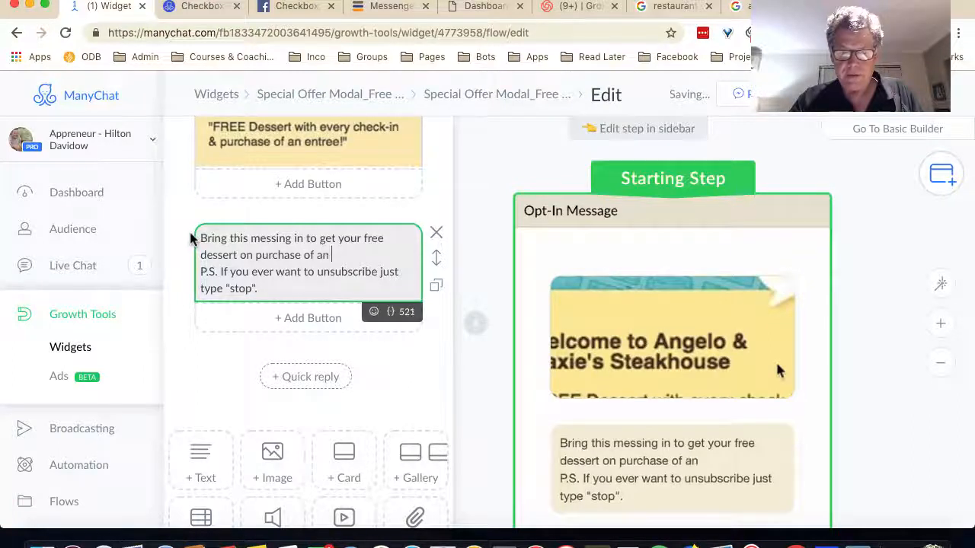
pyautogui.write(' Entr')
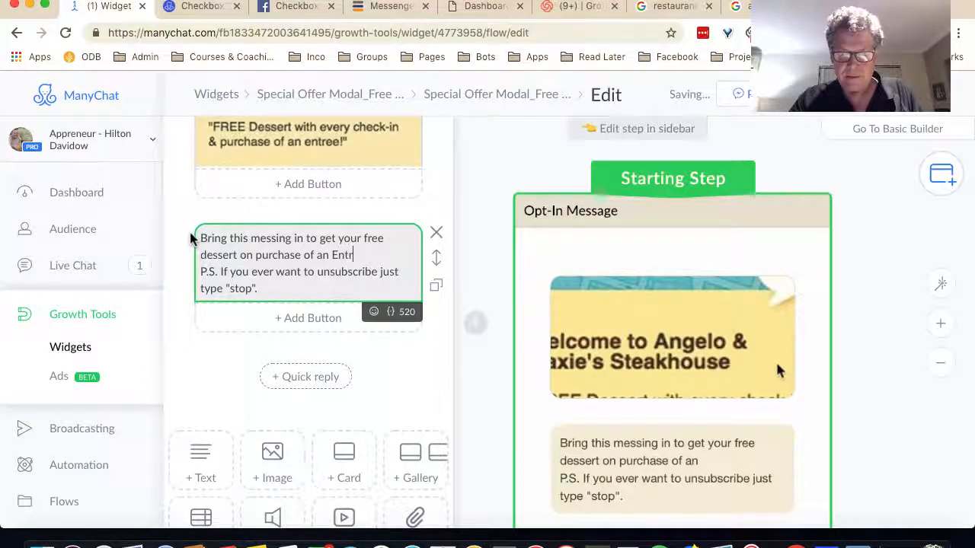
pyautogui.write('ee.')
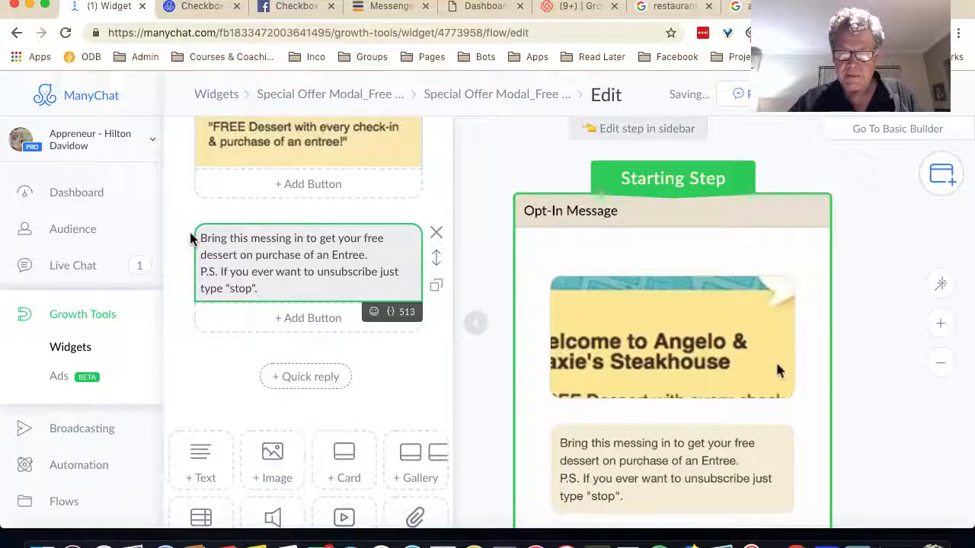
pyautogui.press('Return')
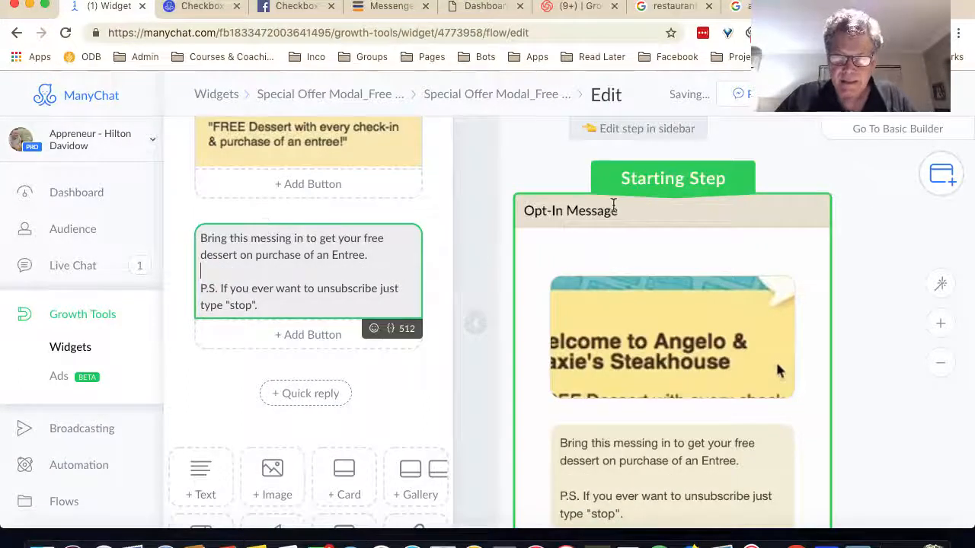
# Leave the opt-in message's editing and examine the whole message step in the flow overview.
pyautogui.click(862, 246)
pyautogui.scroll(-3, 625, 283)
pyautogui.scroll(-3, 623, 285)
pyautogui.moveTo(623, 285); pyautogui.dragTo(481, 274)
pyautogui.scroll(-2, 506, 290)
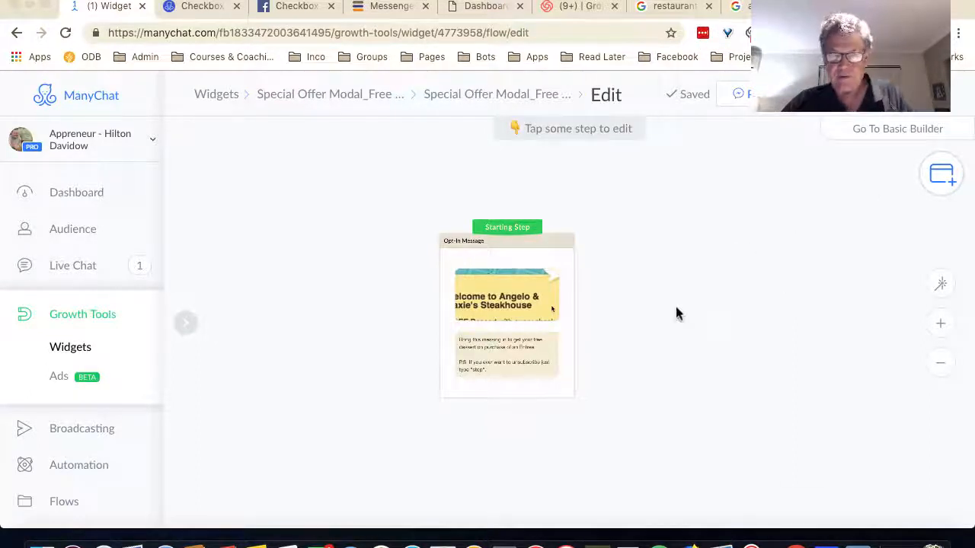
pyautogui.scroll(3, 661, 312)
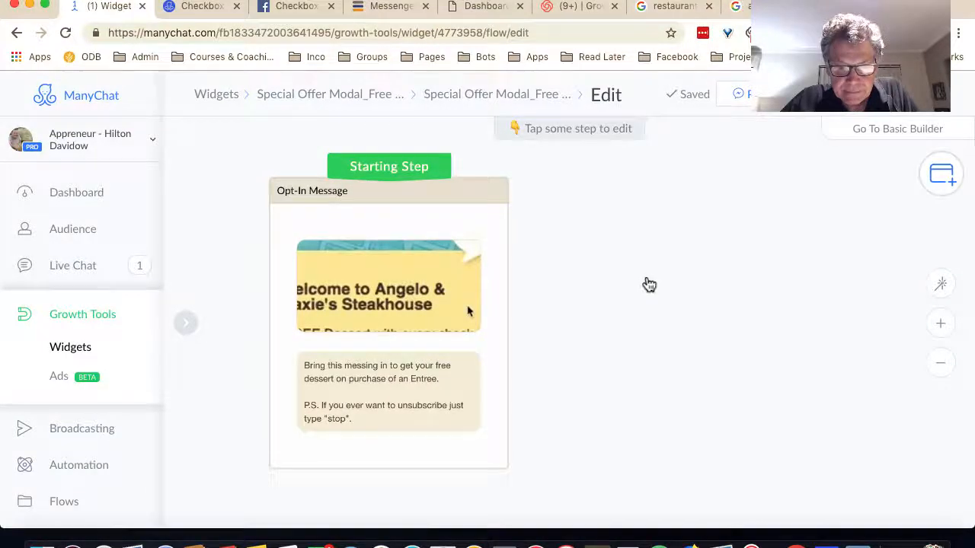
pyautogui.scroll(-2, 648, 307)
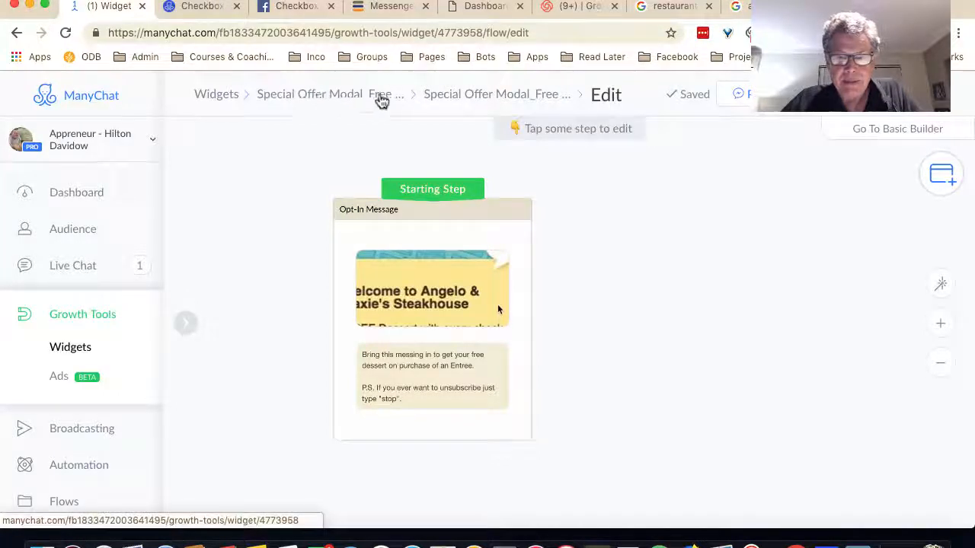
# Return to the modal's settings and check the Messenger preview of its opt-in message in the opt-in actions.
pyautogui.click(465, 98)
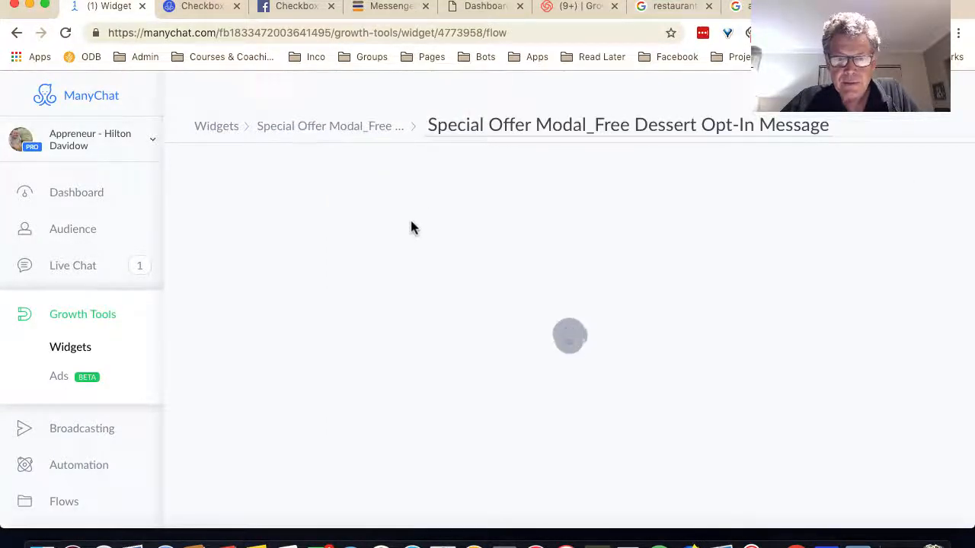
pyautogui.click(344, 129)
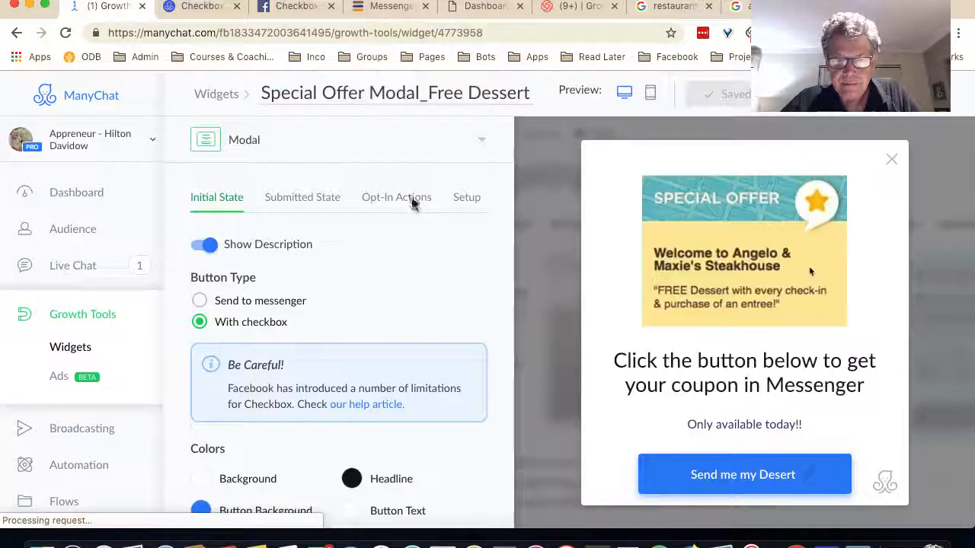
pyautogui.click(413, 199)
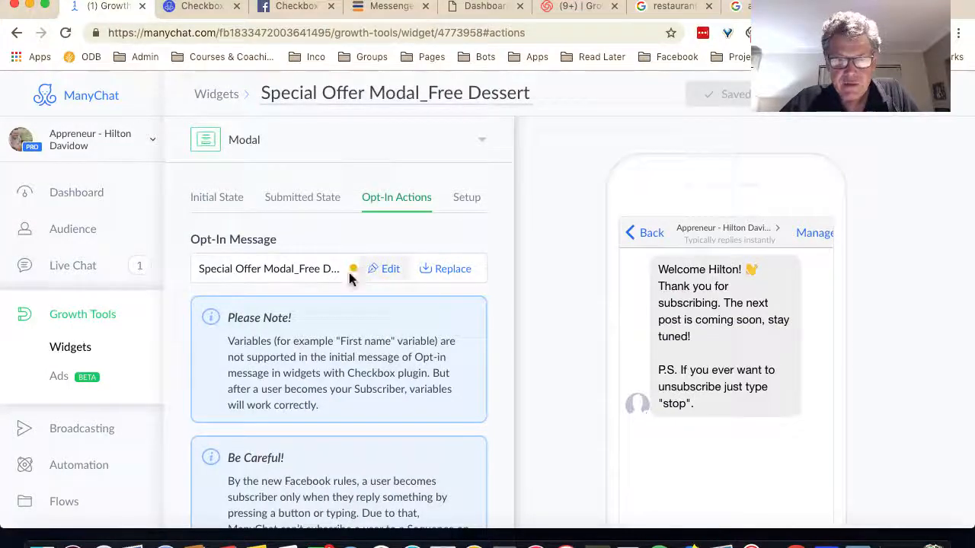
pyautogui.moveTo(352, 272)
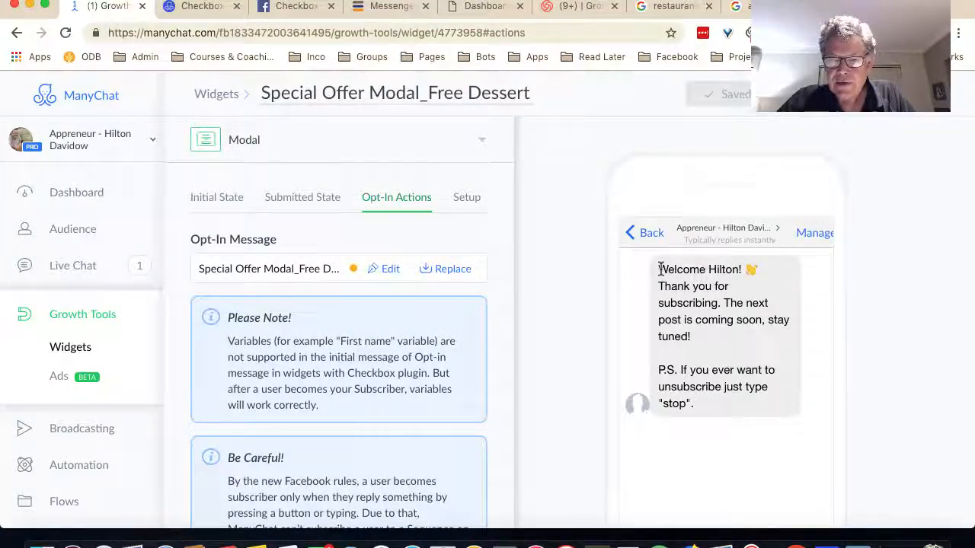
pyautogui.scroll(-1, 750, 316)
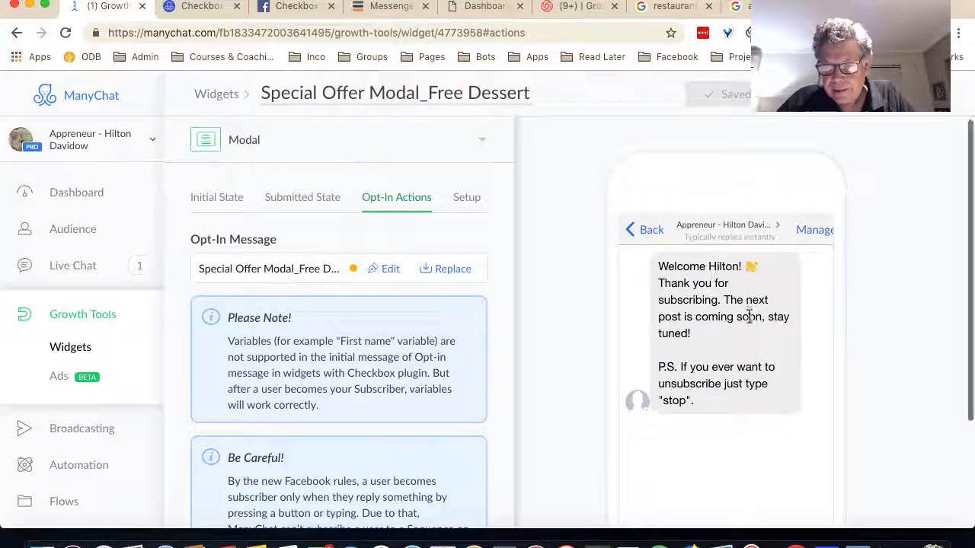
pyautogui.scroll(-2, 750, 317)
pyautogui.scroll(2, 714, 276)
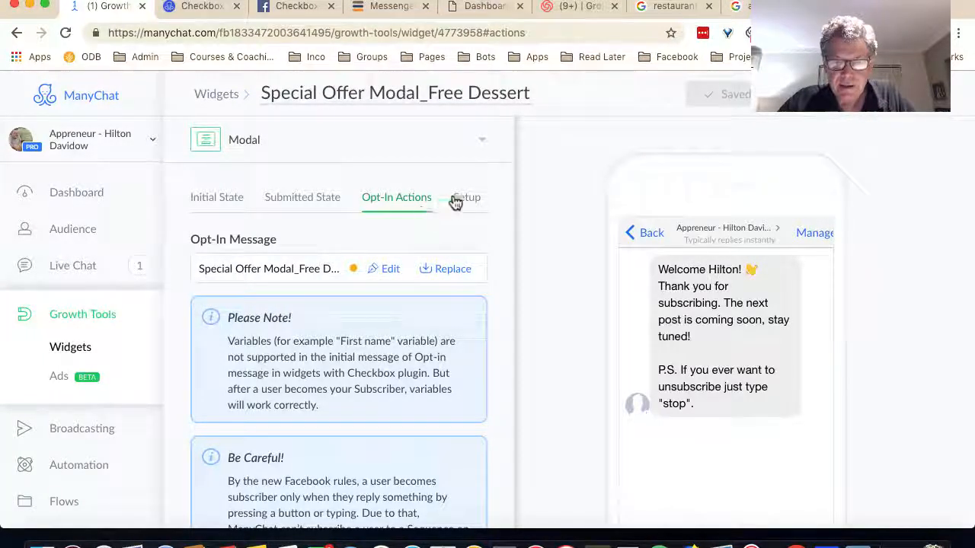
# Reopen the opt-in message, publish its content, and return to the modal's opt-in actions to check the Messenger preview.
pyautogui.click(385, 269)
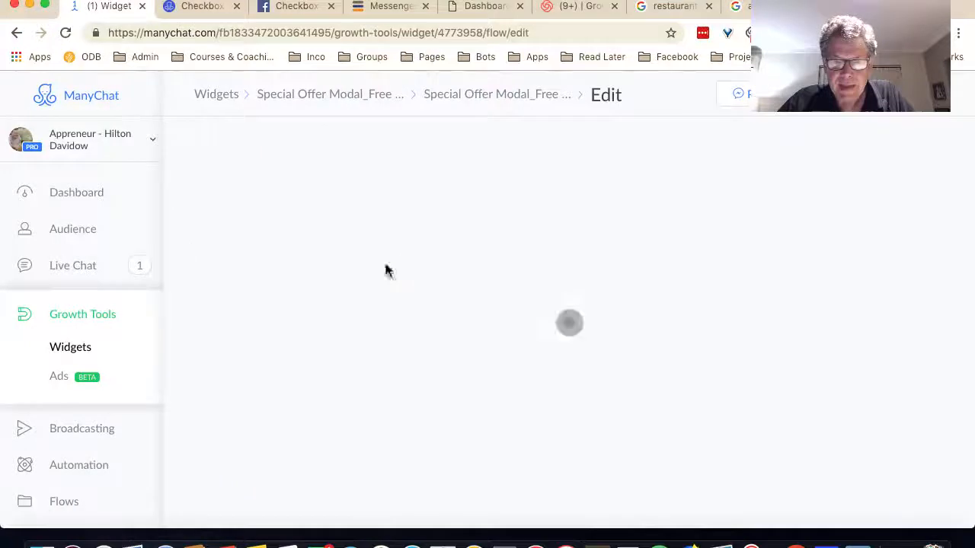
pyautogui.scroll(-2, 632, 311)
pyautogui.scroll(2, 632, 311)
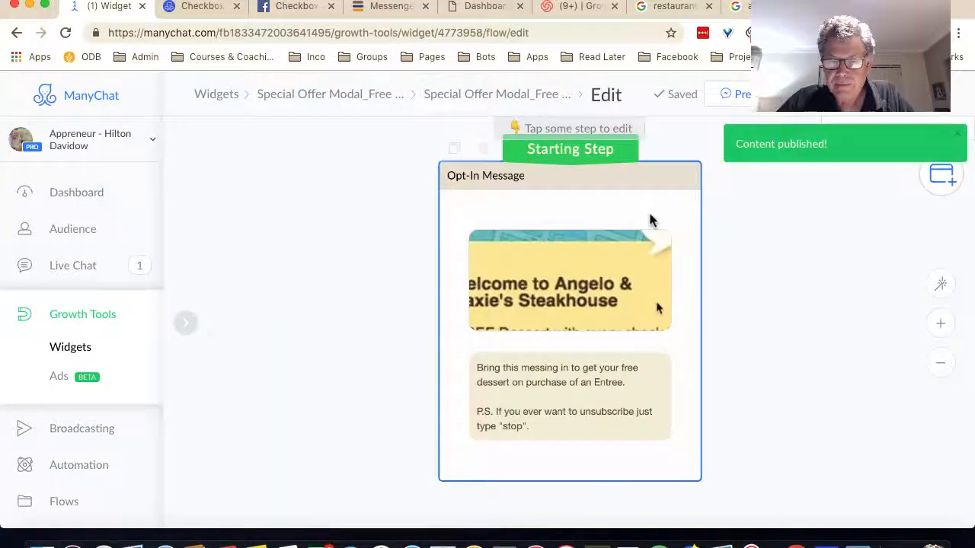
pyautogui.click(322, 94)
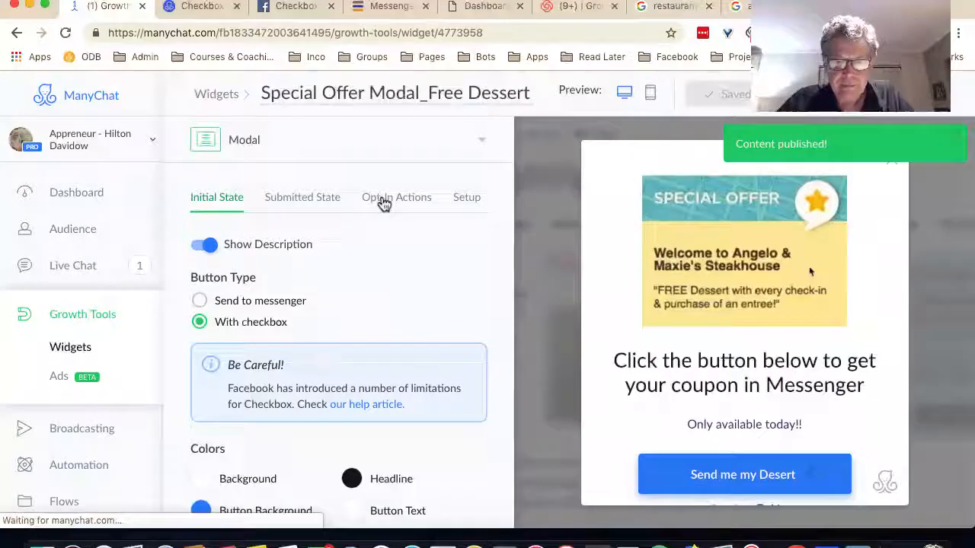
pyautogui.click(383, 201)
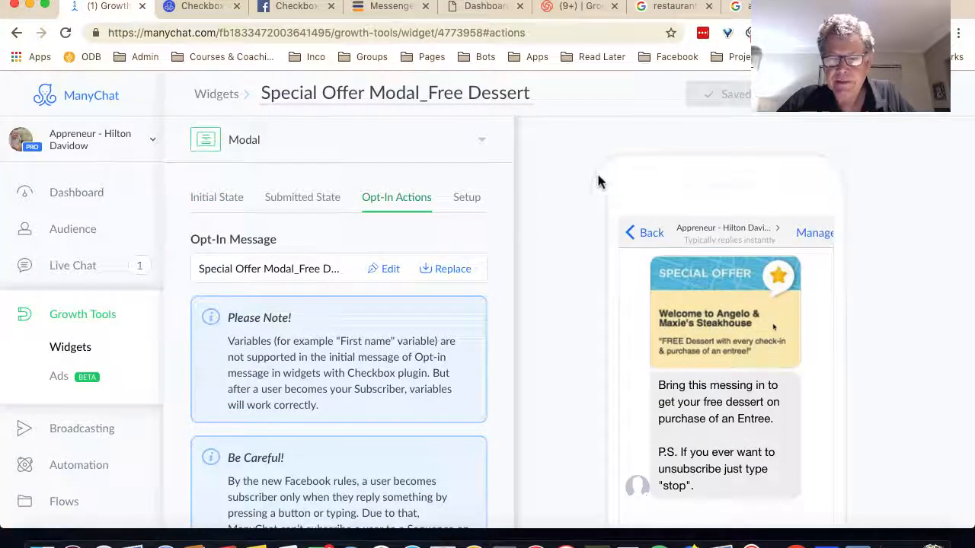
# Review the modal's setup options for the JavaScript snippet, page visibility and devices.
pyautogui.click(467, 198)
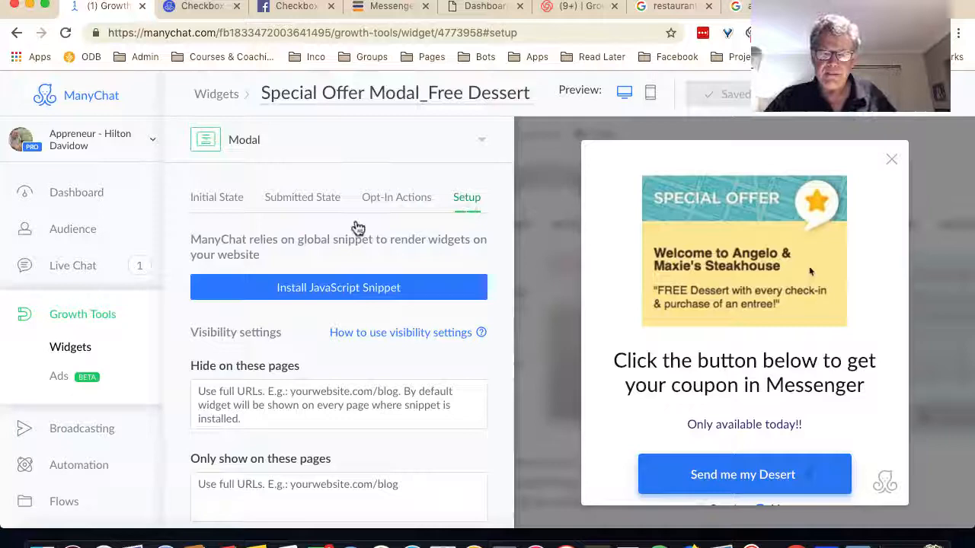
pyautogui.scroll(-2, 370, 229)
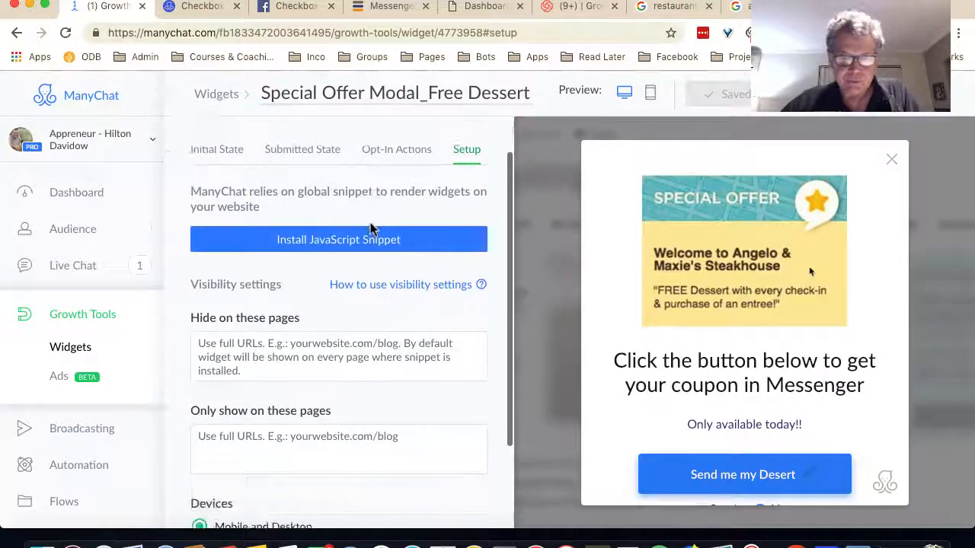
pyautogui.scroll(2, 361, 222)
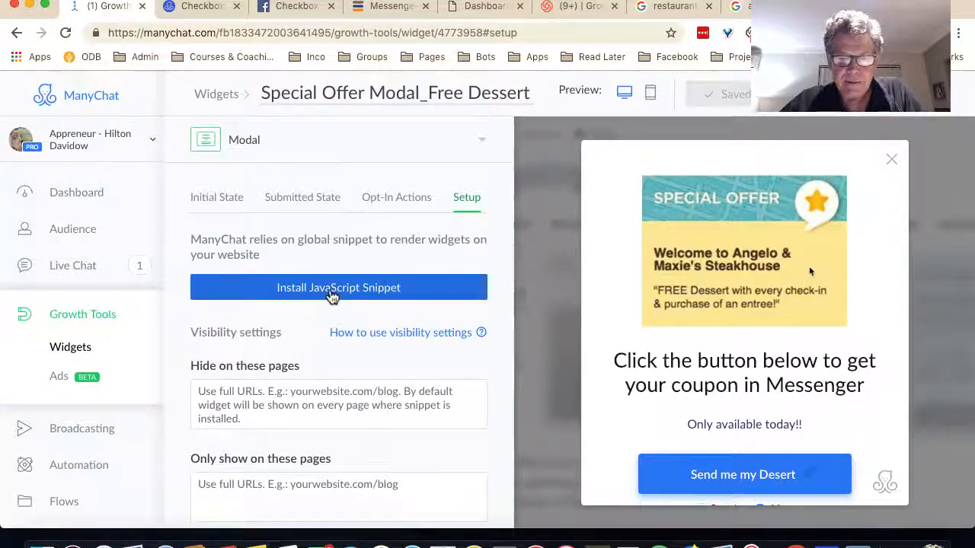
pyautogui.scroll(-3, 324, 320)
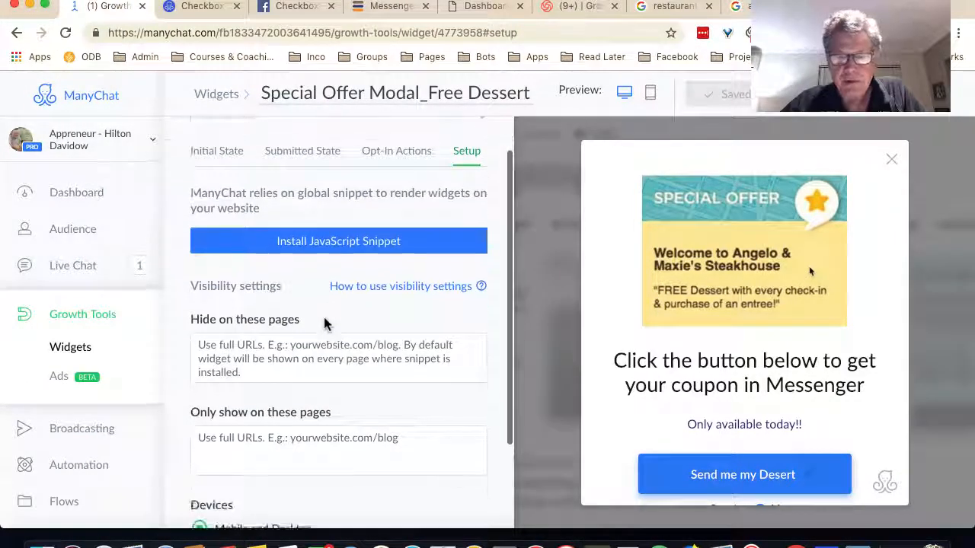
pyautogui.scroll(-1, 323, 324)
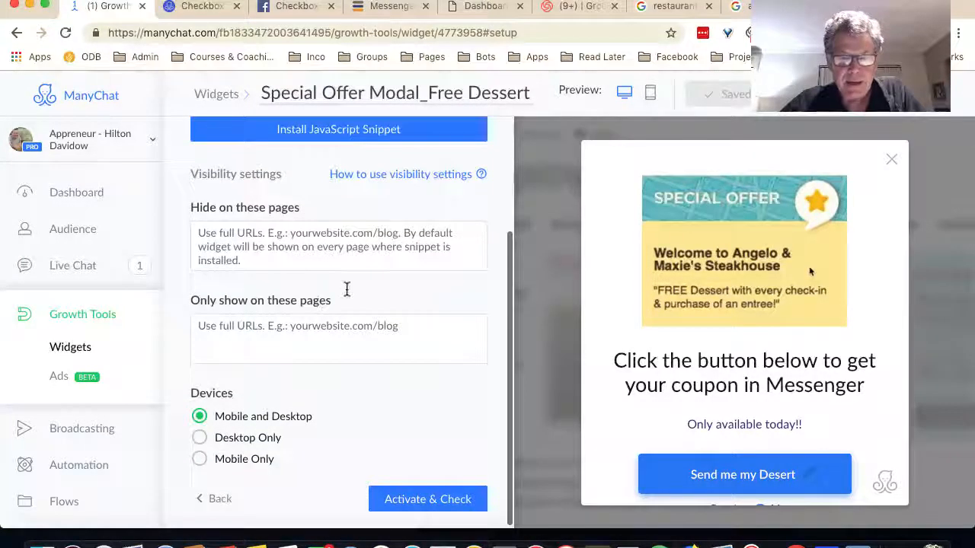
pyautogui.scroll(1, 348, 295)
pyautogui.scroll(-1, 347, 291)
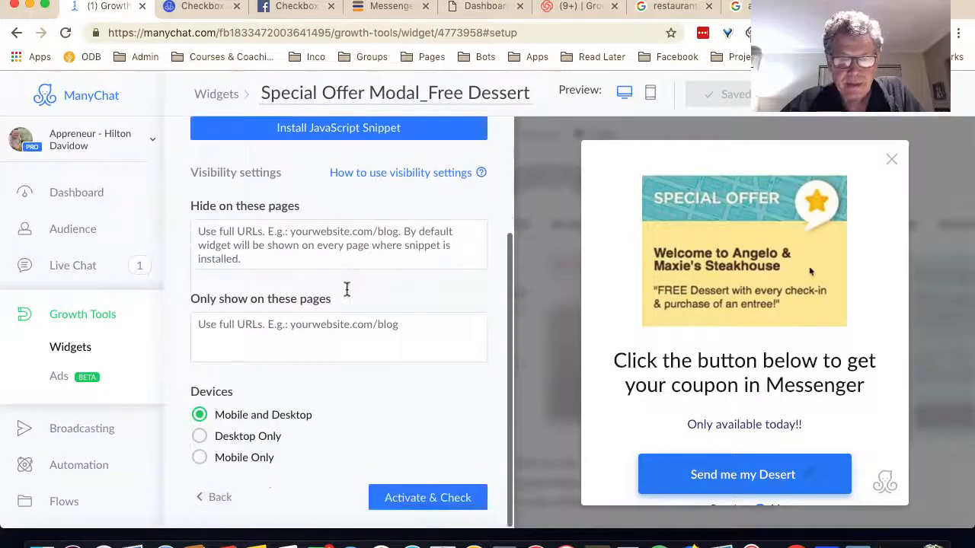
pyautogui.scroll(3, 347, 293)
pyautogui.scroll(-2, 348, 294)
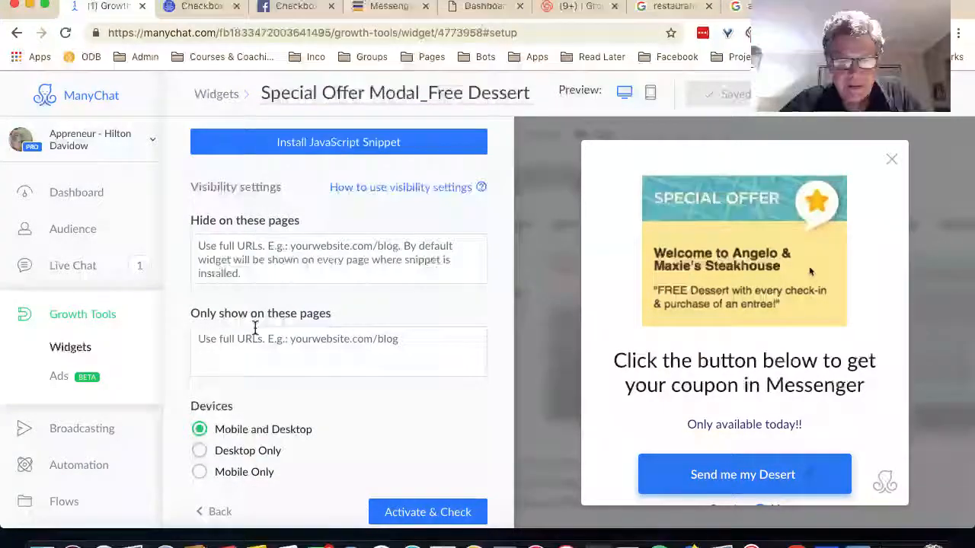
pyautogui.click(292, 341)
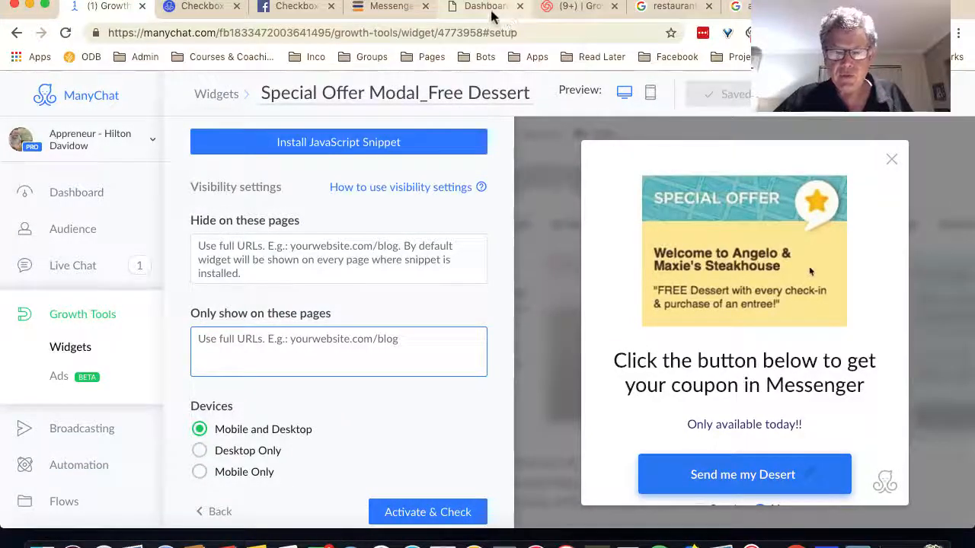
pyautogui.click(381, 10)
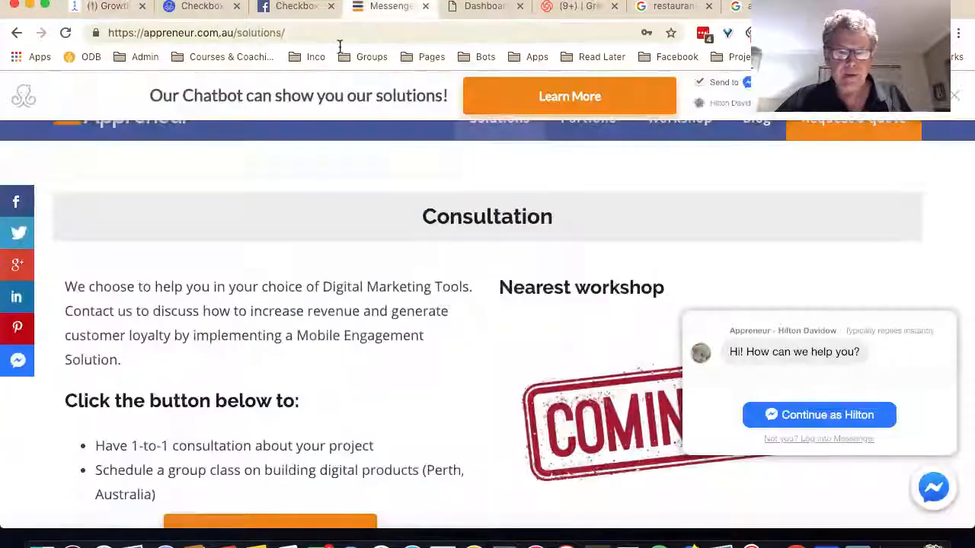
pyautogui.click(261, 33)
pyautogui.hotkey('ctrl', 'c')
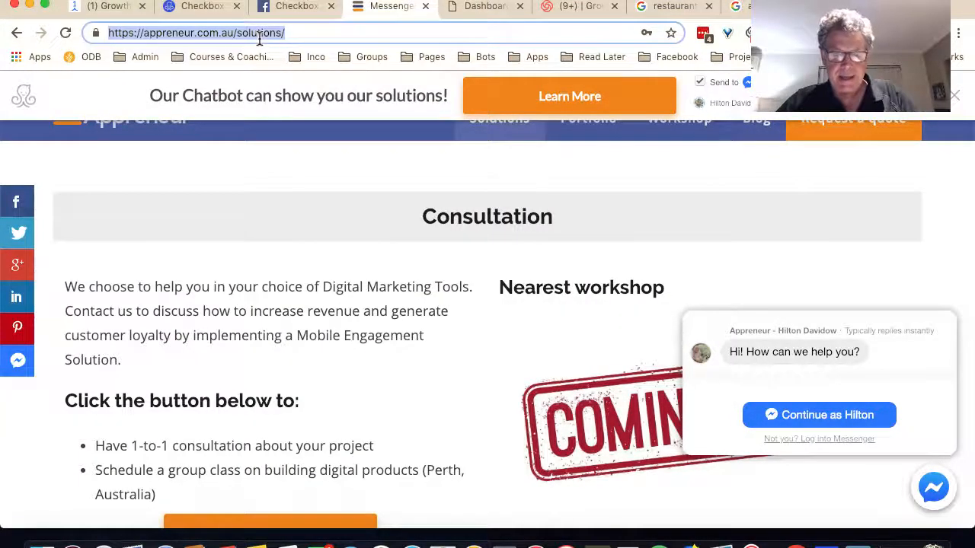
pyautogui.click(118, 7)
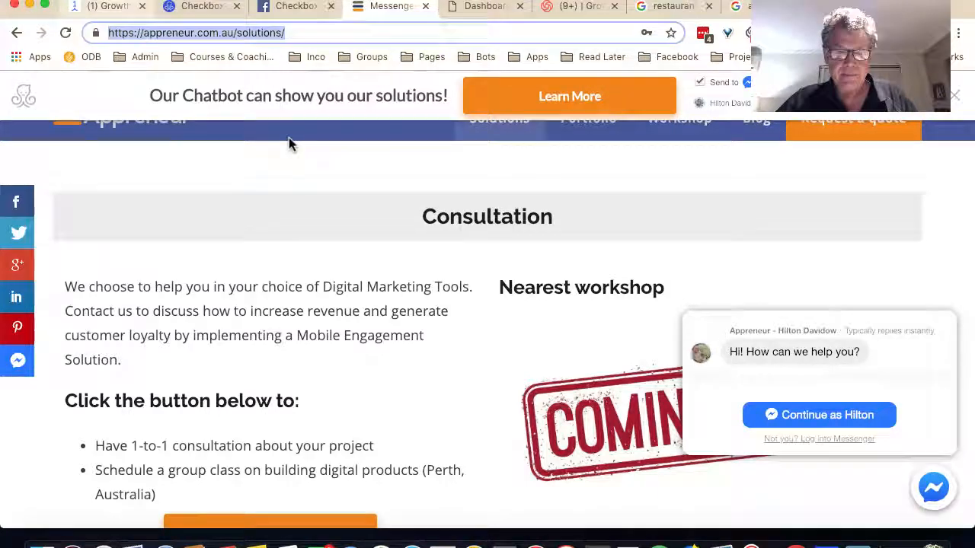
pyautogui.click(280, 343)
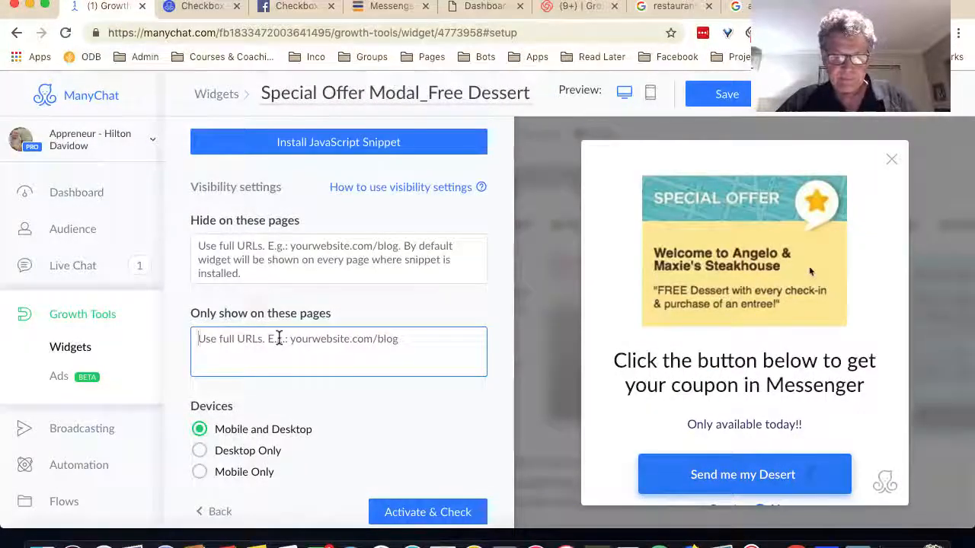
pyautogui.hotkey('ctrl', 'v')
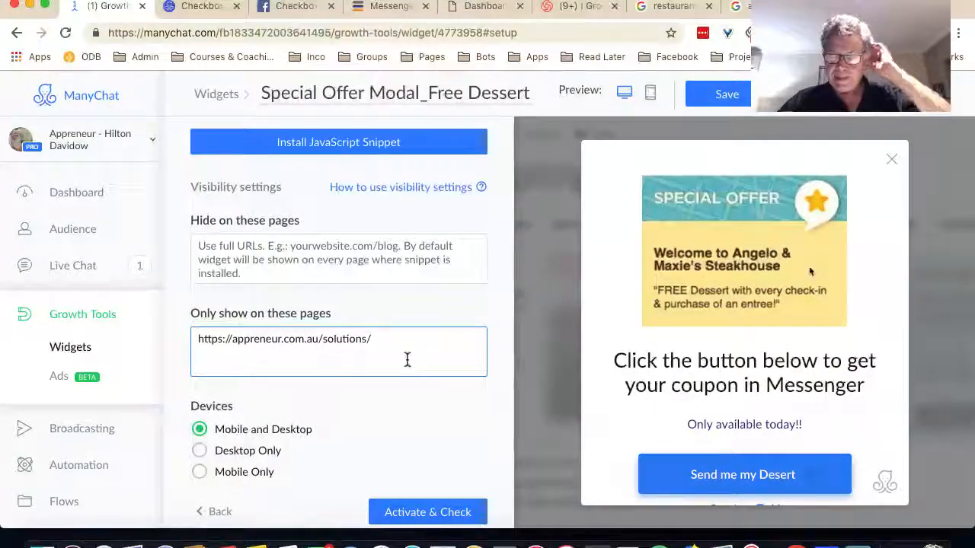
# Review the page visibility fields and device choices in the modal's setup.
pyautogui.scroll(-1, 394, 339)
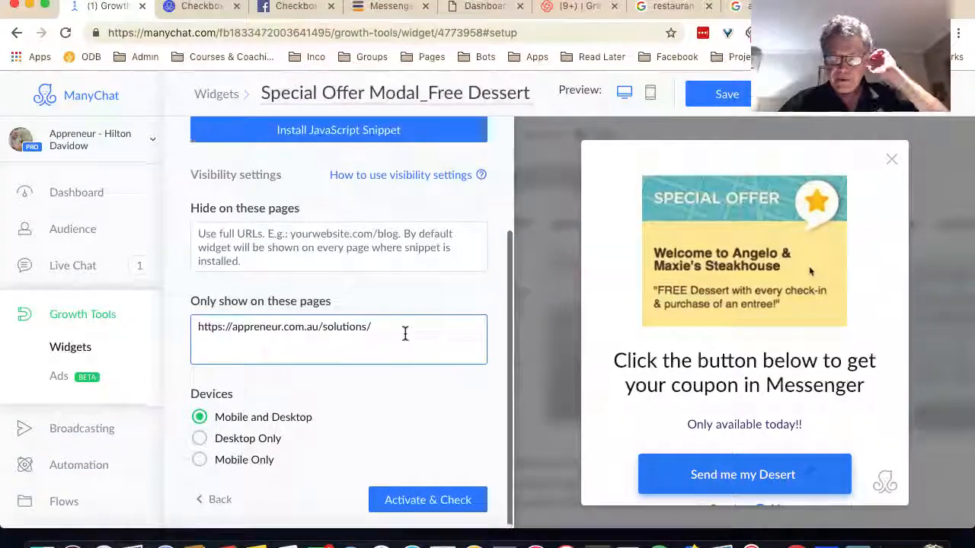
pyautogui.scroll(2, 404, 333)
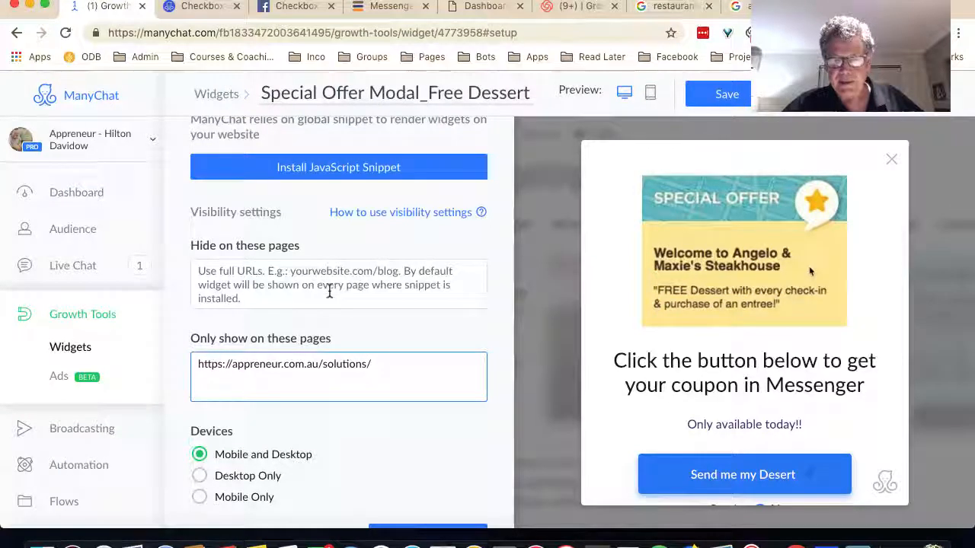
pyautogui.scroll(-1, 331, 279)
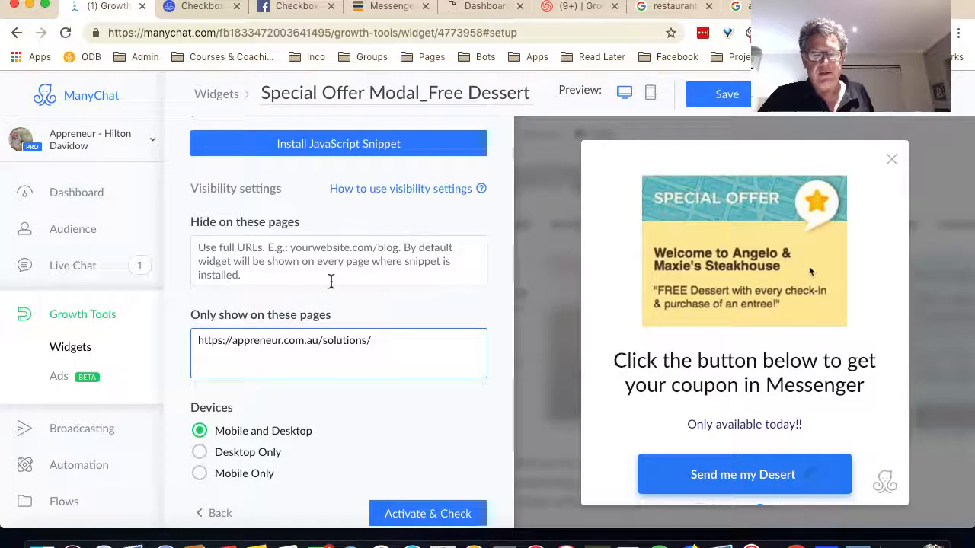
pyautogui.scroll(-2, 332, 282)
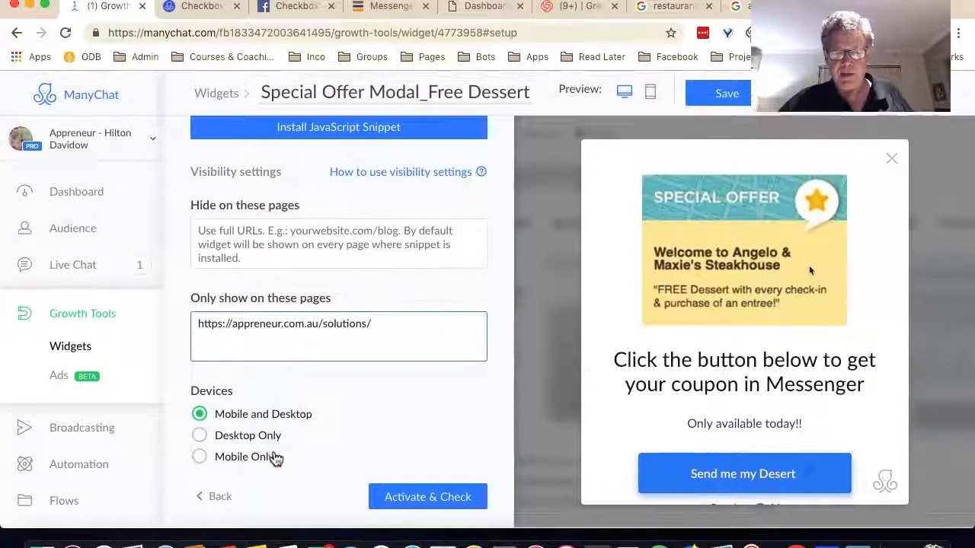
pyautogui.scroll(2, 276, 457)
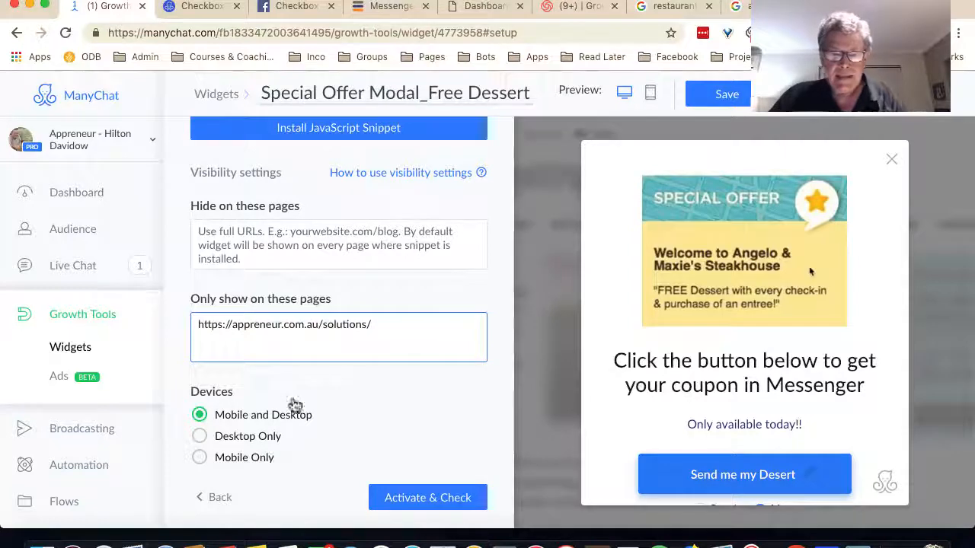
pyautogui.scroll(5, 294, 399)
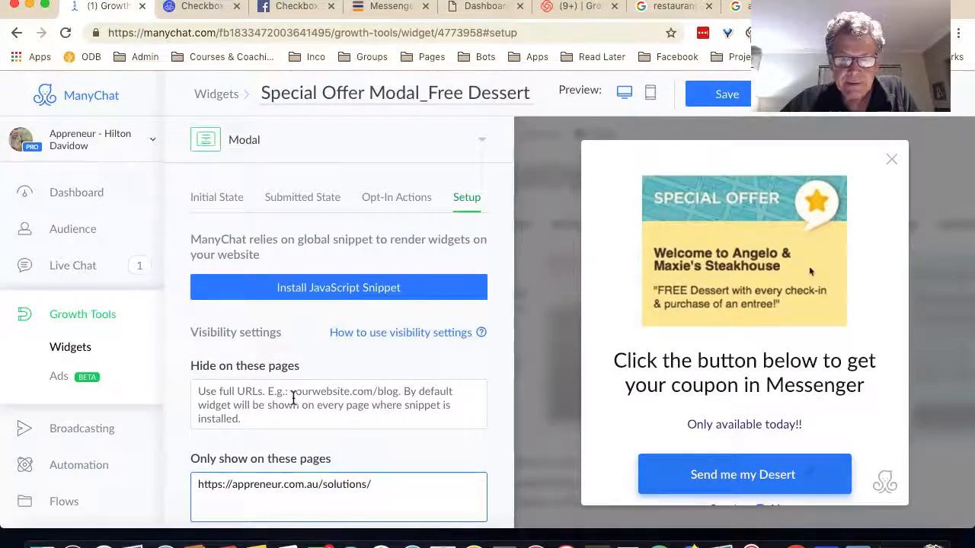
pyautogui.scroll(-1, 320, 365)
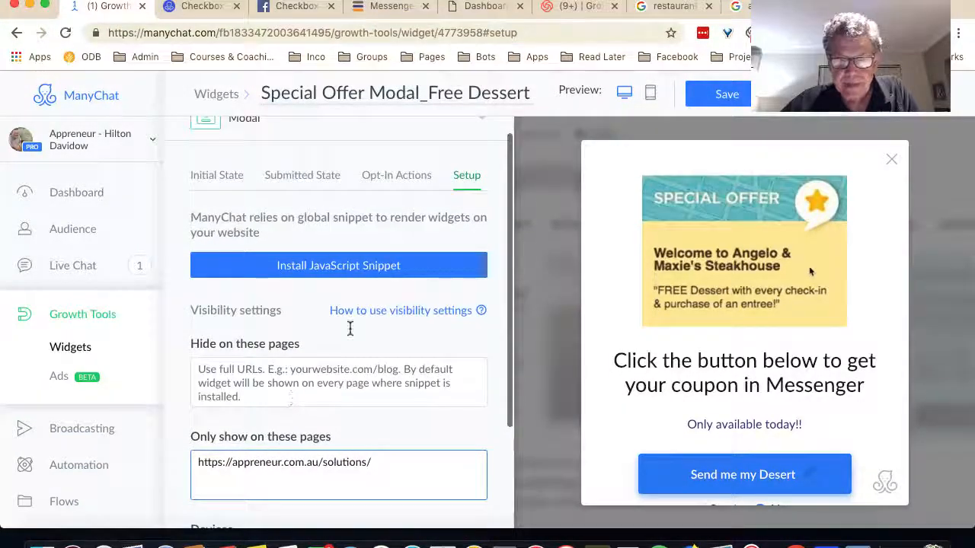
# Open the modal's website setup for the JavaScript snippet and read the domain whitelisting section in Facebook's checkbox plugin documentation.
pyautogui.click(333, 276)
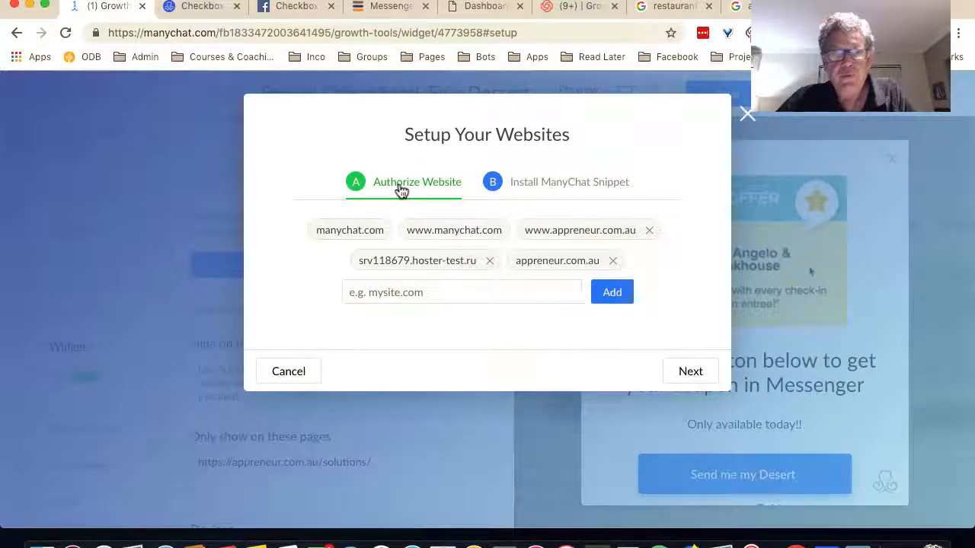
pyautogui.click(292, 7)
pyautogui.scroll(-10, 300, 196)
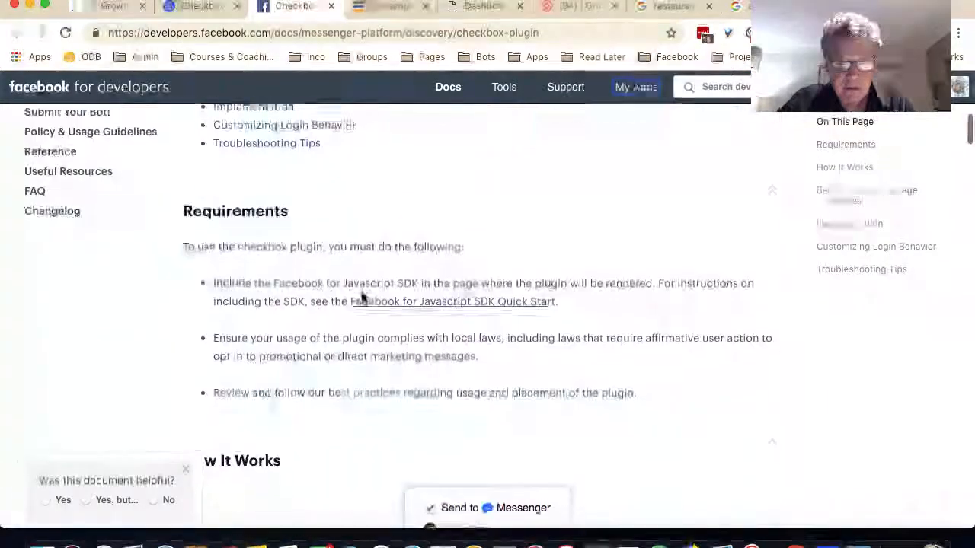
pyautogui.scroll(-15, 361, 297)
pyautogui.scroll(-15, 361, 297)
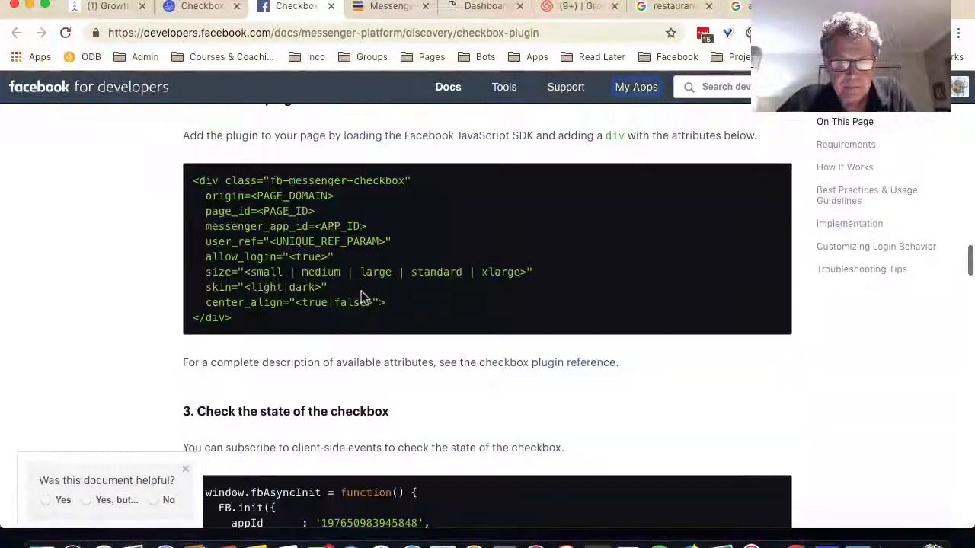
pyautogui.scroll(-3, 361, 297)
pyautogui.scroll(7, 361, 291)
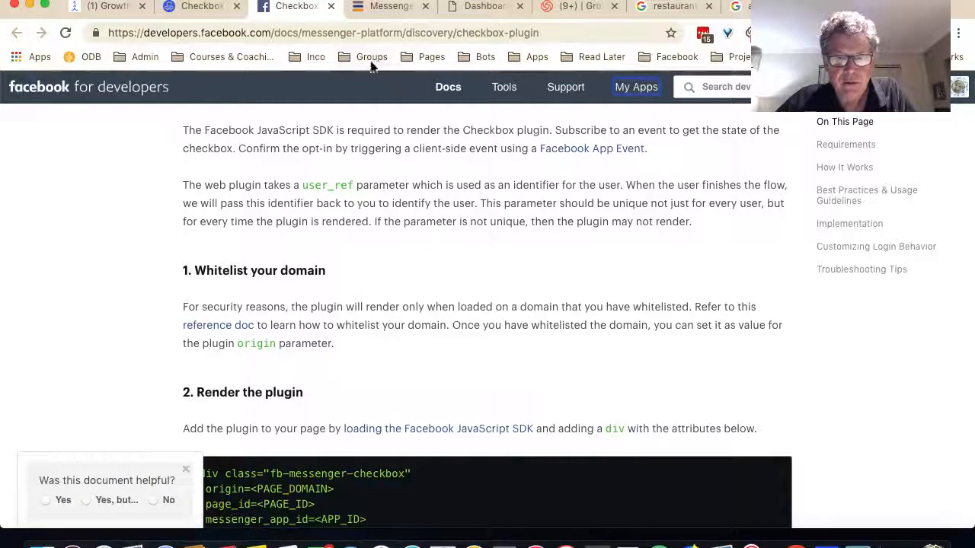
# Return to ManyChat's website setup and copy the ManyChat snippet code to the clipboard.
pyautogui.click(111, 7)
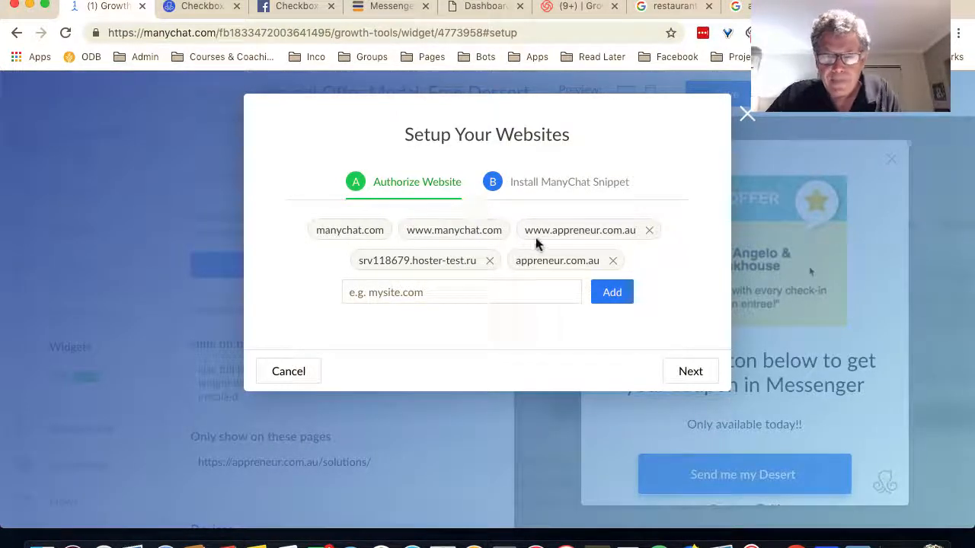
pyautogui.click(539, 186)
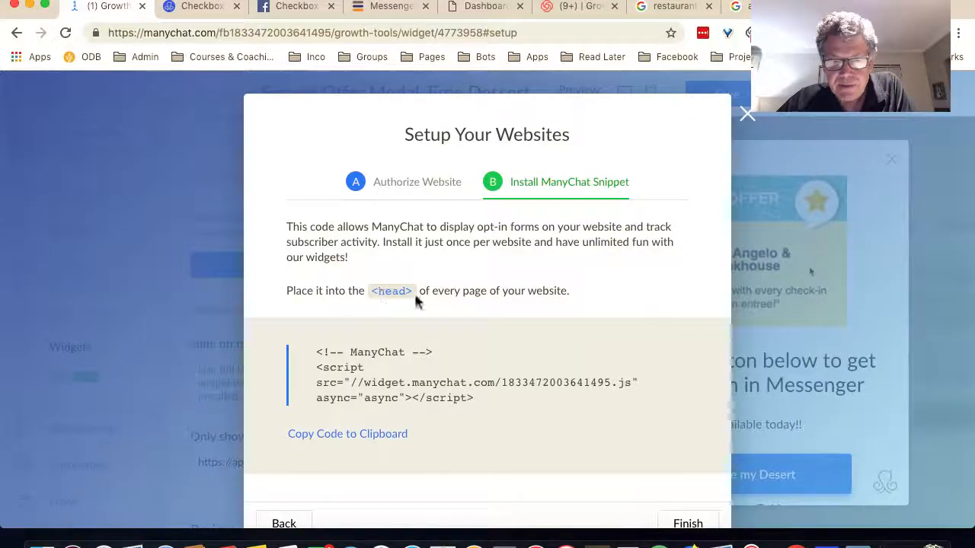
pyautogui.click(380, 434)
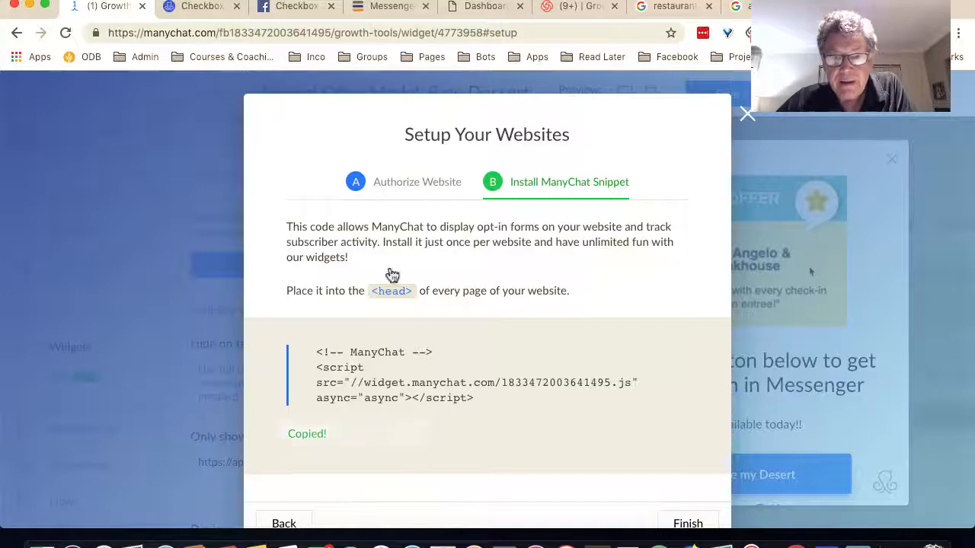
# Switch to the Appreneur website, dismiss the chatbot bar and open the theme editor in its WordPress dashboard.
pyautogui.click(390, 9)
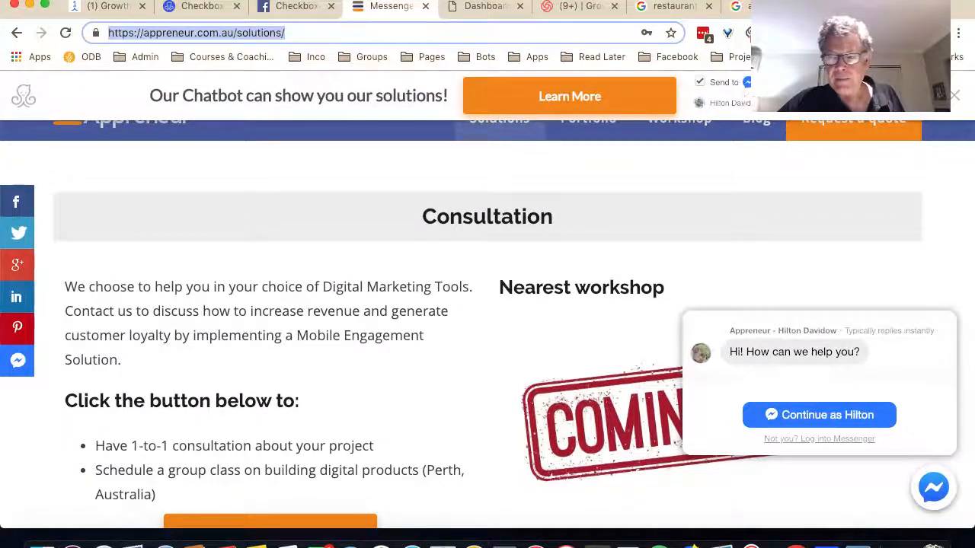
pyautogui.click(955, 96)
pyautogui.moveTo(64, 79)
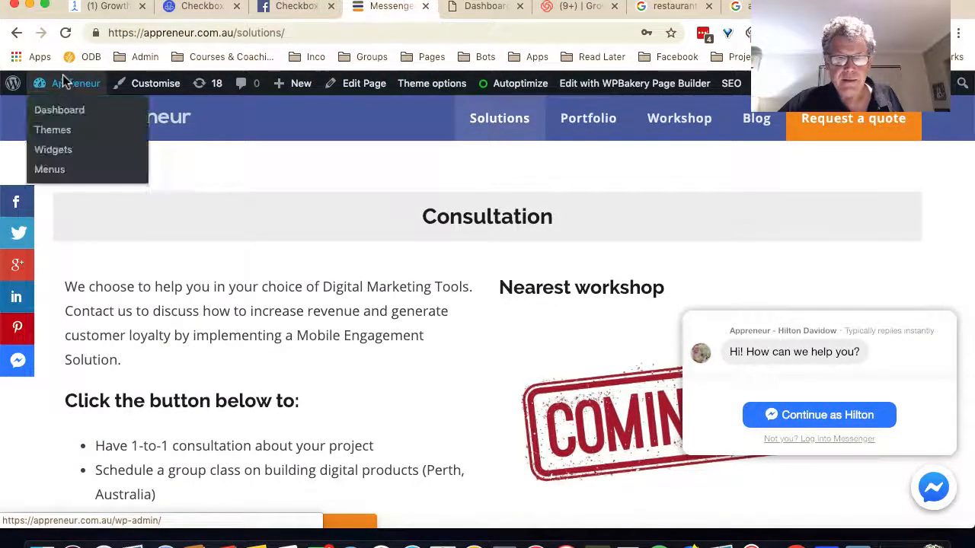
pyautogui.click(59, 113)
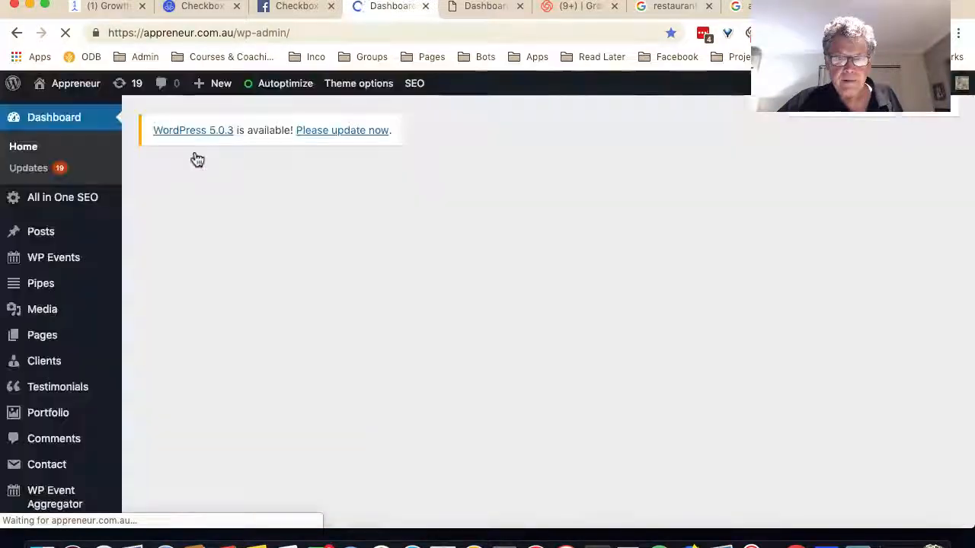
pyautogui.scroll(-3, 70, 384)
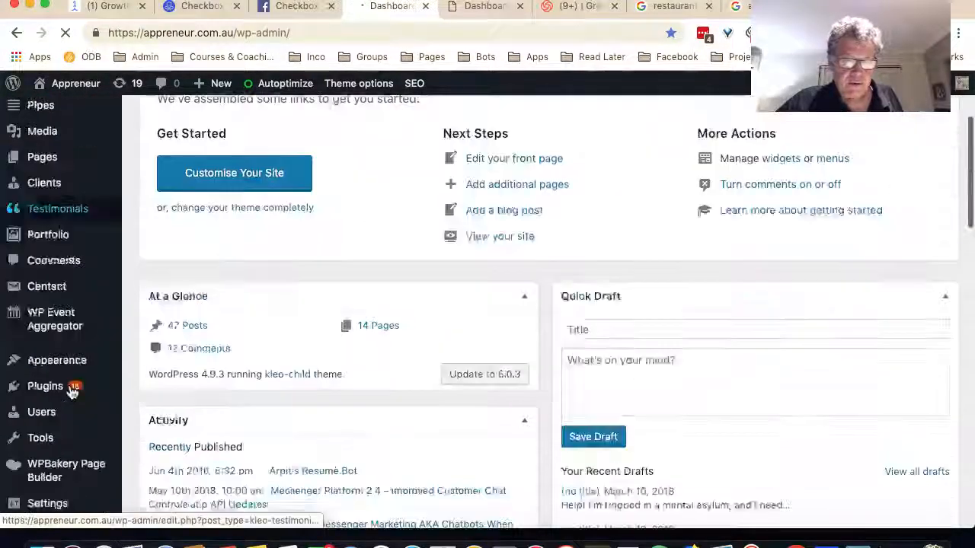
pyautogui.moveTo(53, 367)
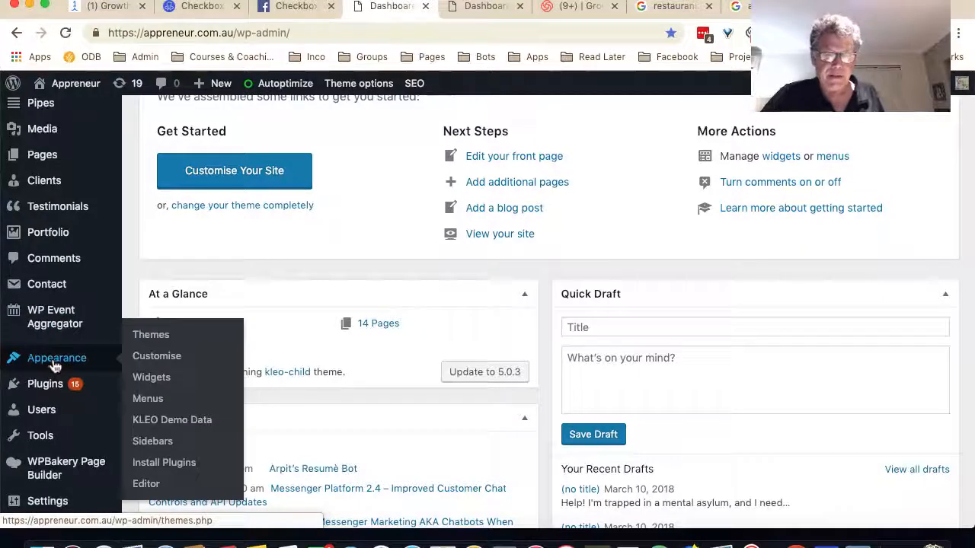
pyautogui.click(146, 484)
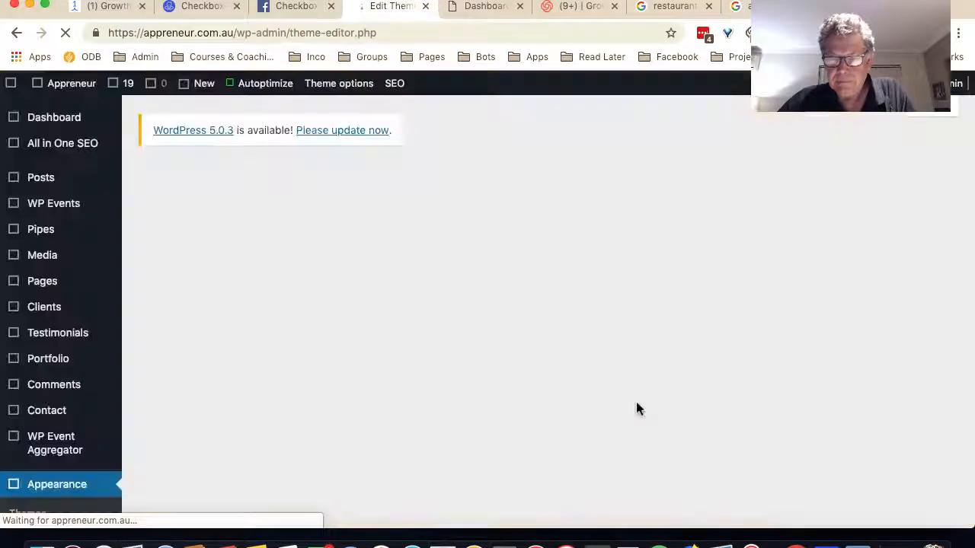
# Open the kleo-child theme's Theme Header file (header.php) and look through its head section.
pyautogui.scroll(-5, 866, 414)
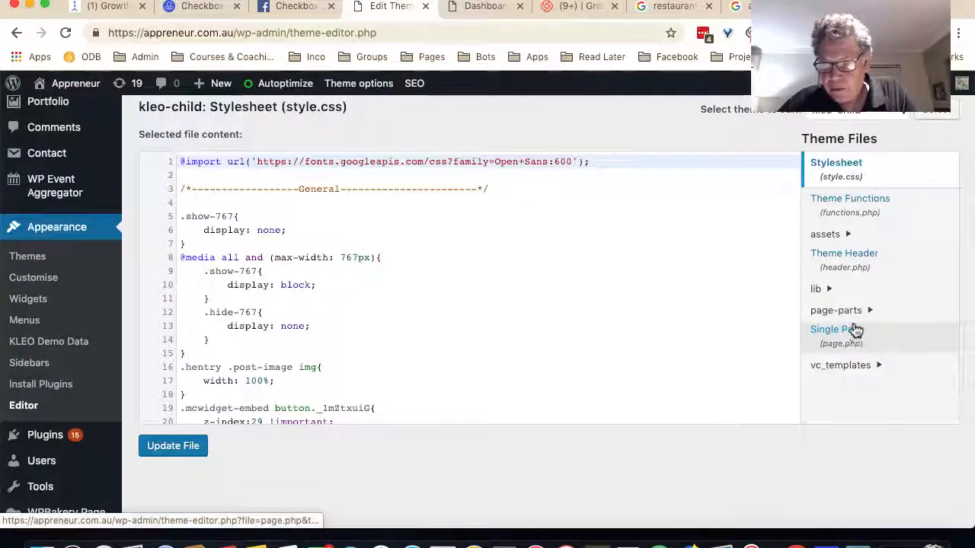
pyautogui.scroll(1, 855, 330)
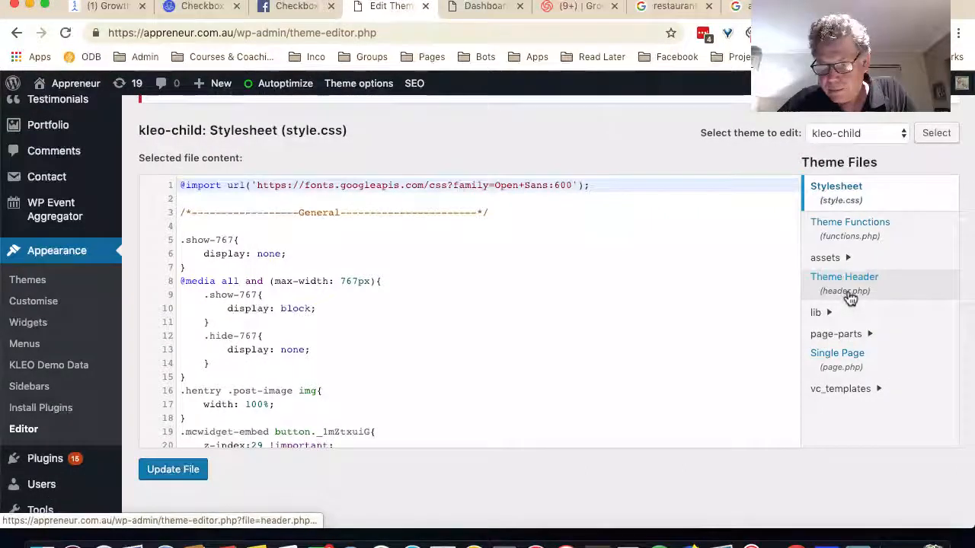
pyautogui.click(851, 296)
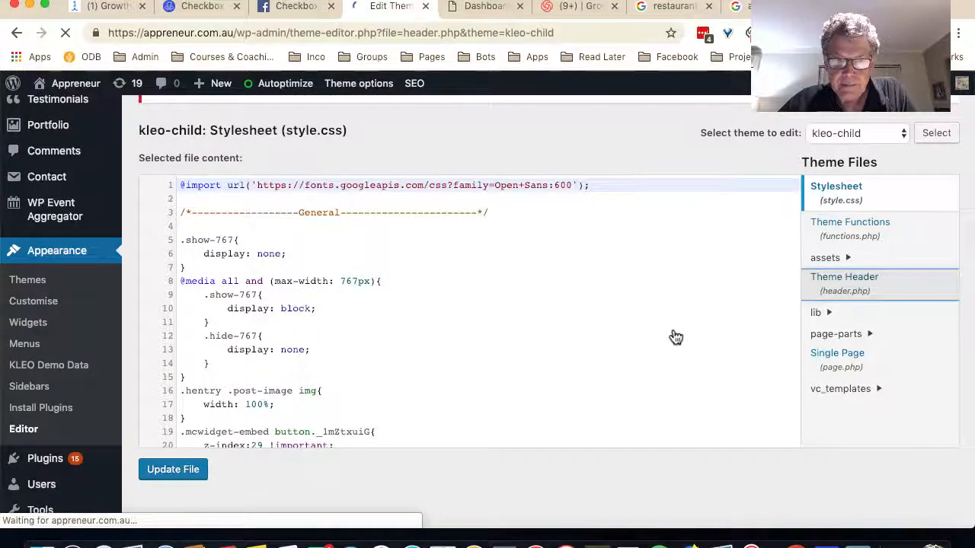
pyautogui.scroll(-5, 404, 394)
pyautogui.scroll(-3, 404, 392)
pyautogui.scroll(1, 404, 392)
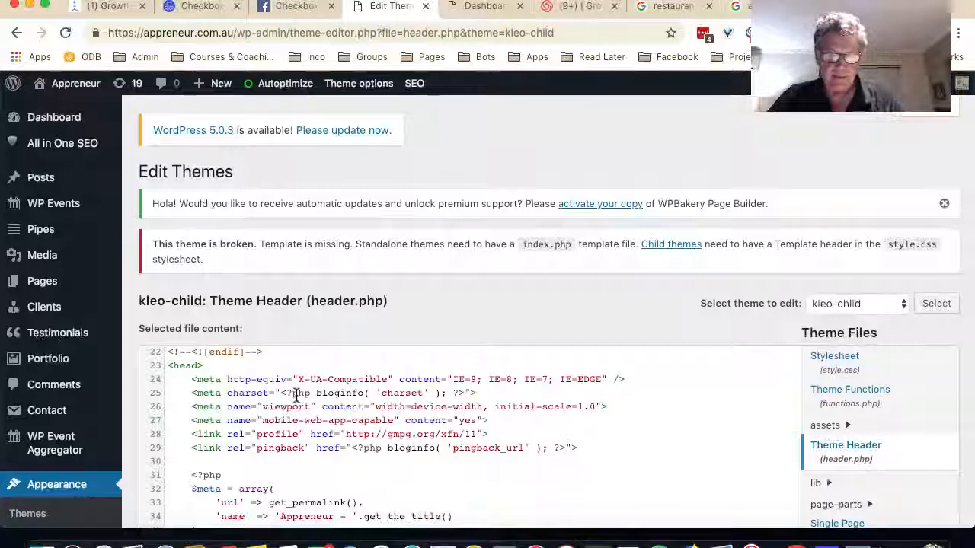
# Search header.php for "<head" and paste the copied ManyChat snippet on a new line below the opening head tag, followed by a blank line.
pyautogui.press('super+f')
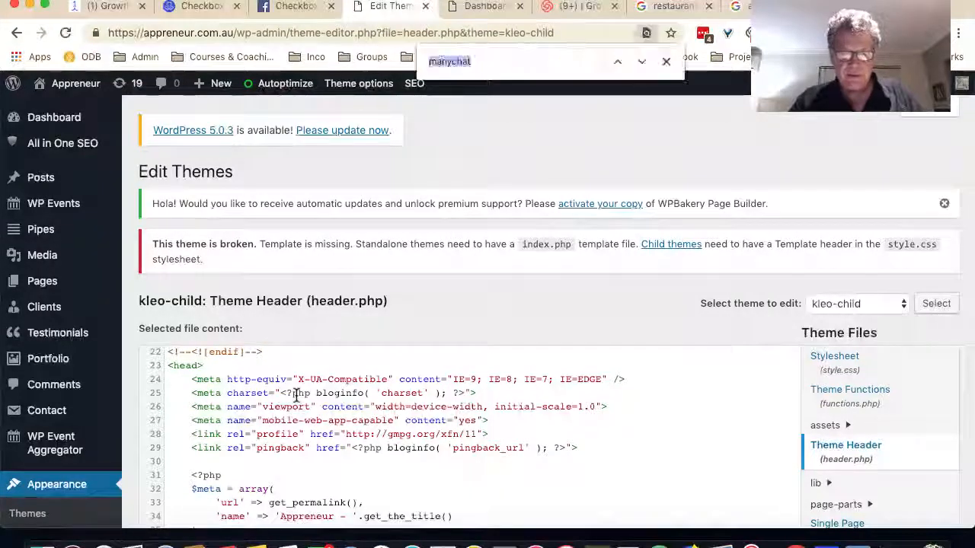
pyautogui.write('<')
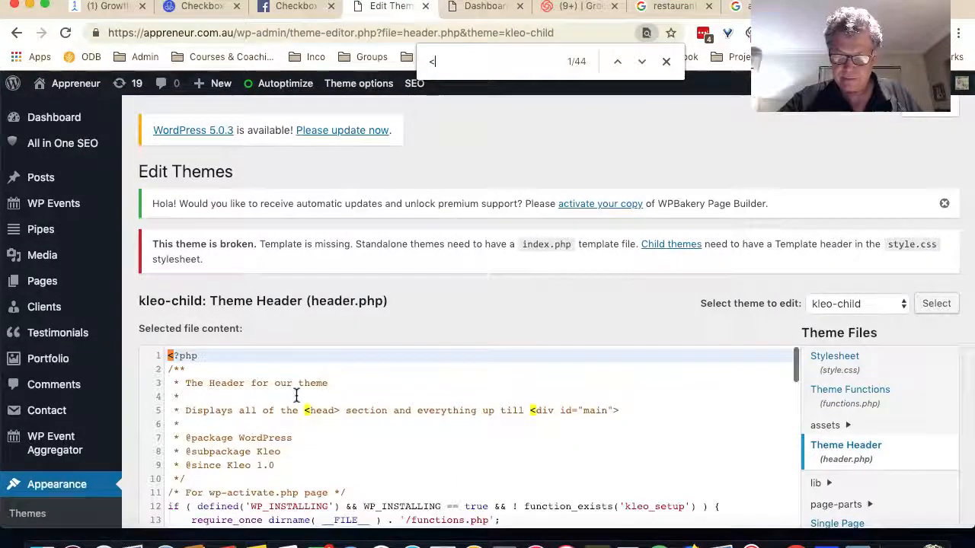
pyautogui.write('head')
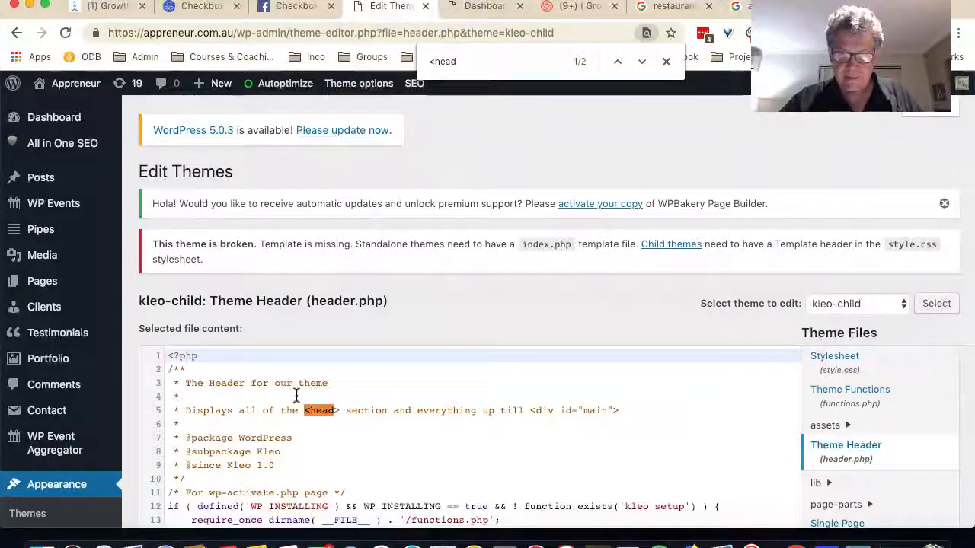
pyautogui.scroll(-5, 373, 450)
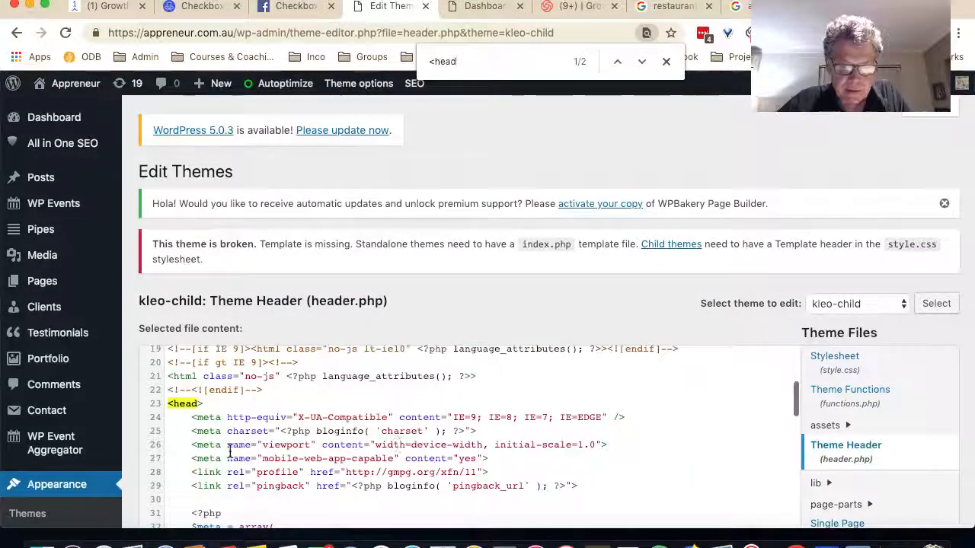
pyautogui.click(221, 409)
pyautogui.press('Return')
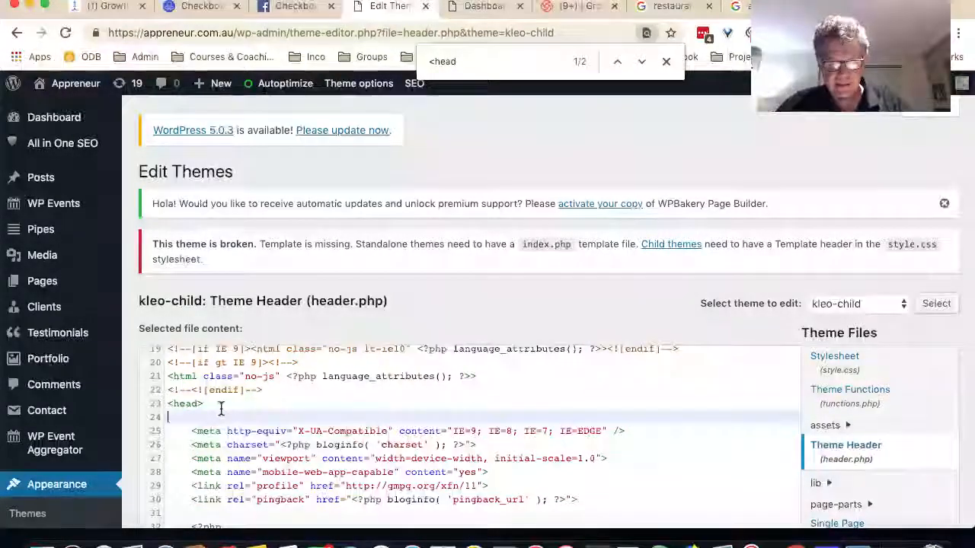
pyautogui.write('<!-- ManyChat --> <script src="//widget.manychat.com/1833472003641495.js" async="async"></script>')
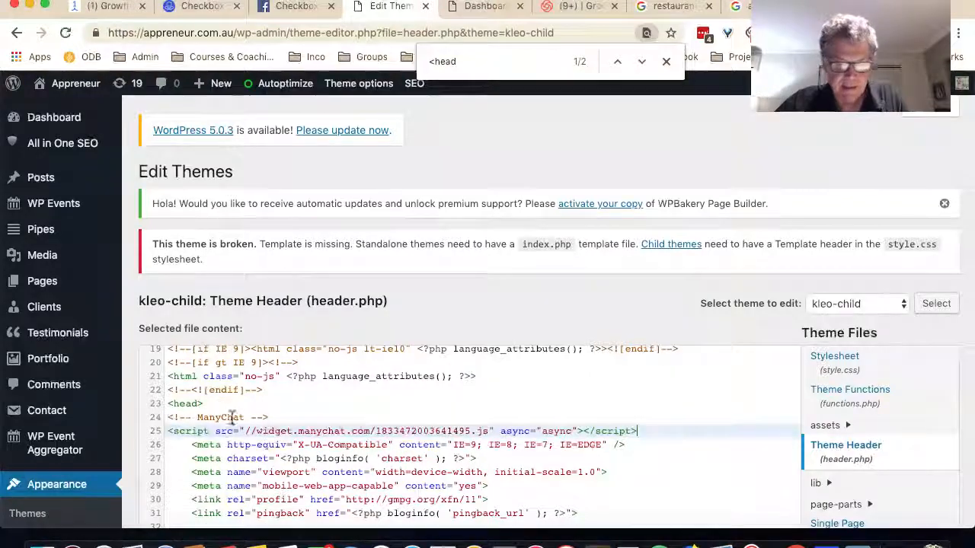
pyautogui.scroll(-1, 321, 427)
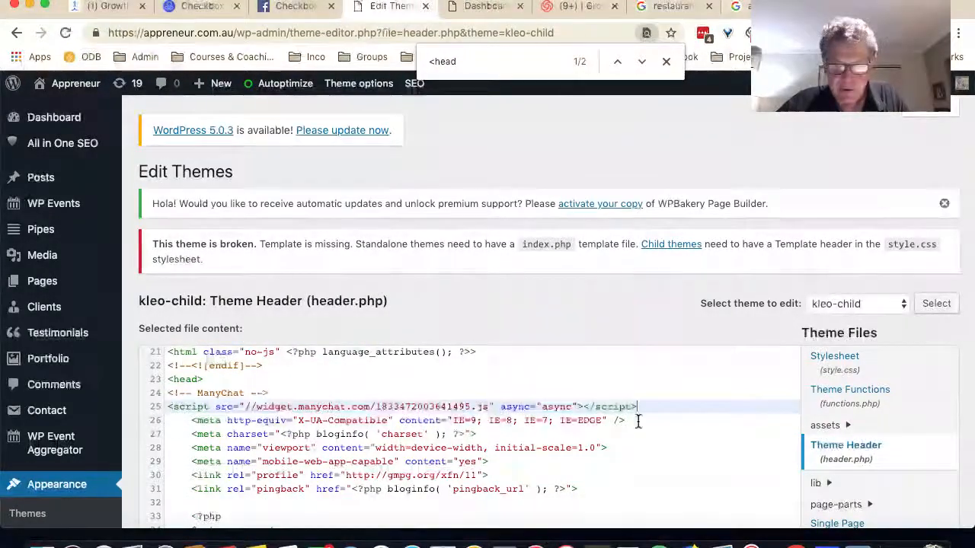
pyautogui.press('Return')
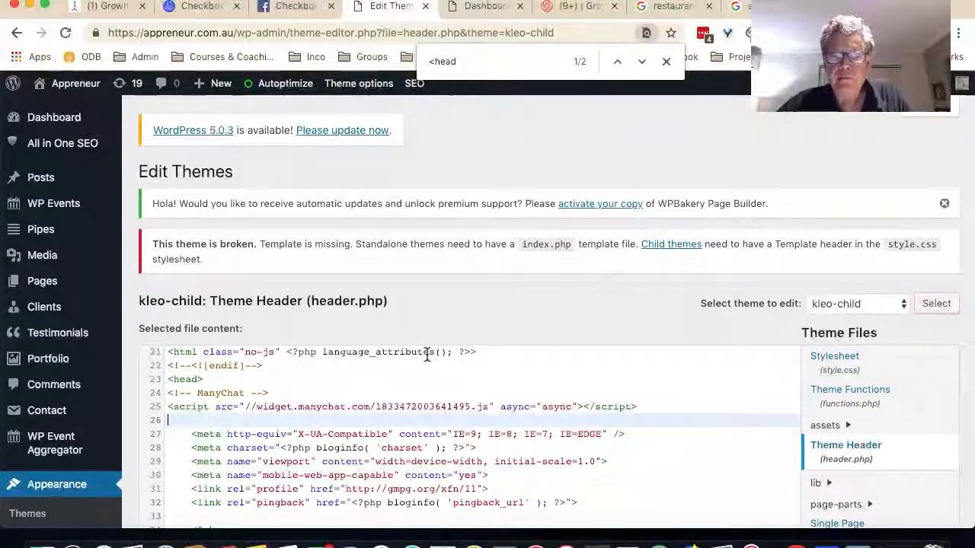
pyautogui.scroll(3, 429, 352)
pyautogui.scroll(-3, 429, 353)
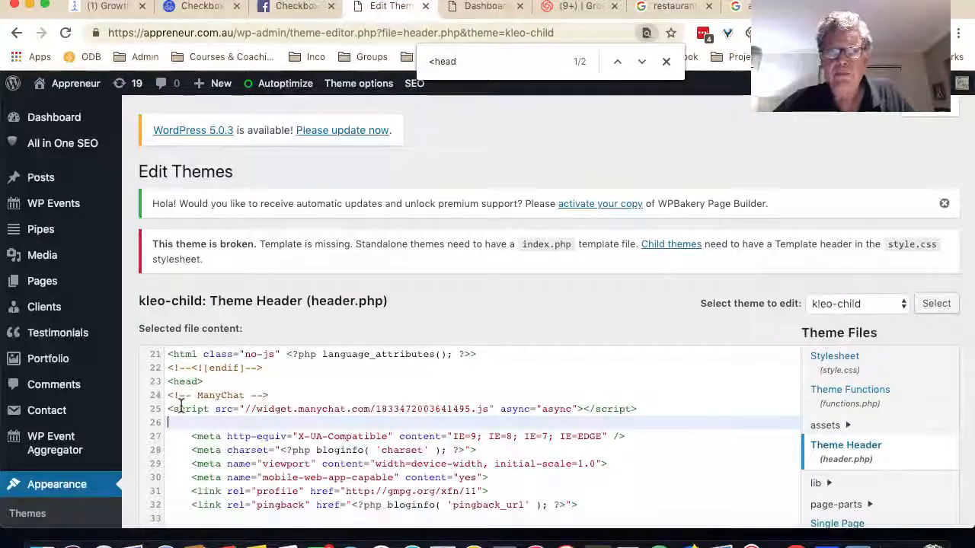
pyautogui.scroll(-2, 259, 404)
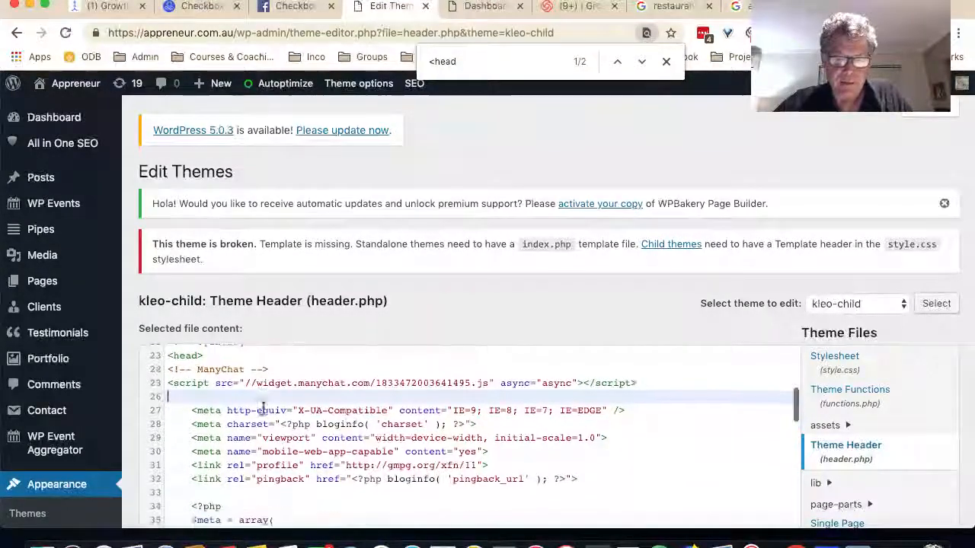
pyautogui.scroll(2, 262, 409)
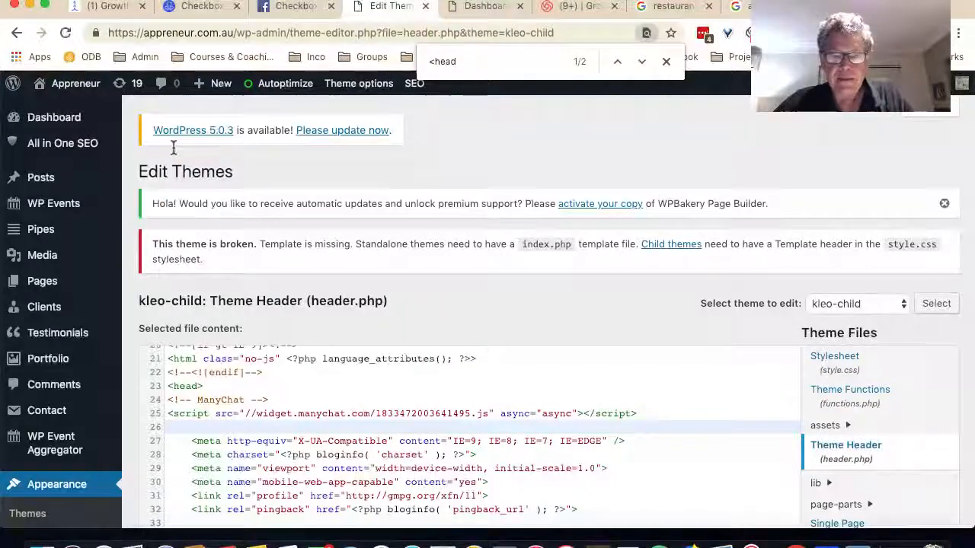
# Switch back to ManyChat, close the website setup dialog and look over the modal's visibility settings.
pyautogui.click(113, 7)
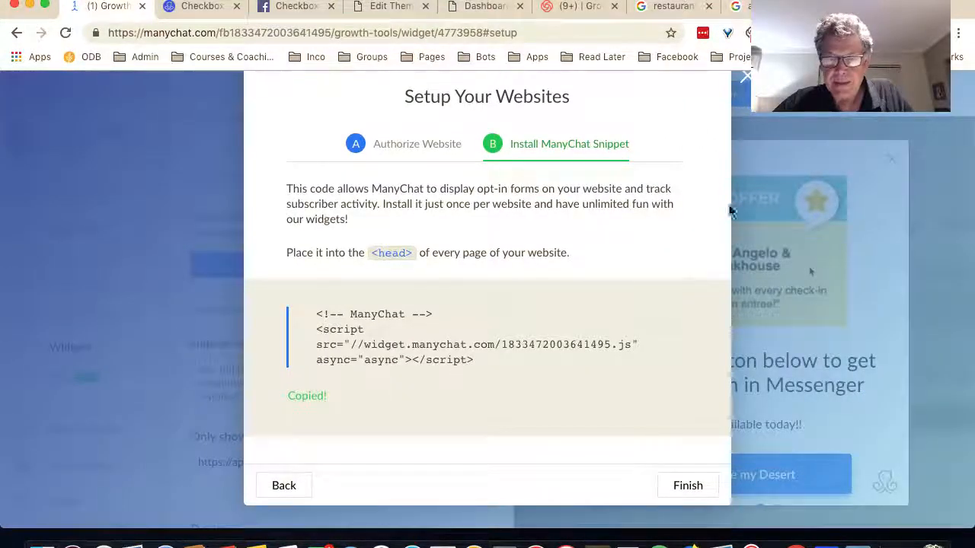
pyautogui.click(745, 113)
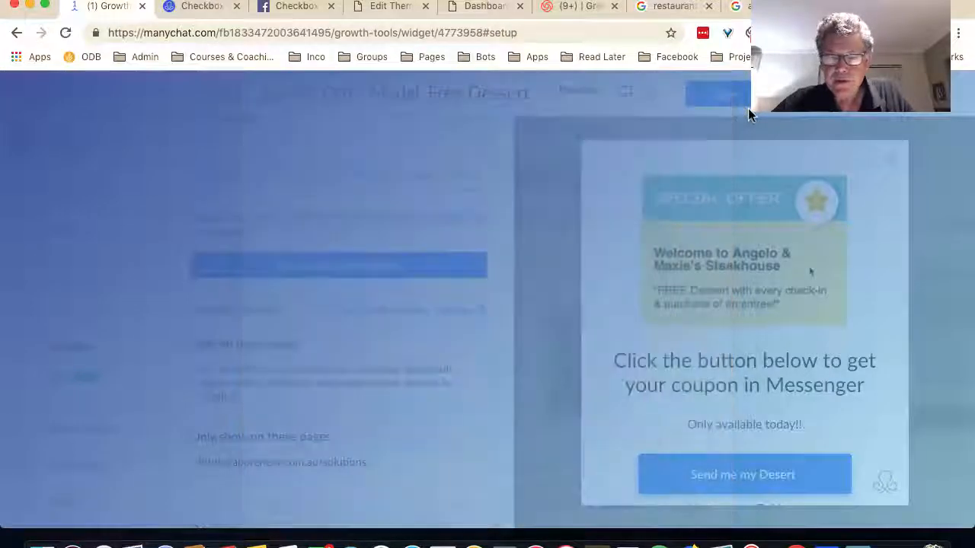
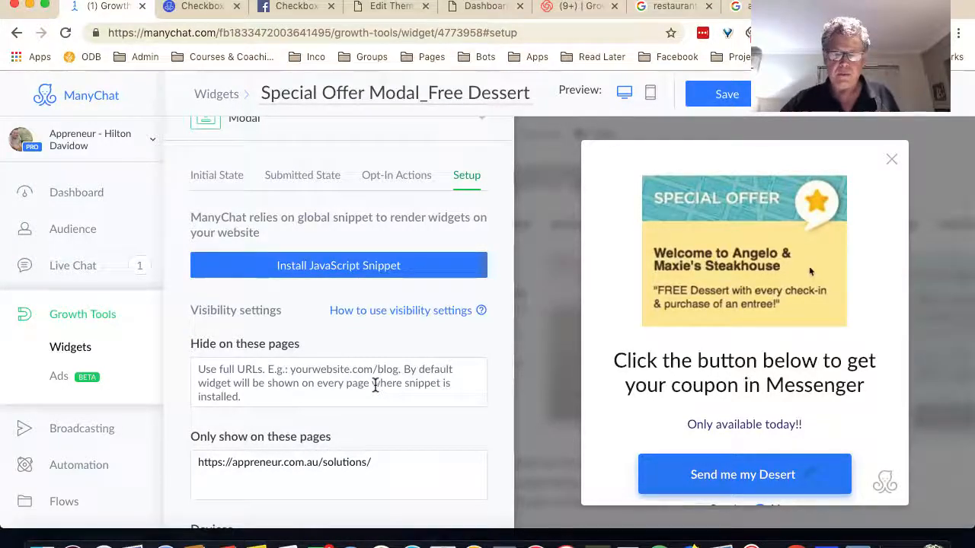
pyautogui.scroll(-1, 371, 384)
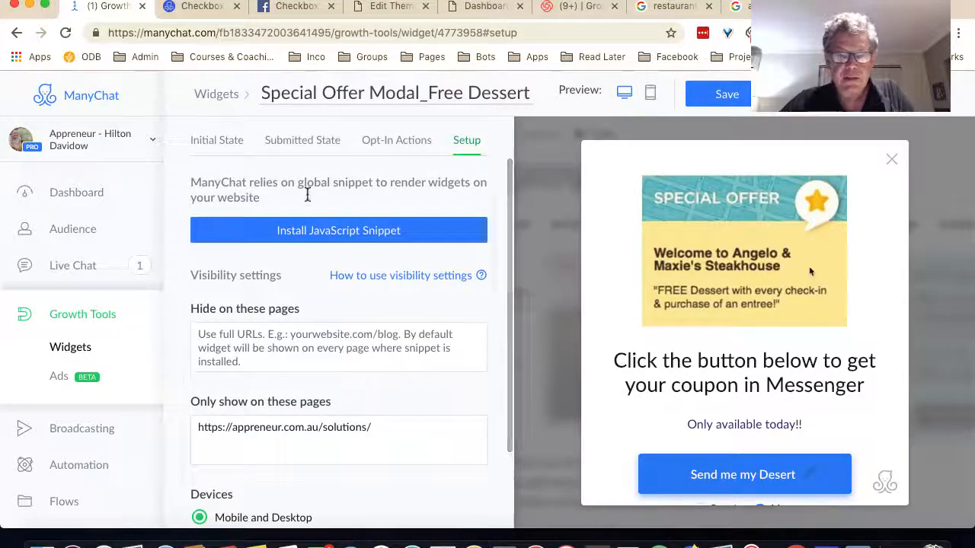
# Return to the WordPress theme editor, leave it for the dashboard without saving header.php, and visit the live Appreneur site.
pyautogui.click(379, 7)
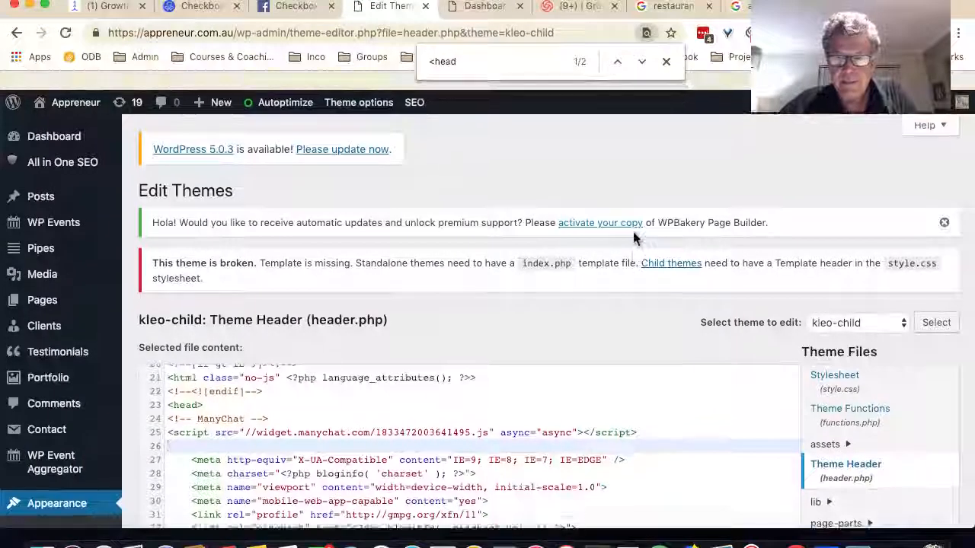
pyautogui.scroll(-5, 633, 232)
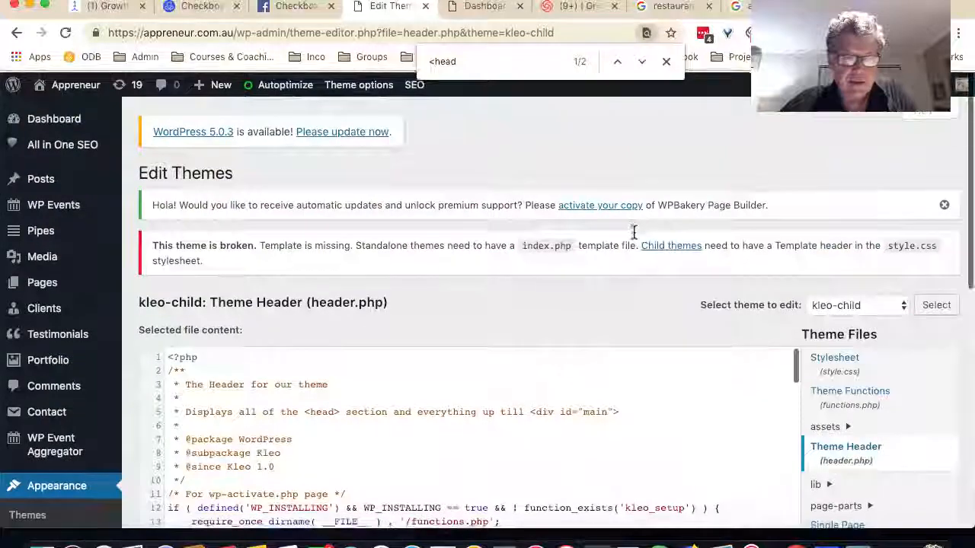
pyautogui.scroll(-6, 277, 303)
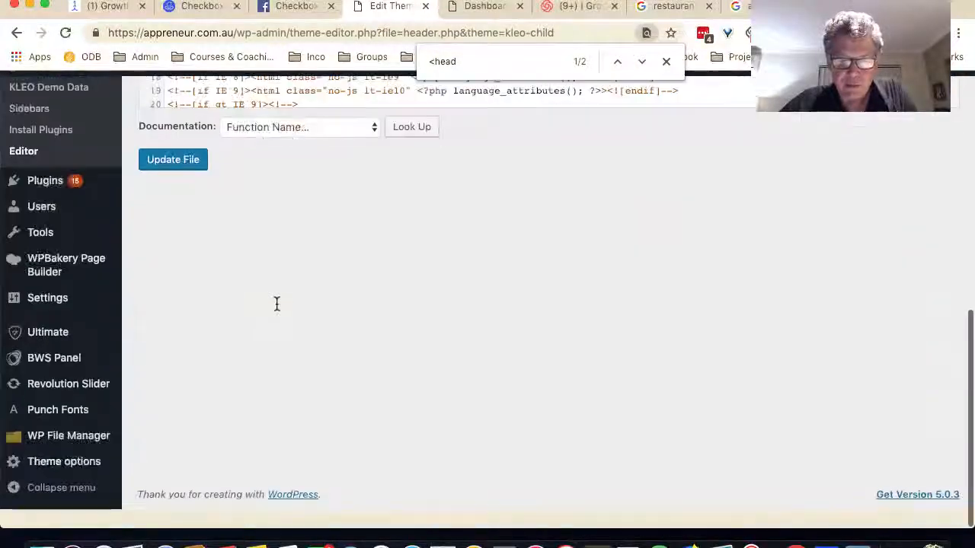
pyautogui.scroll(6, 276, 303)
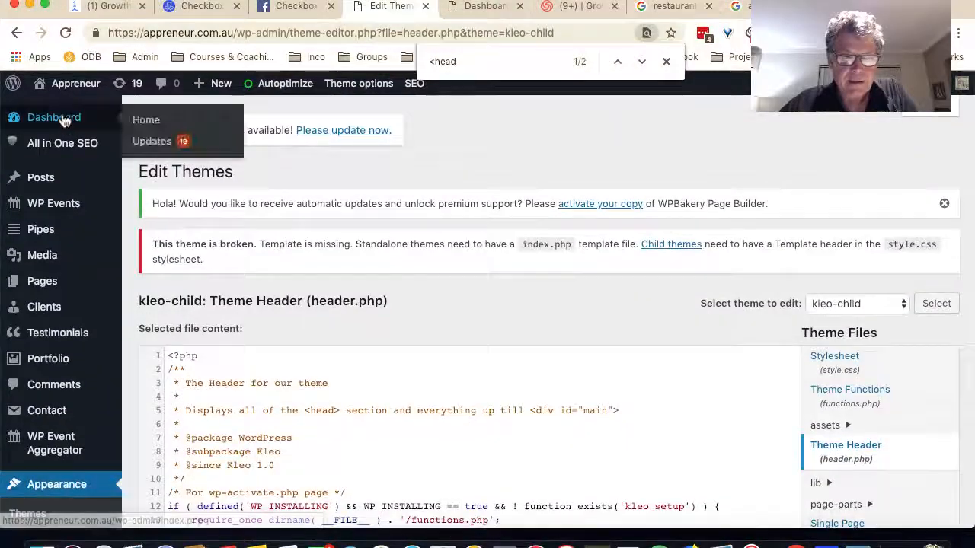
pyautogui.click(62, 114)
pyautogui.click(599, 191)
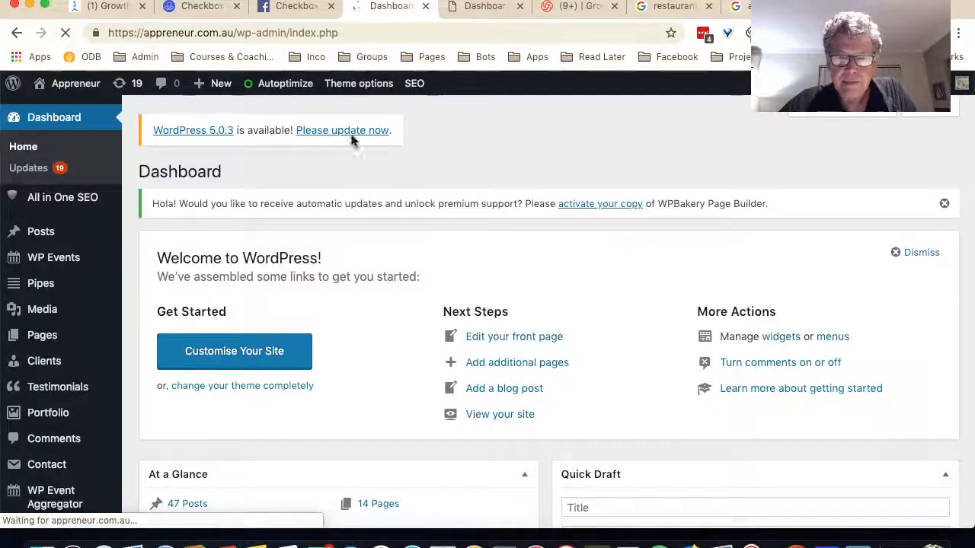
pyautogui.moveTo(70, 85)
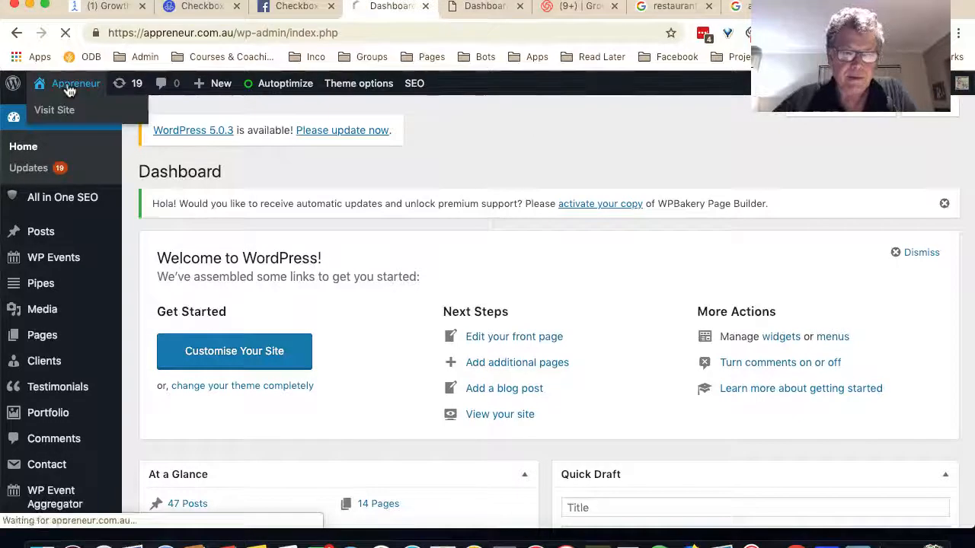
pyautogui.click(55, 111)
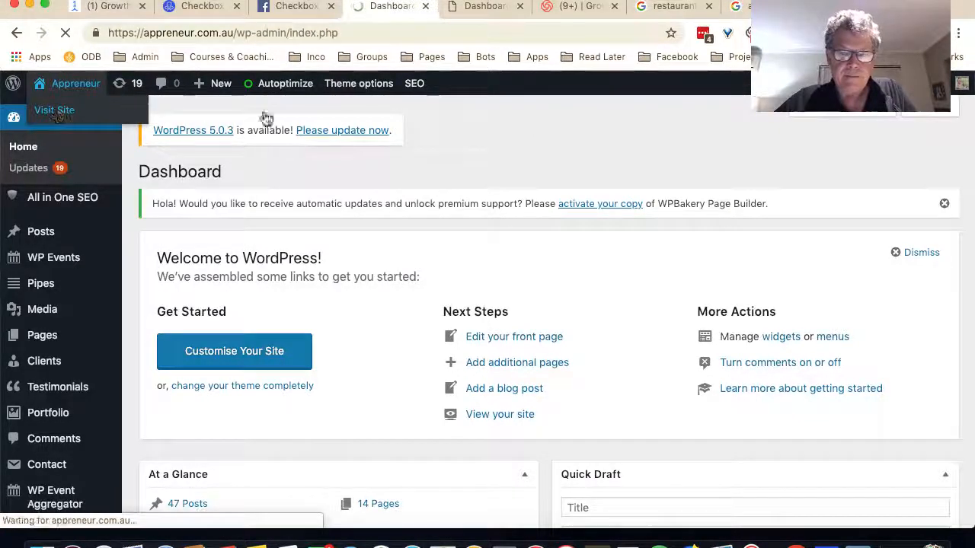
# Switch to ManyChat, save the modal and try to run the widget check, dismissing the resulting notice.
pyautogui.click(109, 6)
pyautogui.scroll(-3, 485, 366)
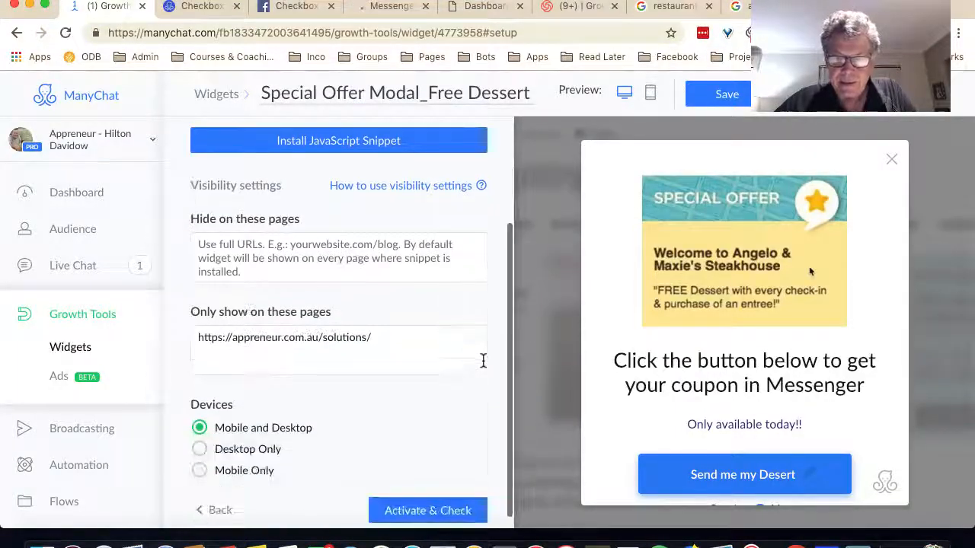
pyautogui.click(728, 96)
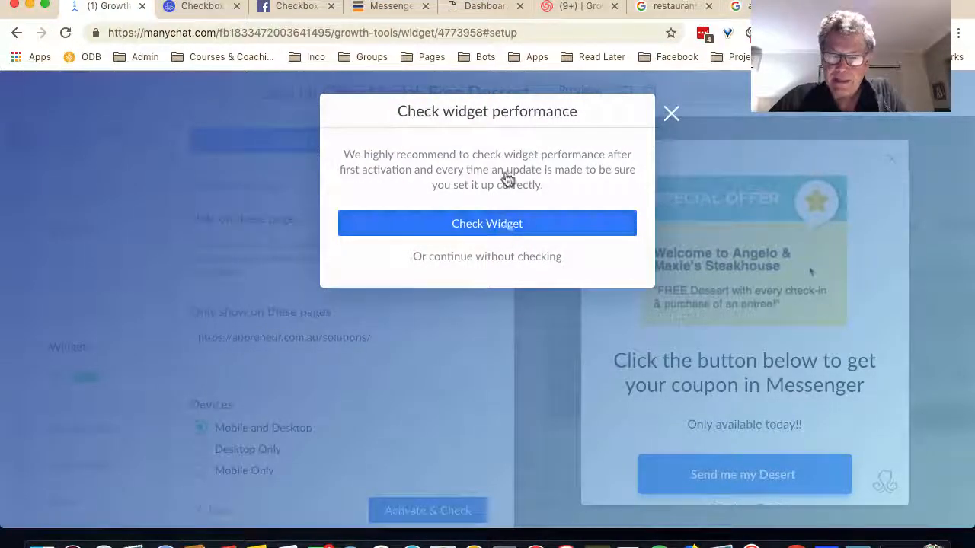
pyautogui.click(501, 230)
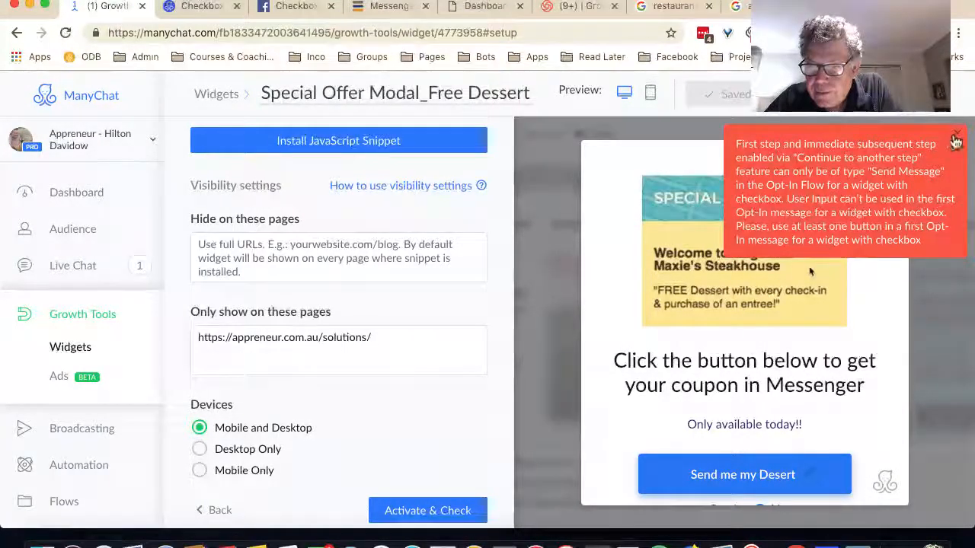
pyautogui.click(957, 143)
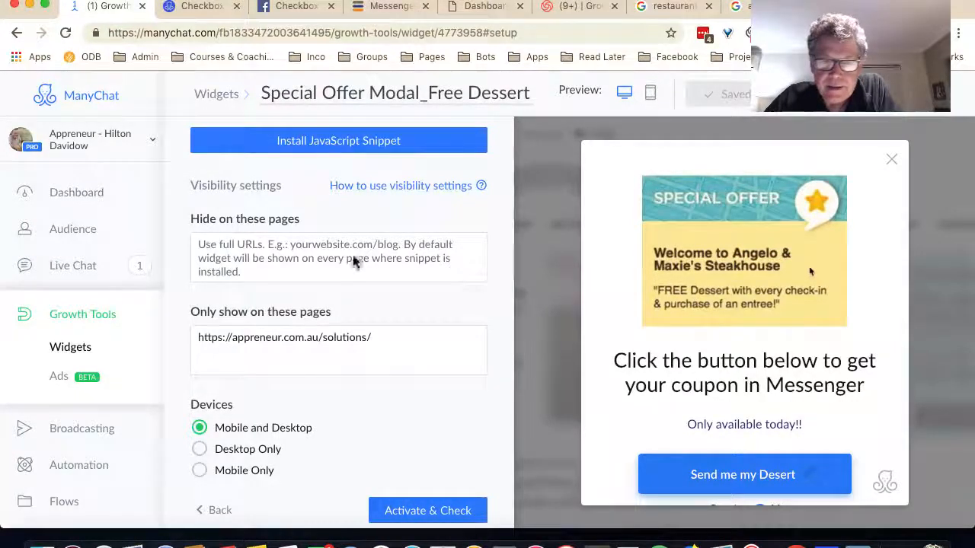
# Open the opt-in message from the modal's opt-in actions for editing in the flow builder.
pyautogui.scroll(3, 353, 262)
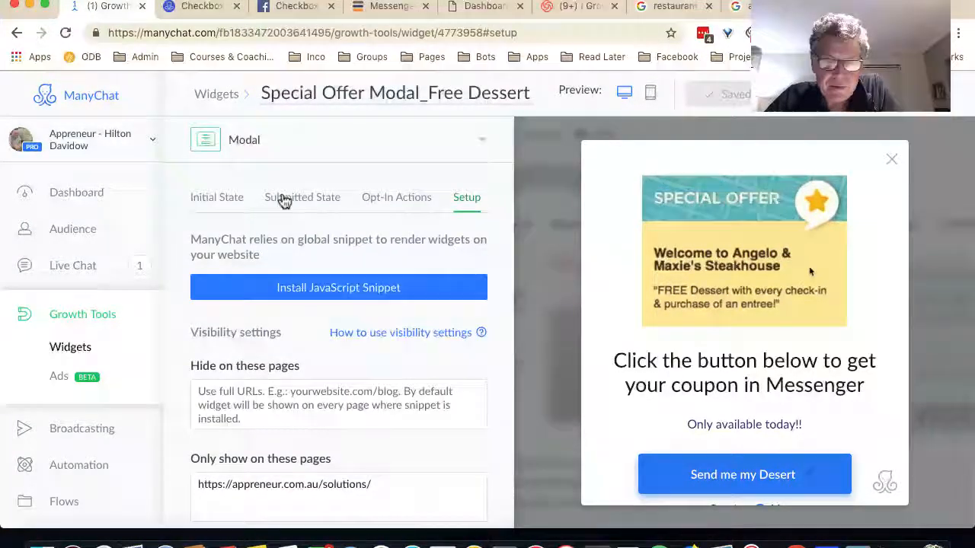
pyautogui.click(383, 201)
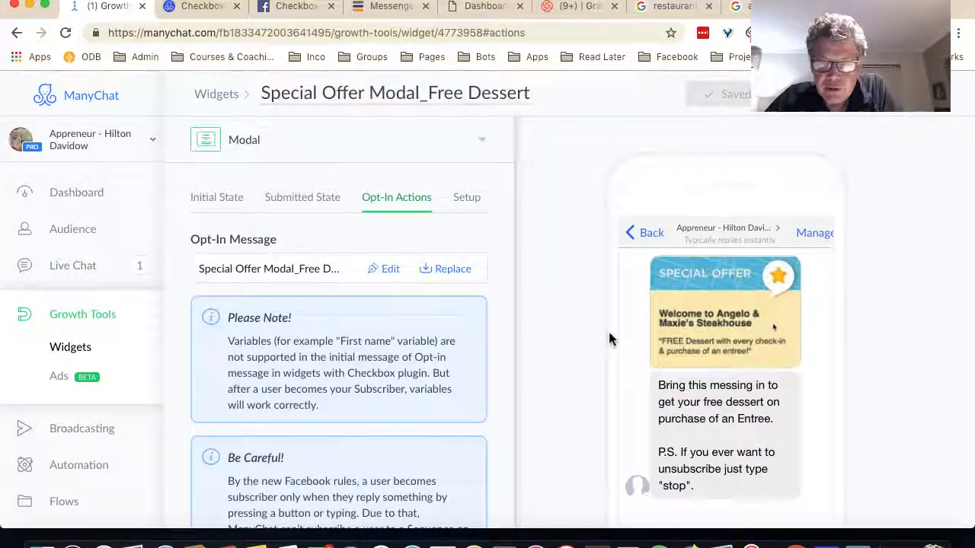
pyautogui.scroll(-2, 609, 334)
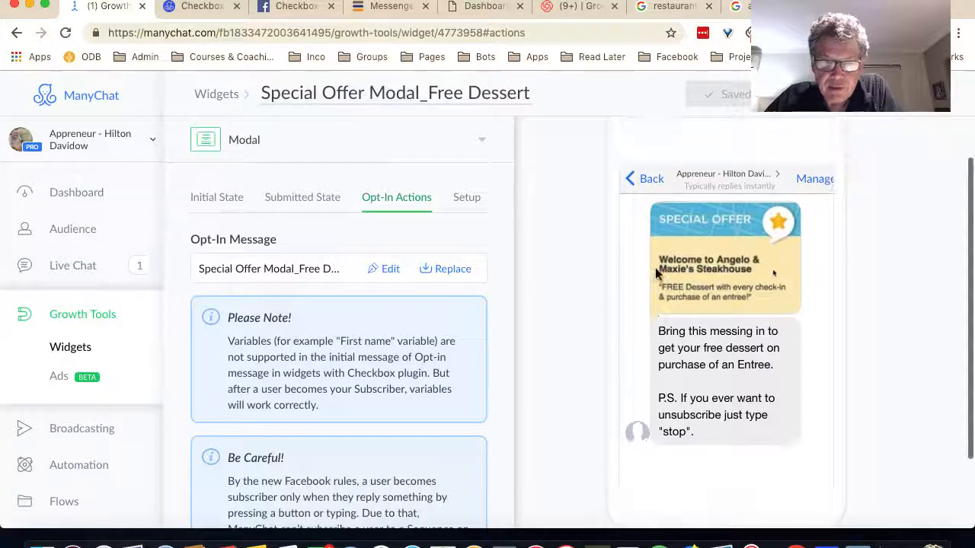
pyautogui.click(383, 269)
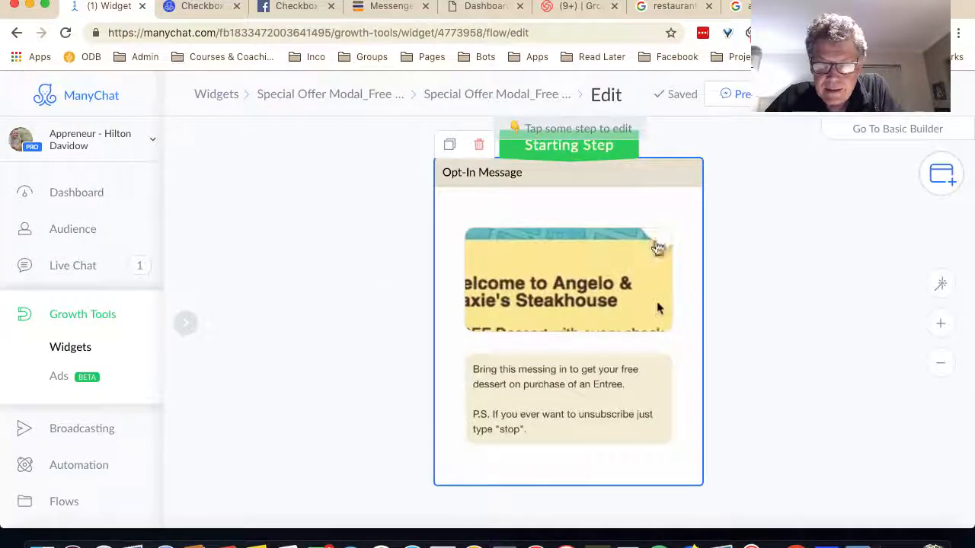
pyautogui.scroll(2, 664, 291)
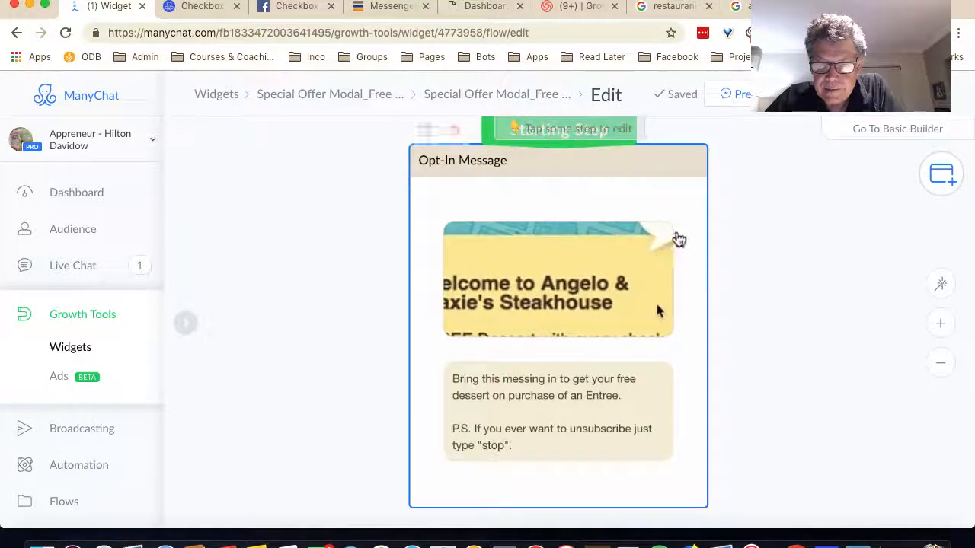
pyautogui.scroll(-3, 677, 238)
# Delete the special offer image from the Opt-In Message starting step and look through its remaining content options.
pyautogui.click(627, 274)
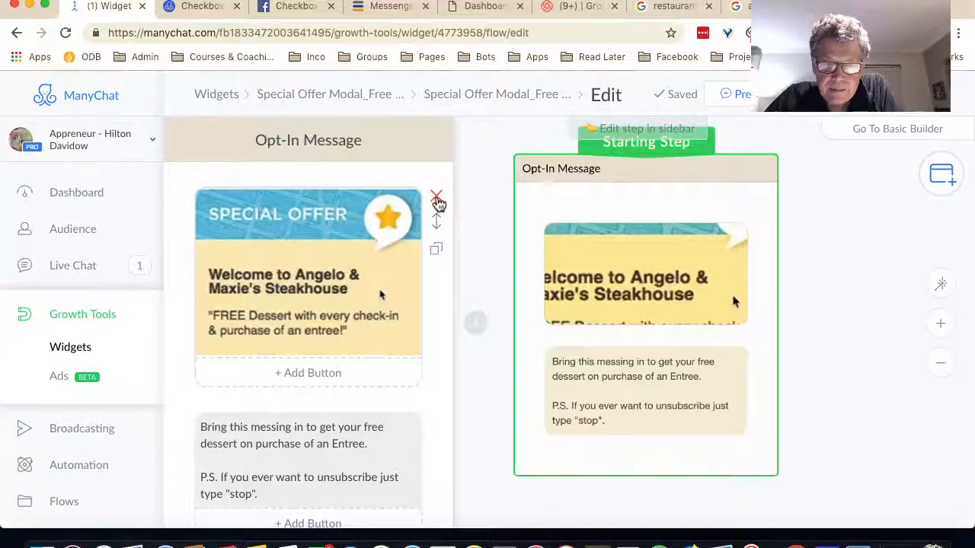
pyautogui.click(437, 200)
pyautogui.click(613, 189)
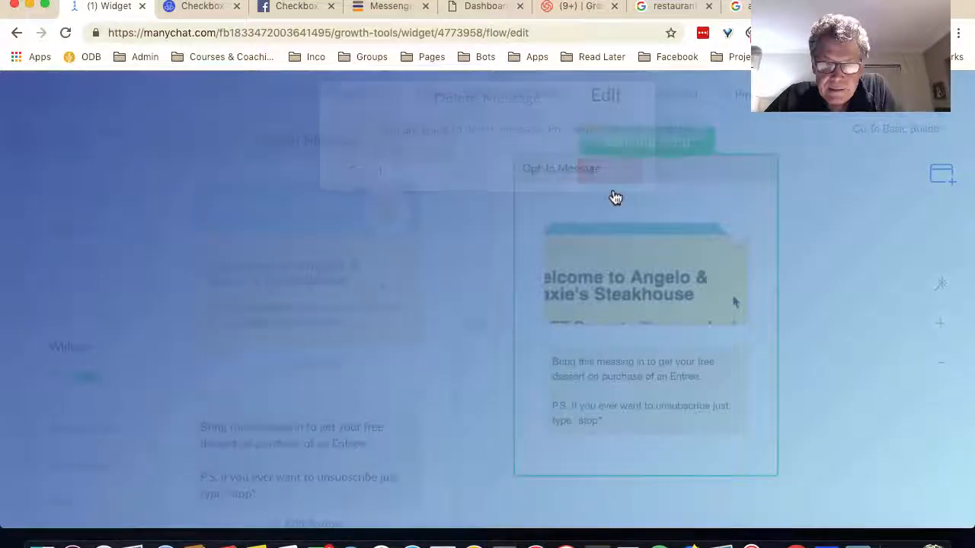
pyautogui.scroll(-3, 406, 366)
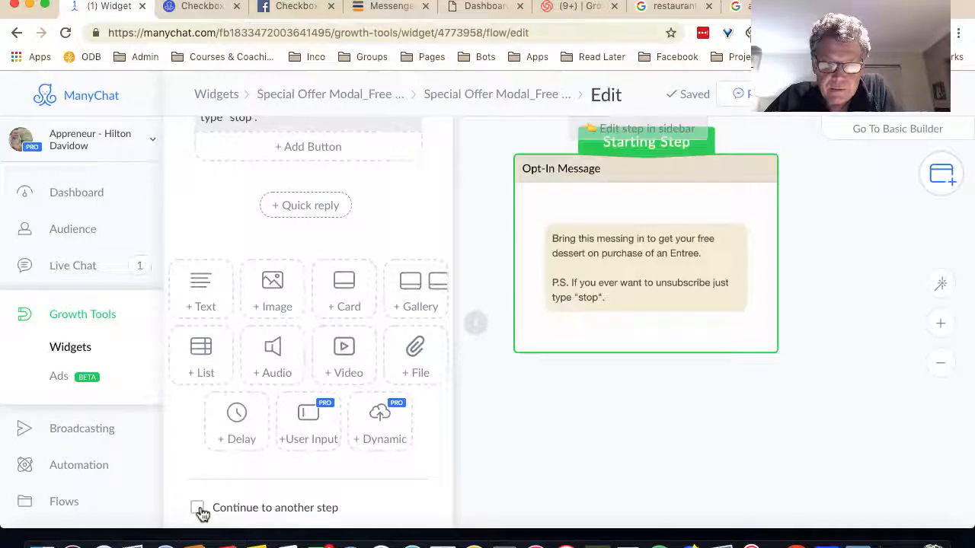
pyautogui.scroll(3, 244, 442)
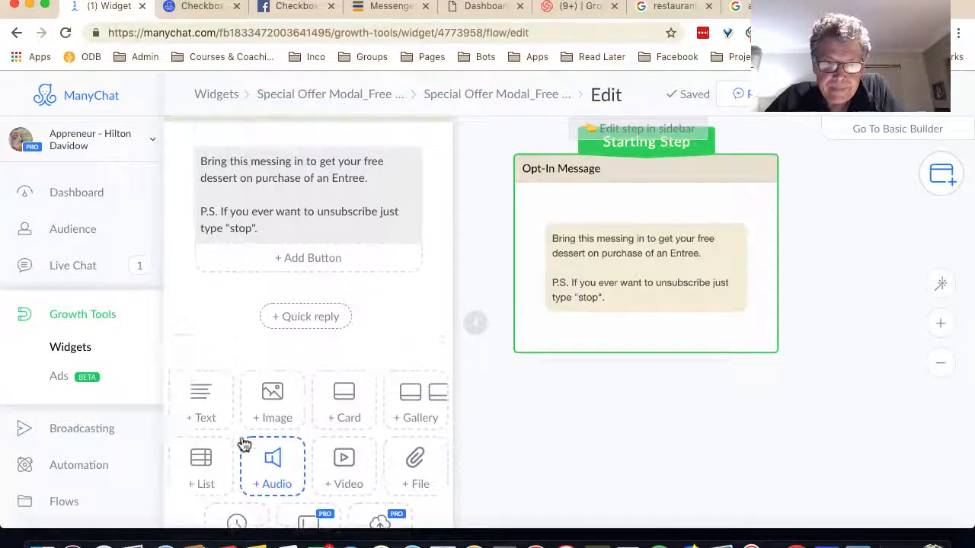
# Add a button titled "Get Coupon" beneath the text of the Opt-In Message step.
pyautogui.scroll(-1, 285, 342)
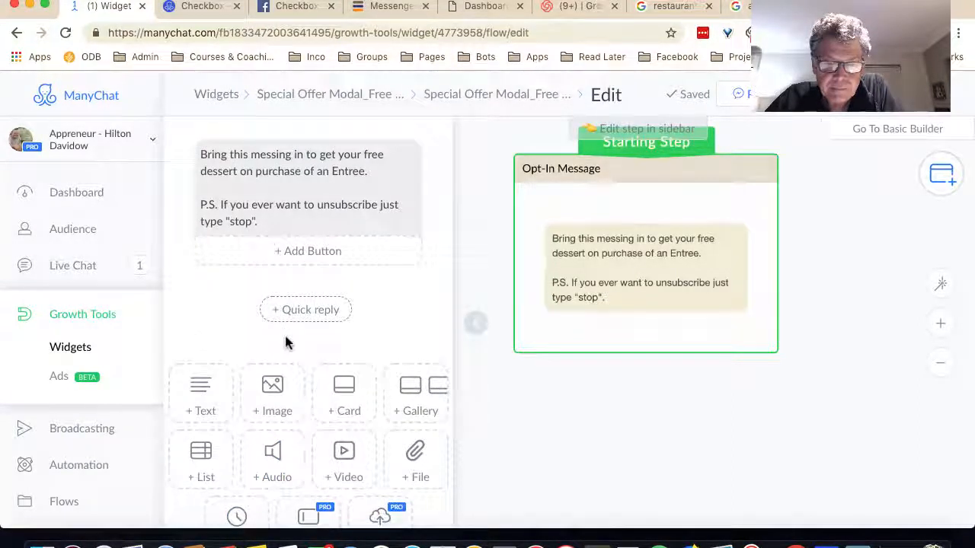
pyautogui.click(297, 251)
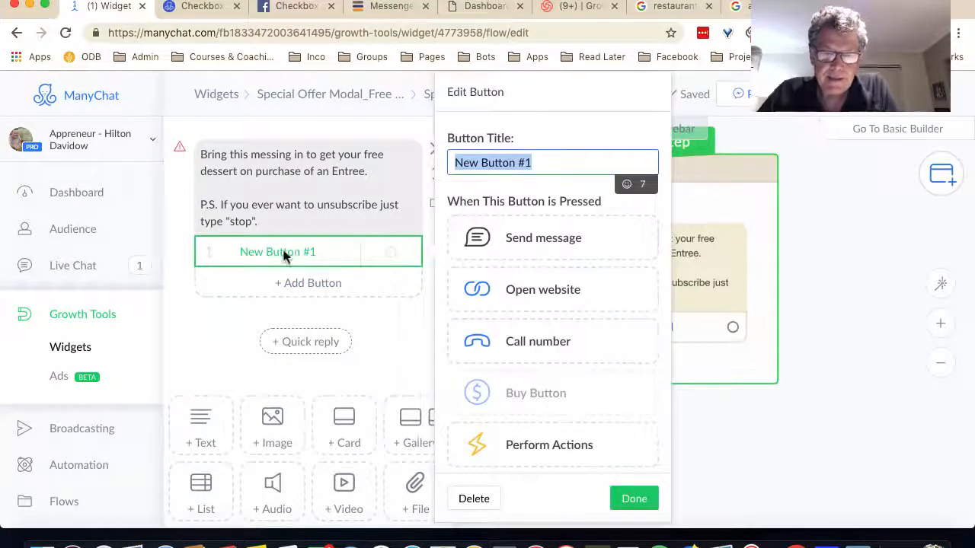
pyautogui.click(537, 162)
pyautogui.moveTo(542, 162); pyautogui.dragTo(454, 162)
pyautogui.write('Get Coup')
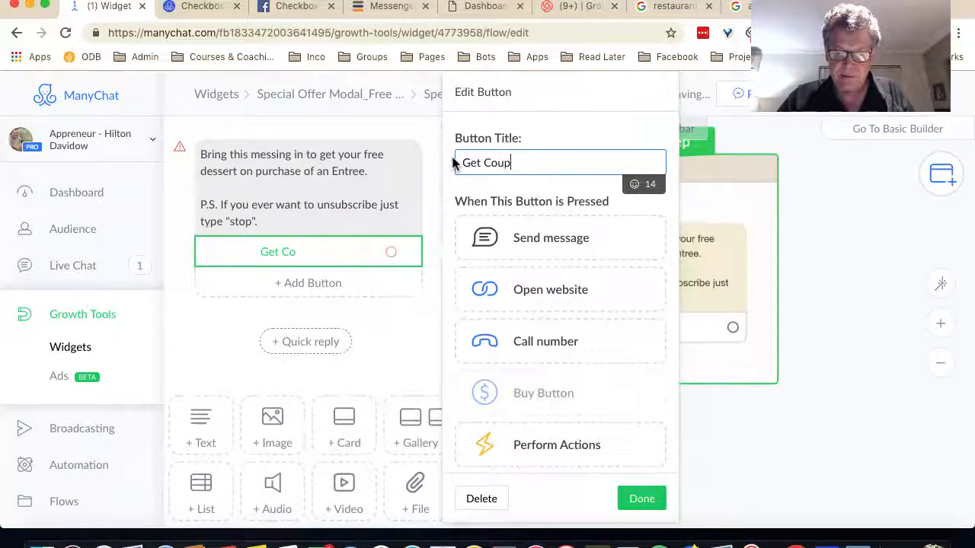
pyautogui.write('on')
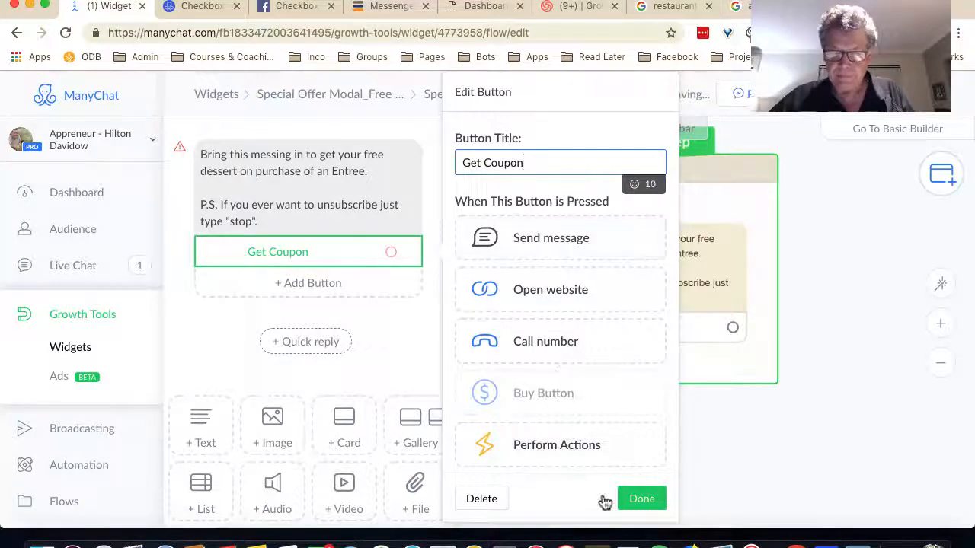
pyautogui.click(638, 499)
# Link the Get Coupon button to a new Send Message step placed below the Opt-In Message.
pyautogui.moveTo(731, 329); pyautogui.dragTo(574, 427)
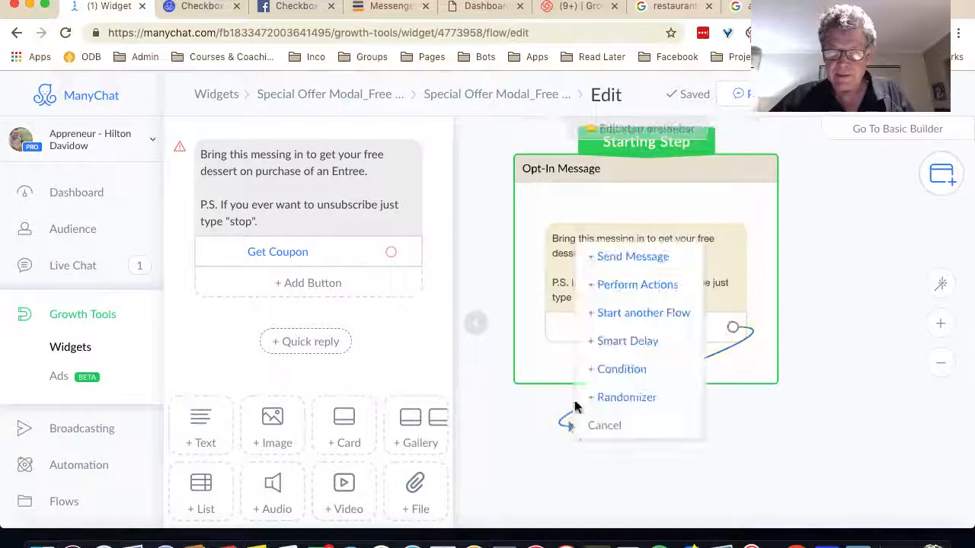
pyautogui.click(620, 264)
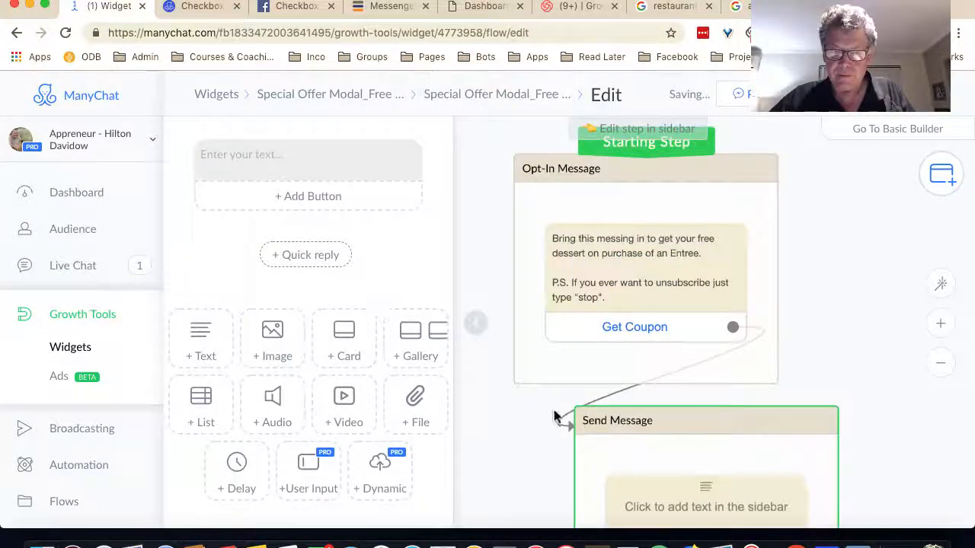
pyautogui.click(645, 472)
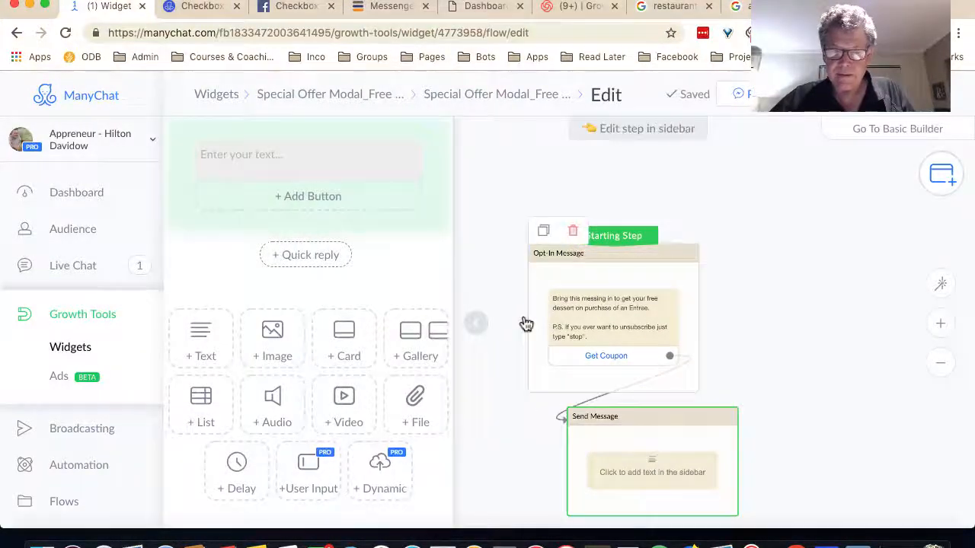
# Add an image block to the Send Message step, upload the "Maxies's Steakhouse" picture and shift the step slightly on the canvas.
pyautogui.click(313, 157)
pyautogui.click(273, 337)
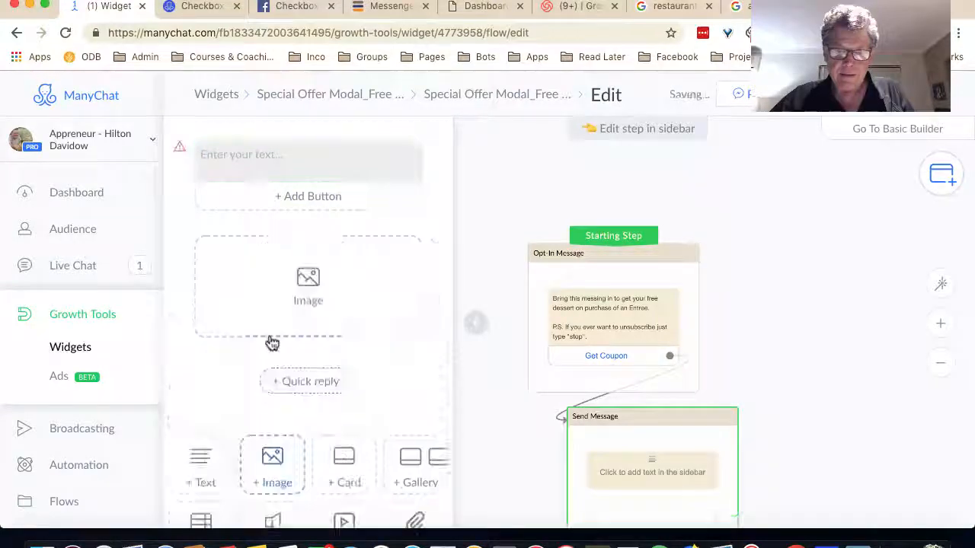
pyautogui.click(296, 298)
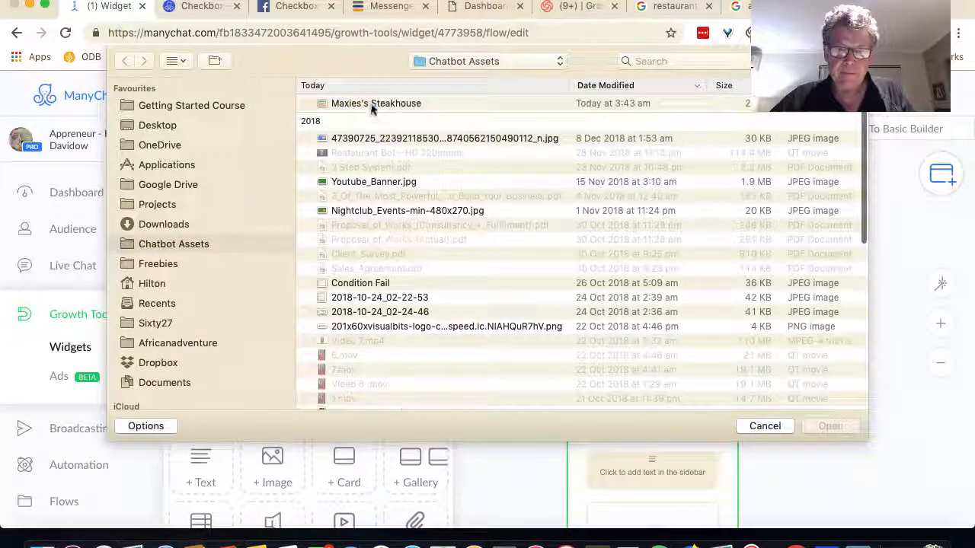
pyautogui.click(372, 105)
pyautogui.click(826, 431)
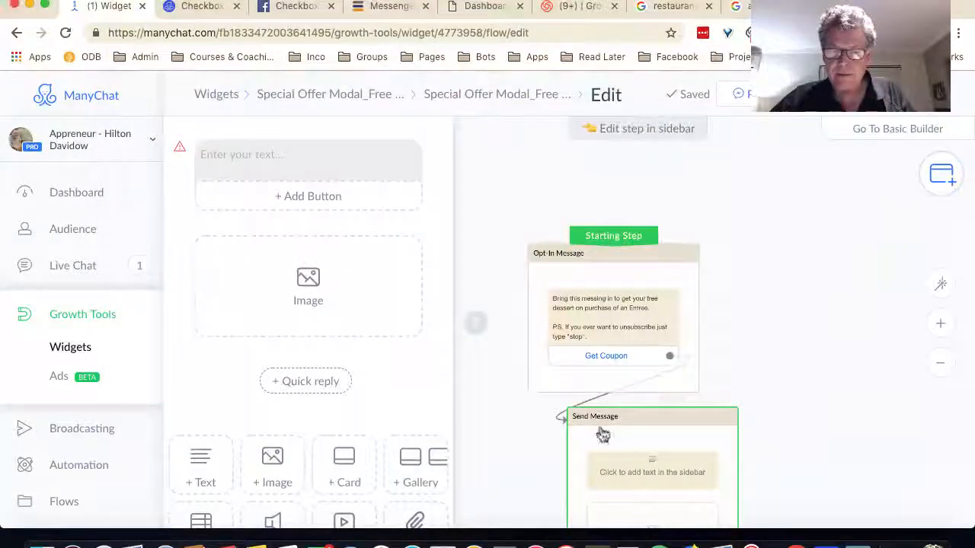
pyautogui.moveTo(664, 432); pyautogui.dragTo(633, 428)
# Delete the empty text block above the image in the Send Message step.
pyautogui.scroll(2, 409, 133)
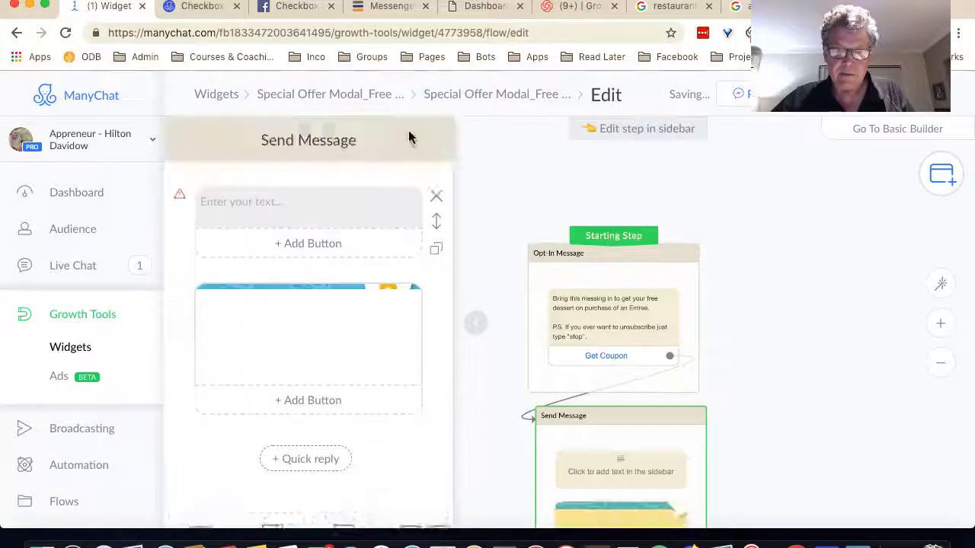
pyautogui.click(436, 197)
pyautogui.scroll(-2, 752, 391)
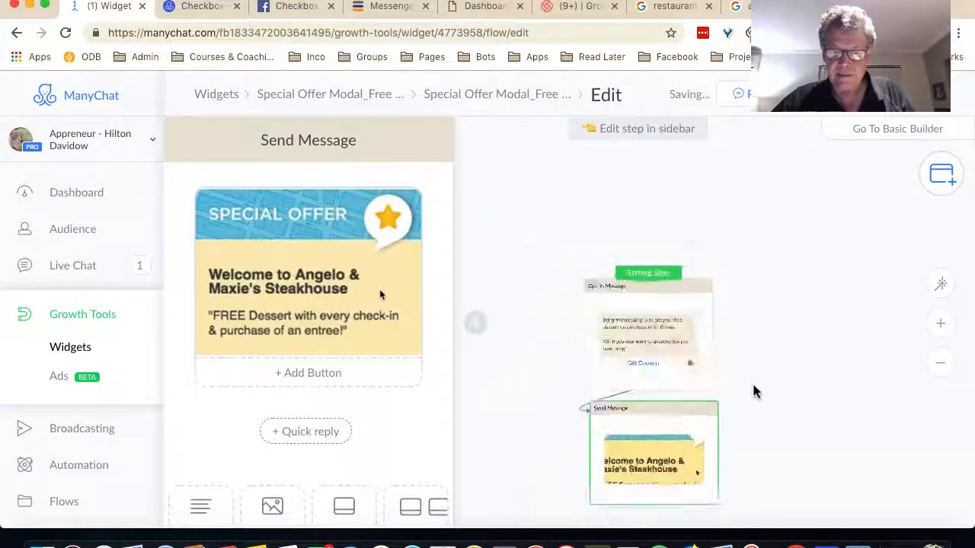
pyautogui.moveTo(752, 391); pyautogui.dragTo(750, 305)
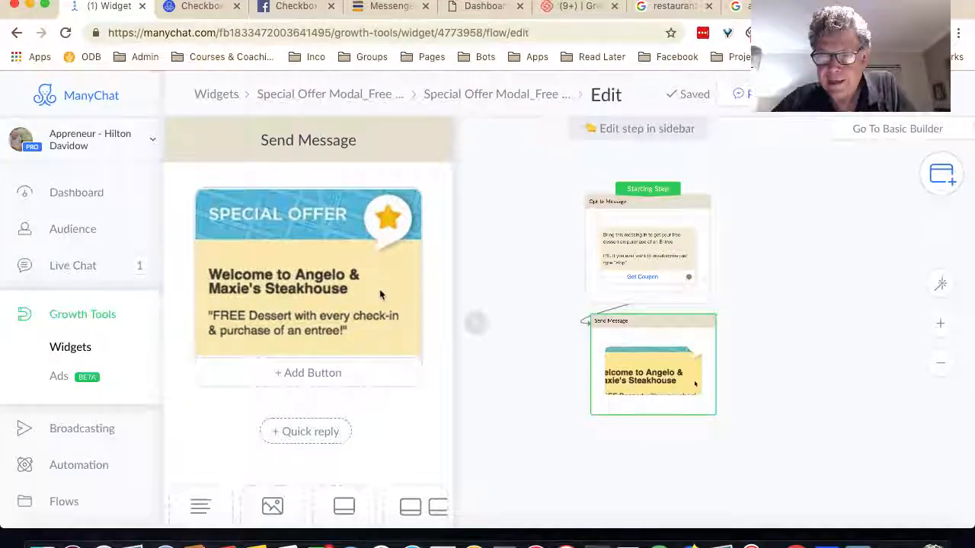
# Publish the opt-in message flow and leave the editor for its published version.
pyautogui.click(844, 94)
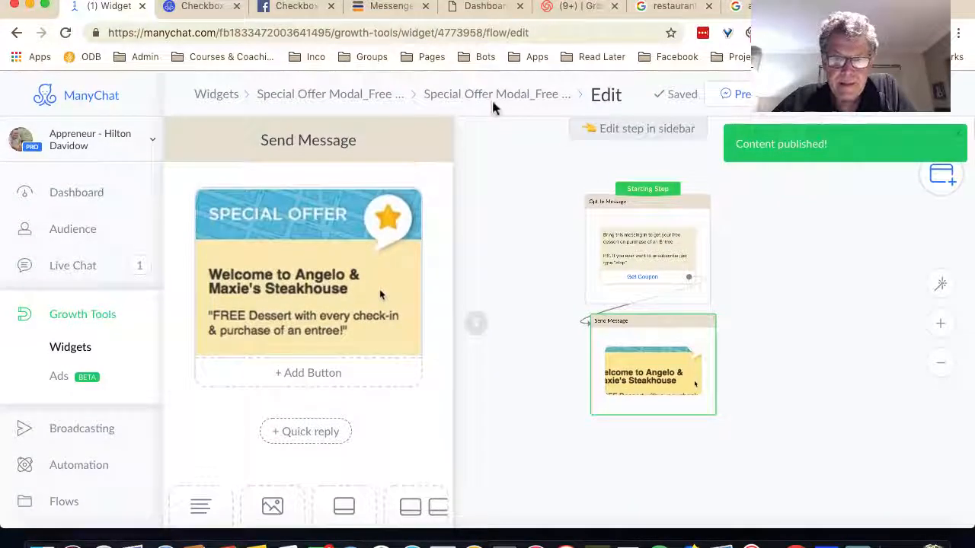
pyautogui.scroll(-3, 344, 222)
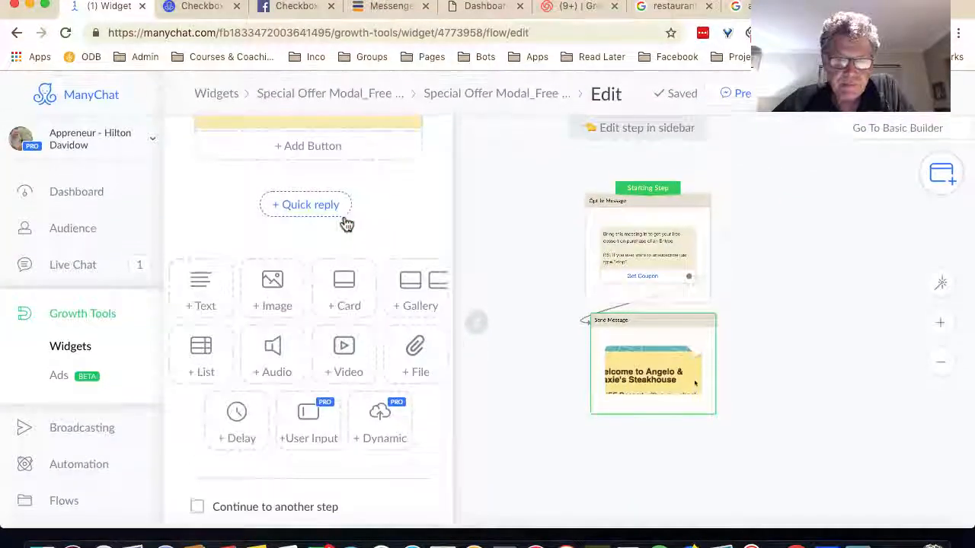
pyautogui.scroll(3, 347, 222)
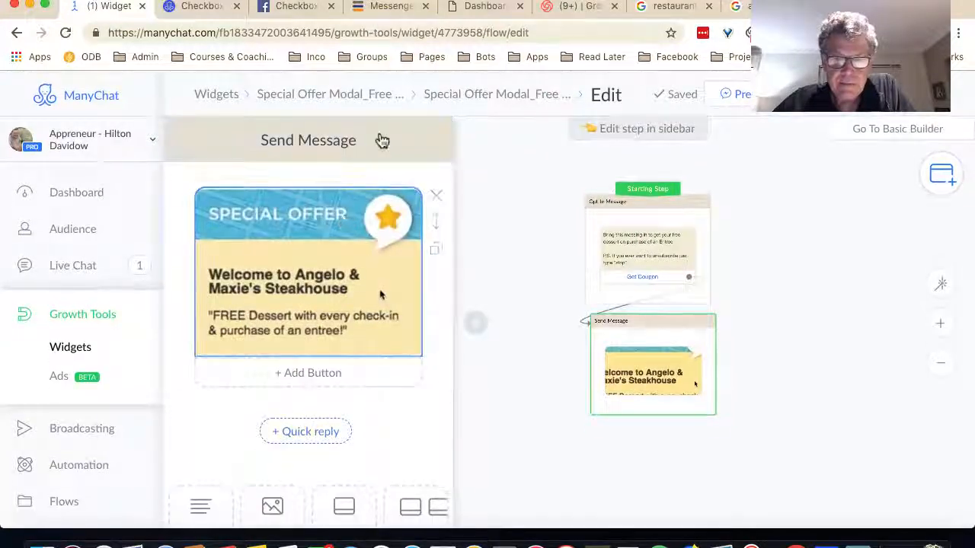
pyautogui.click(483, 95)
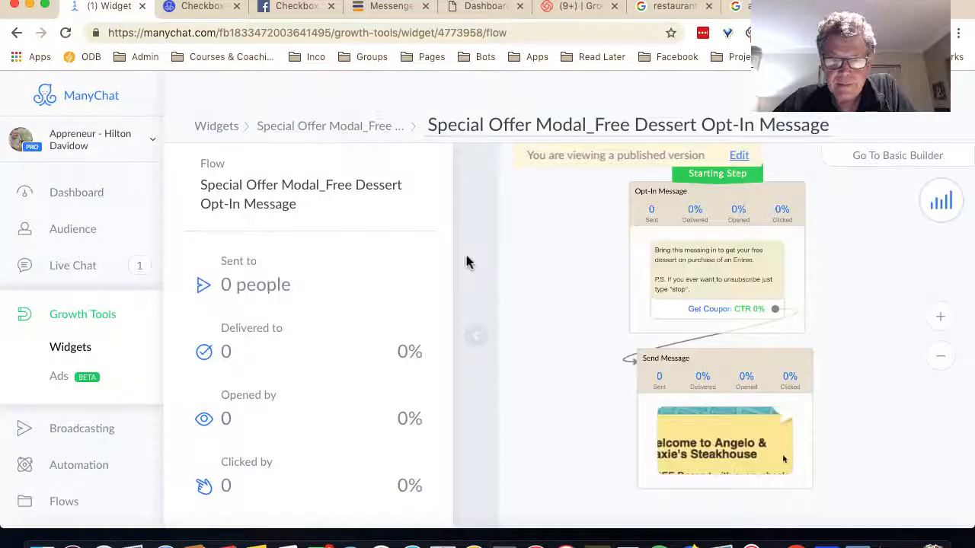
pyautogui.click(479, 340)
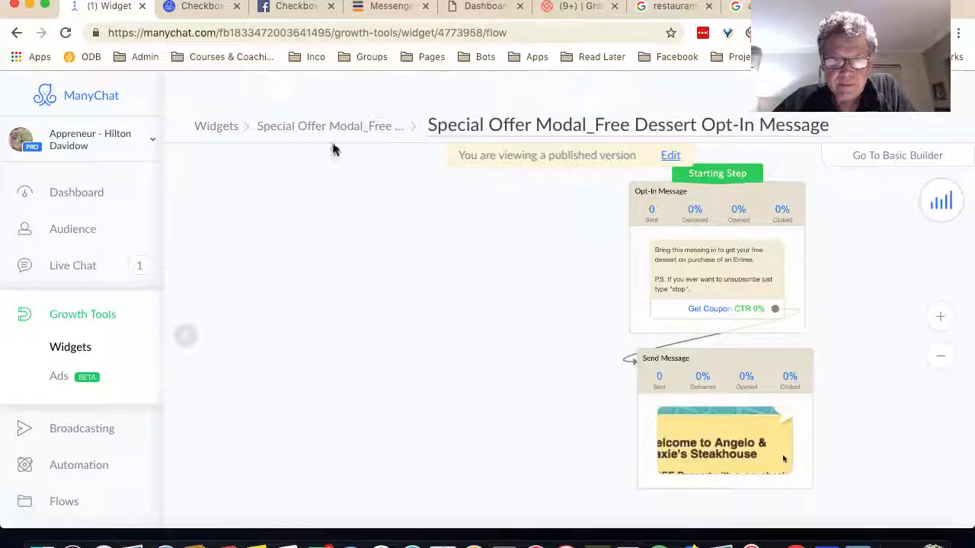
# Reopen Special Offer Modal_Free Dessert from the widgets list, activate it from its setup and proceed to the widget check.
pyautogui.click(221, 129)
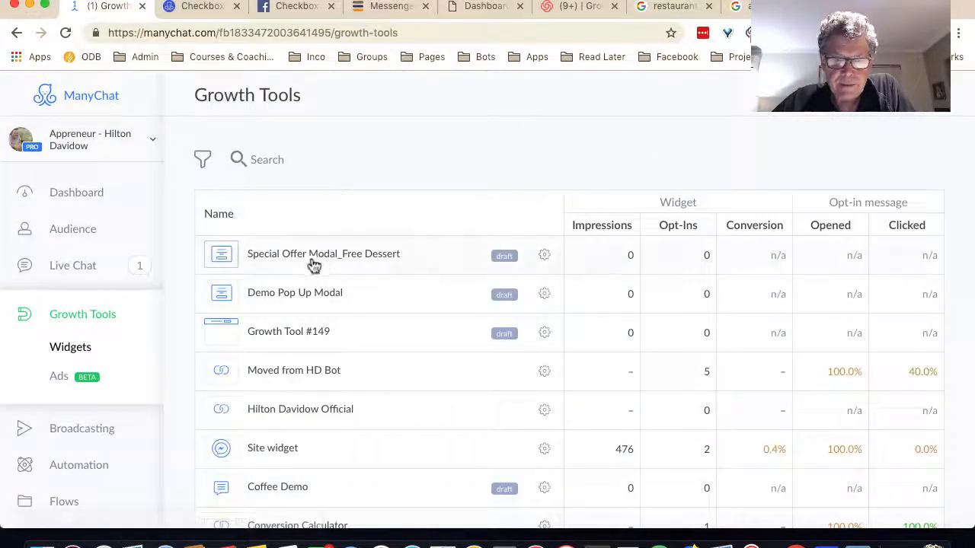
pyautogui.click(330, 256)
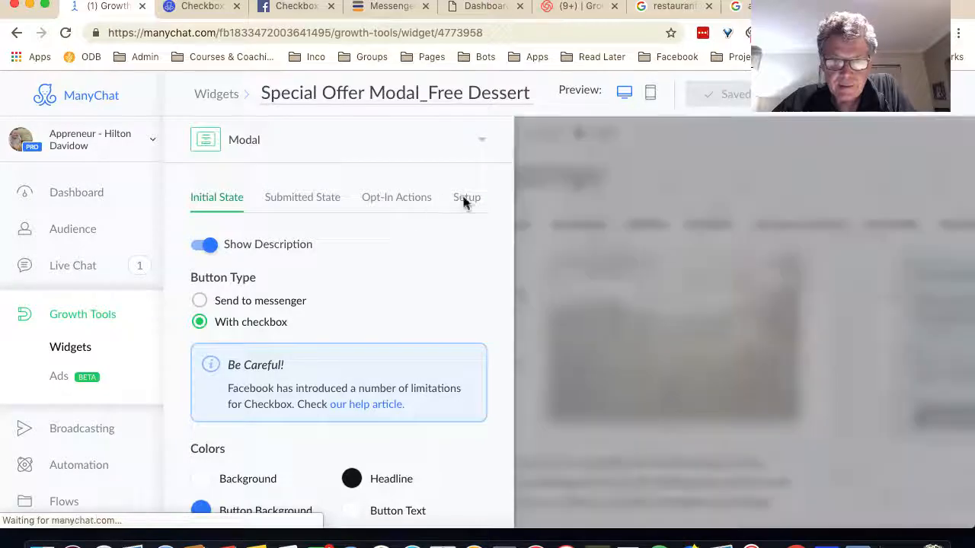
pyautogui.click(464, 197)
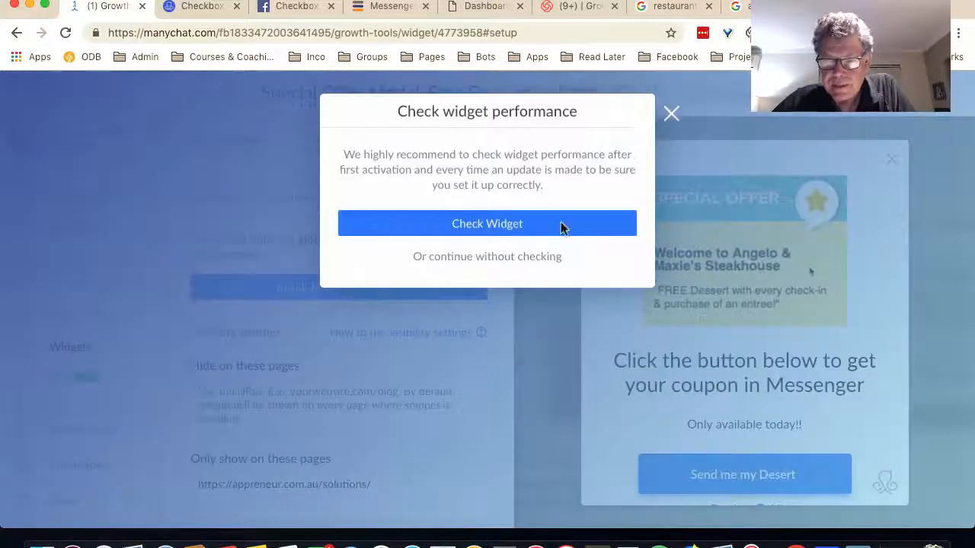
pyautogui.click(561, 228)
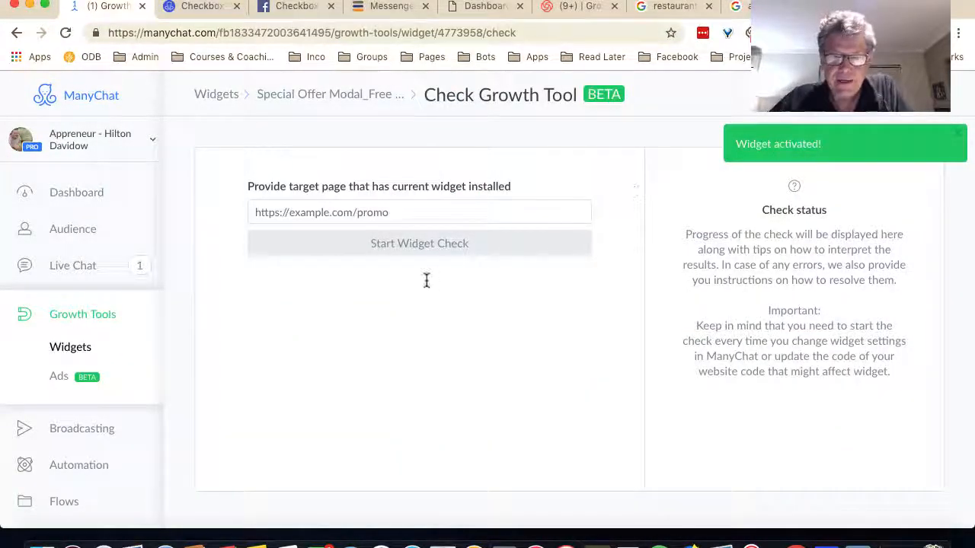
# Open the Solutions page on the live Appreneur site, copy its address and return to the widget check.
pyautogui.click(379, 13)
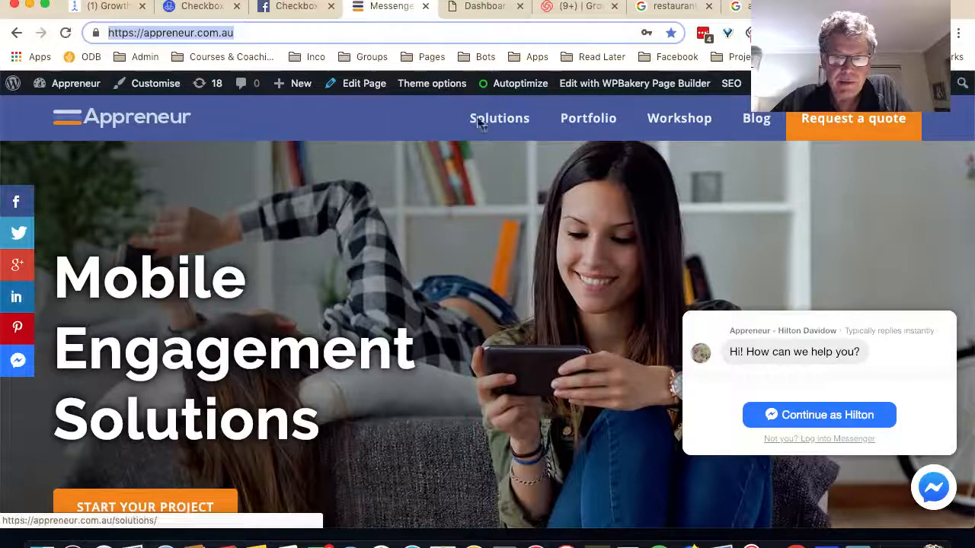
pyautogui.click(258, 33)
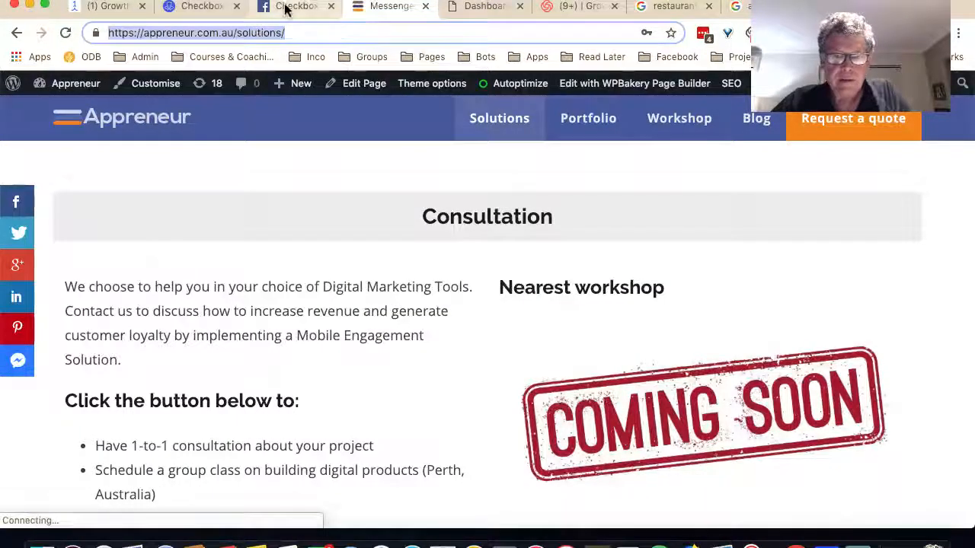
pyautogui.press('super+1')
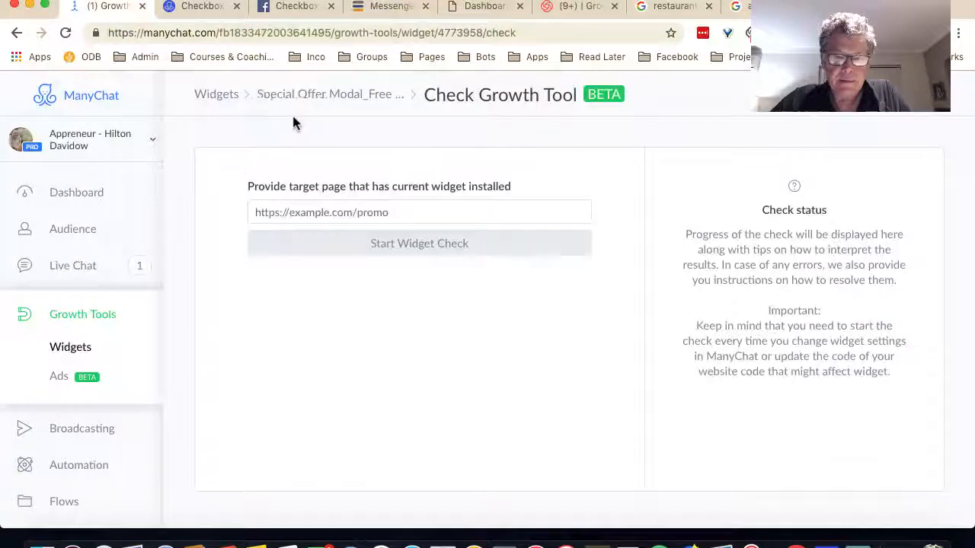
pyautogui.click(391, 212)
pyautogui.write('https://appreneur.com.au/solutions/')
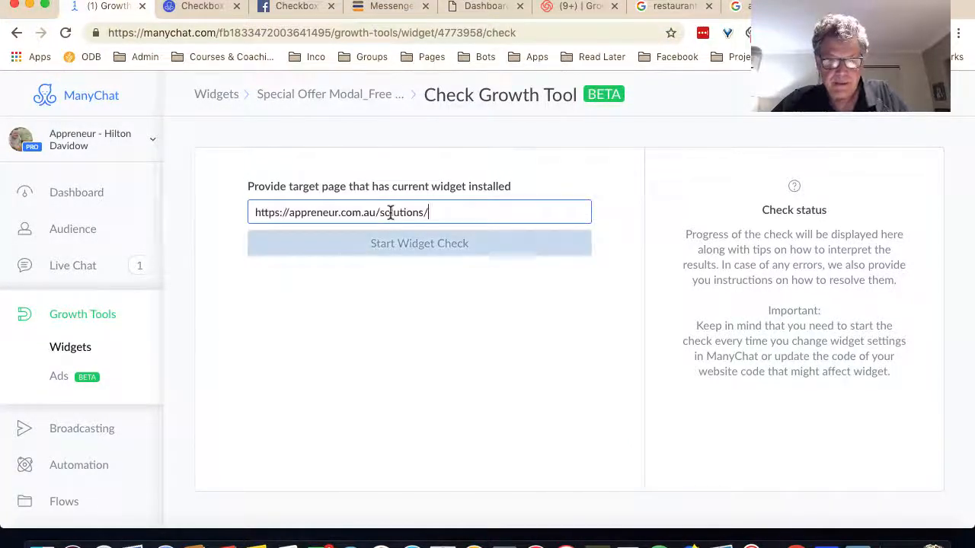
pyautogui.click(412, 245)
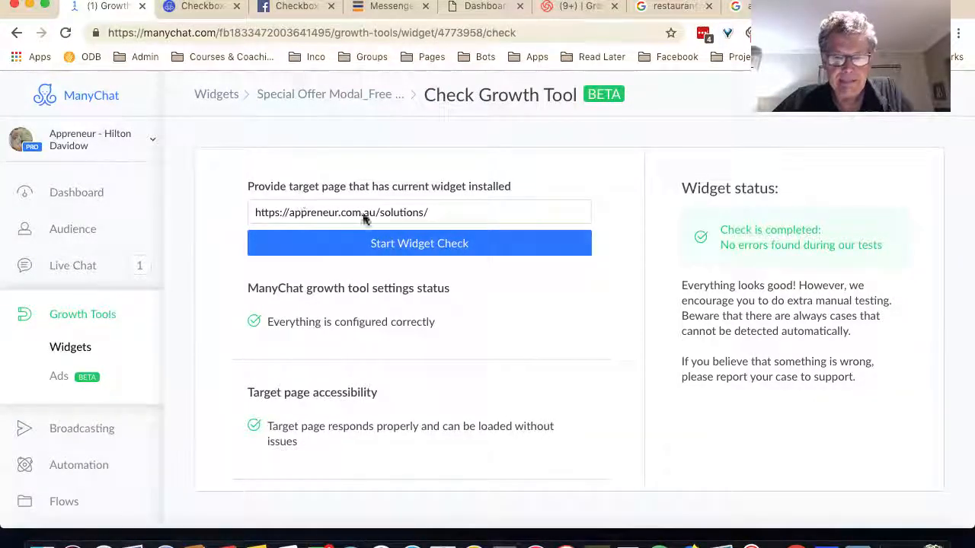
pyautogui.scroll(-1, 488, 293)
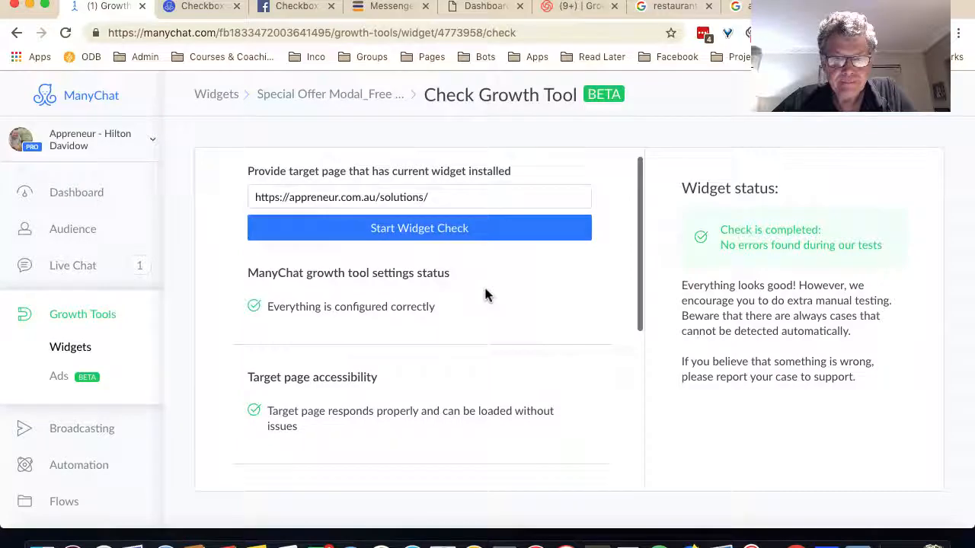
pyautogui.scroll(-5, 488, 295)
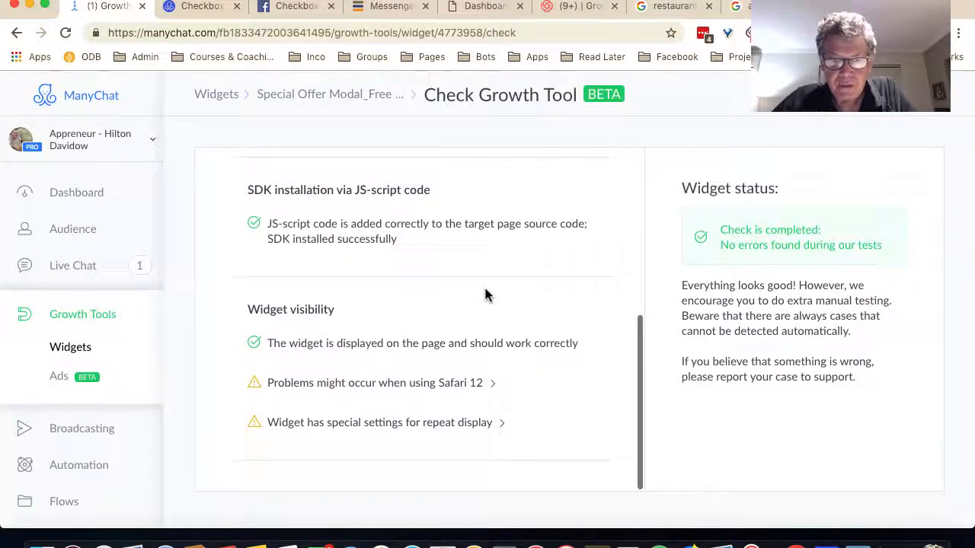
pyautogui.scroll(5, 485, 295)
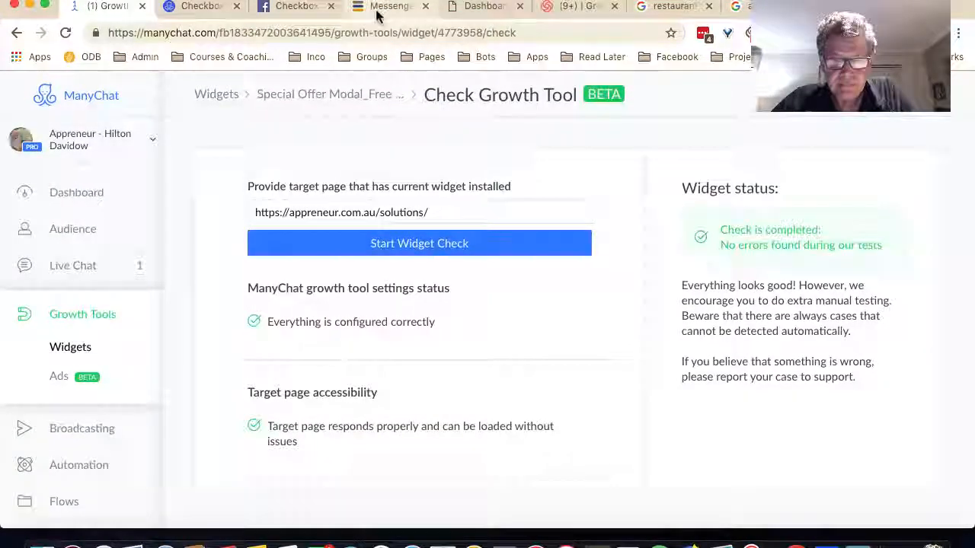
# Switch to the live Solutions page, look over the special offer modal and submit it with "Send me my Desert".
pyautogui.click(377, 10)
pyautogui.scroll(-2, 502, 314)
pyautogui.scroll(-1, 501, 320)
pyautogui.scroll(2, 501, 320)
pyautogui.scroll(-2, 501, 320)
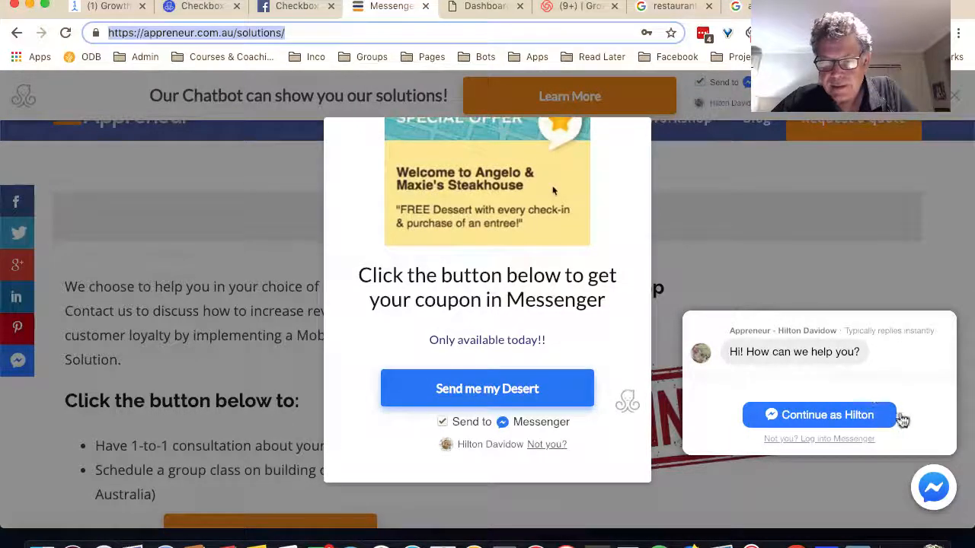
pyautogui.scroll(2, 500, 305)
pyautogui.scroll(-1, 499, 304)
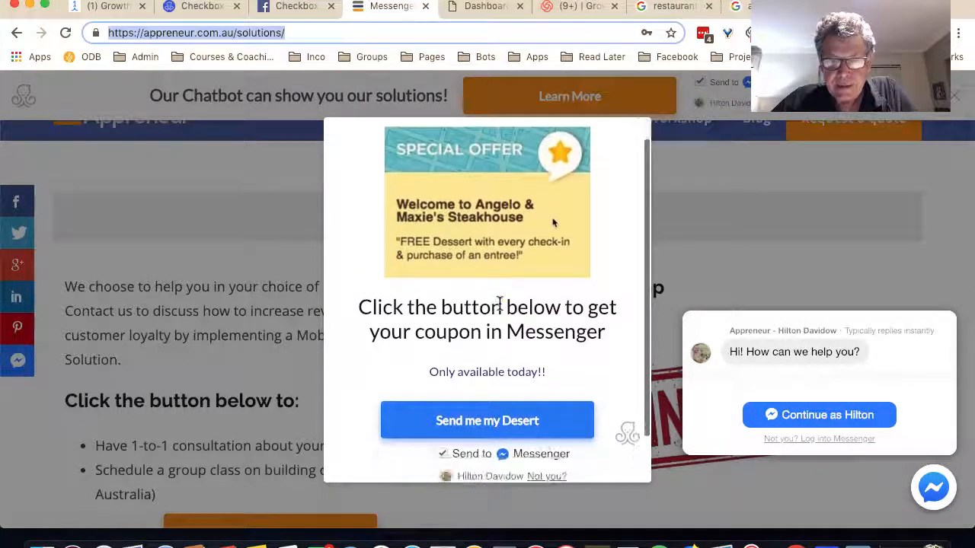
pyautogui.scroll(-1, 507, 351)
pyautogui.scroll(-2, 508, 351)
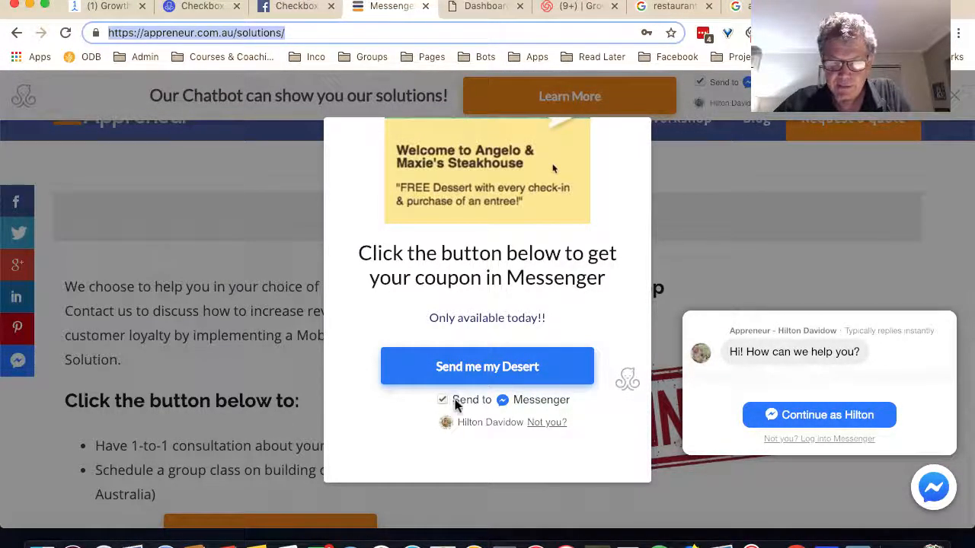
pyautogui.scroll(3, 461, 336)
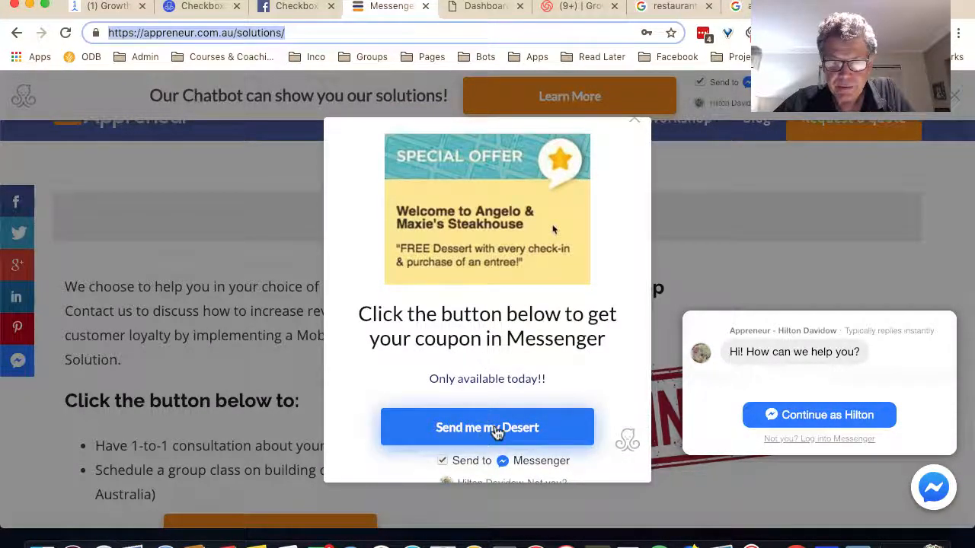
pyautogui.click(500, 431)
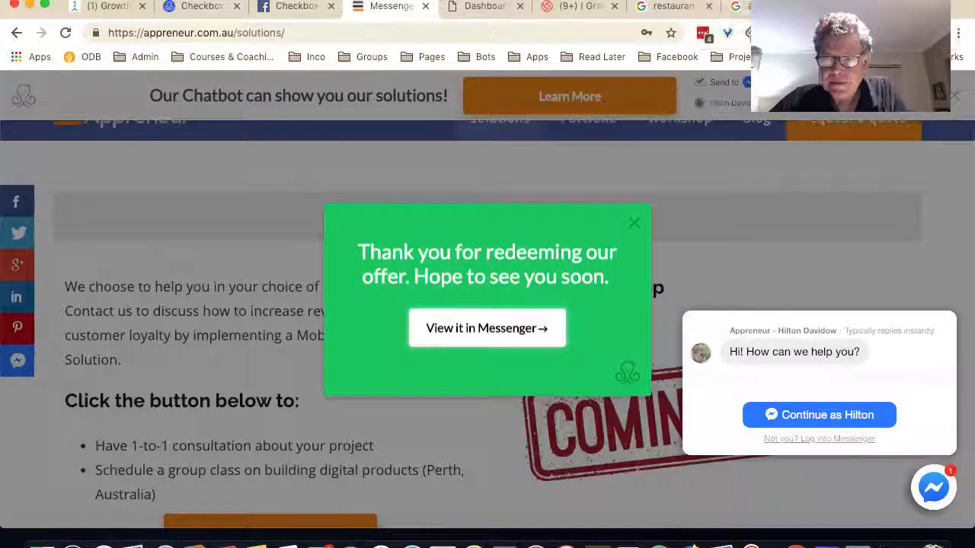
# Switch to Messenger, open the Appreneur conversation, request the offer with "Get Coupon" and look over the coupon.
pyautogui.click(853, 6)
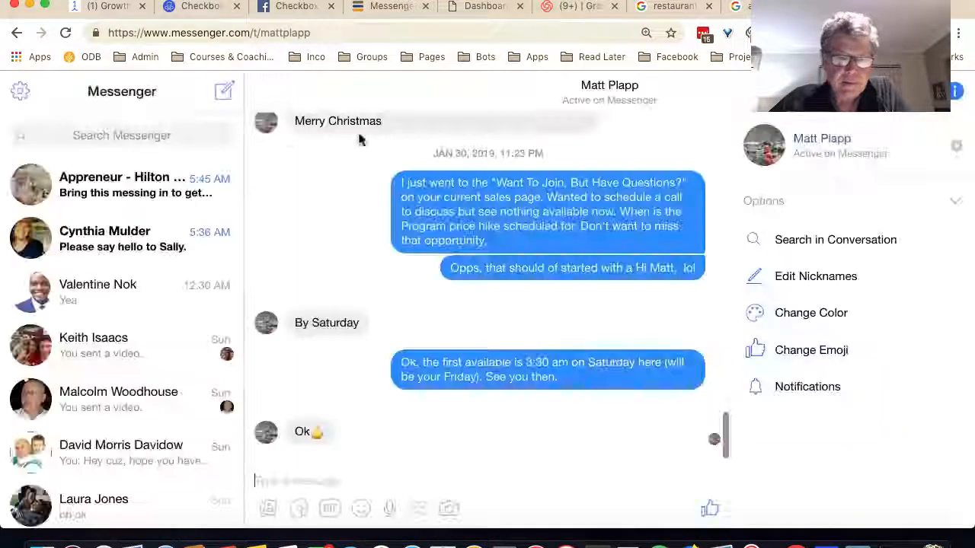
pyautogui.click(118, 200)
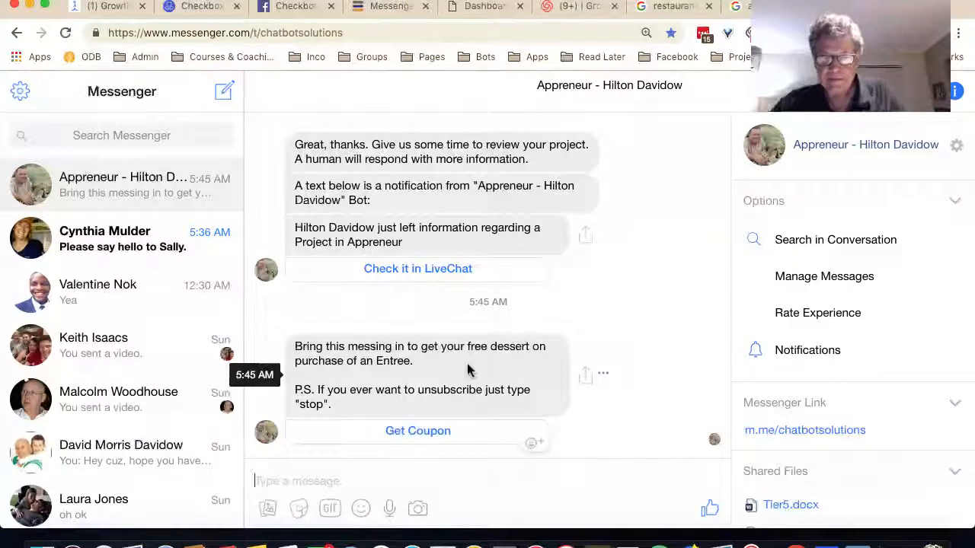
pyautogui.click(422, 440)
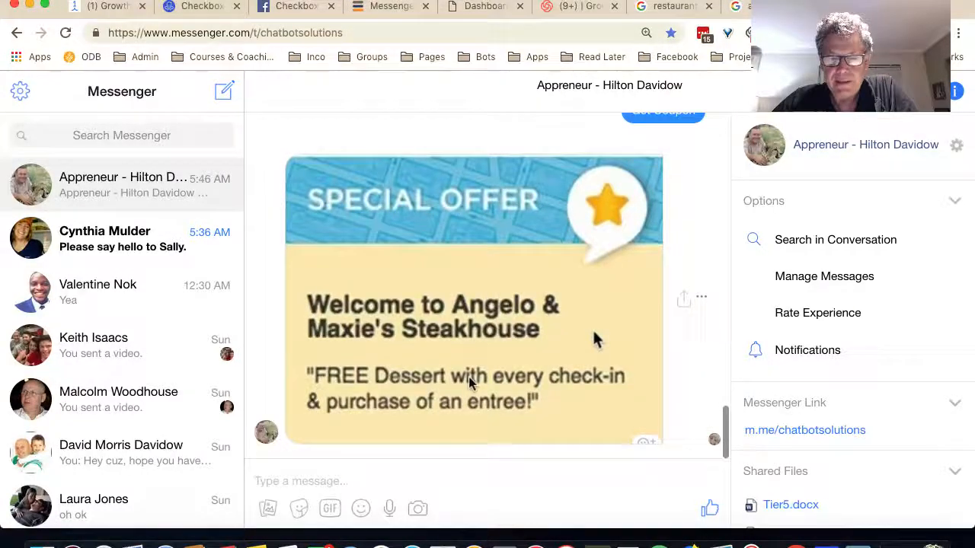
pyautogui.scroll(1, 469, 377)
pyautogui.scroll(-1, 468, 381)
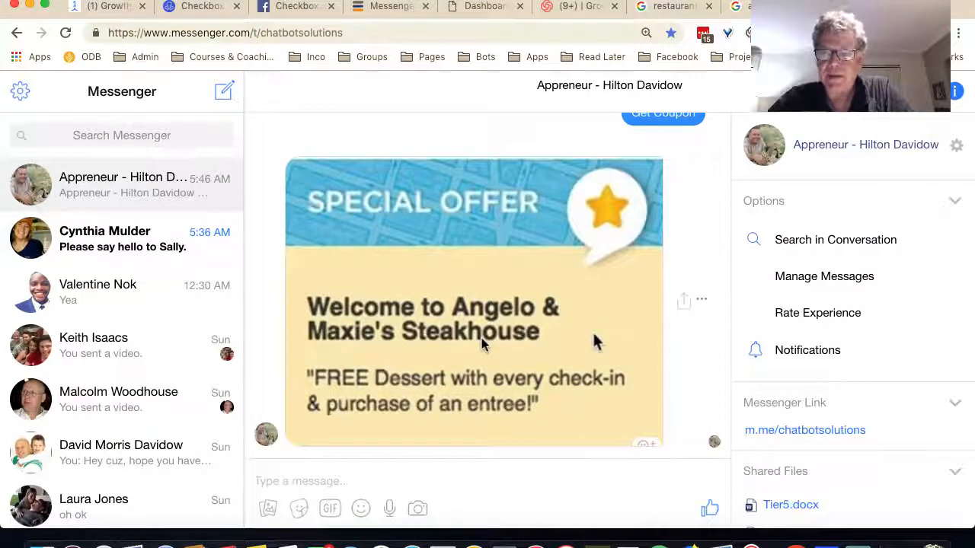
pyautogui.scroll(1, 594, 342)
pyautogui.scroll(-1, 595, 344)
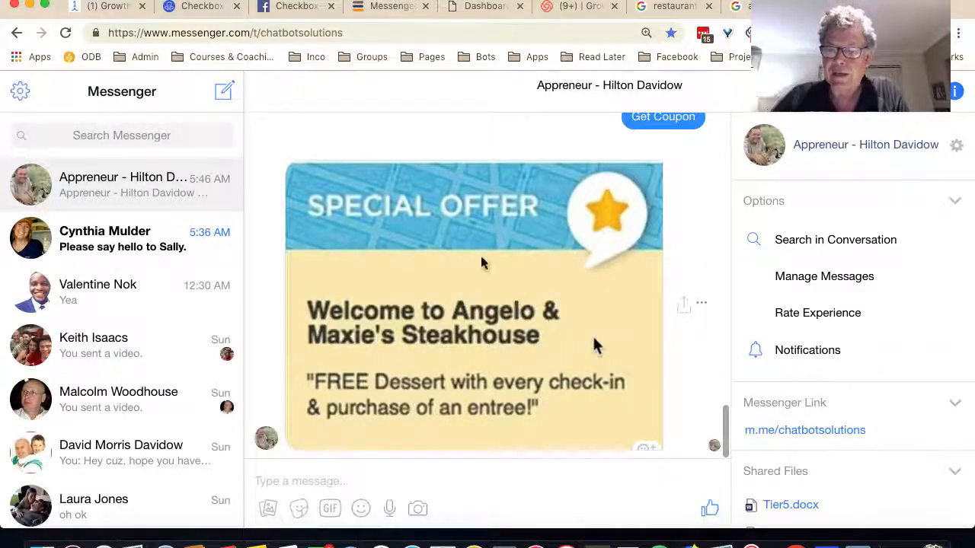
pyautogui.scroll(2, 580, 281)
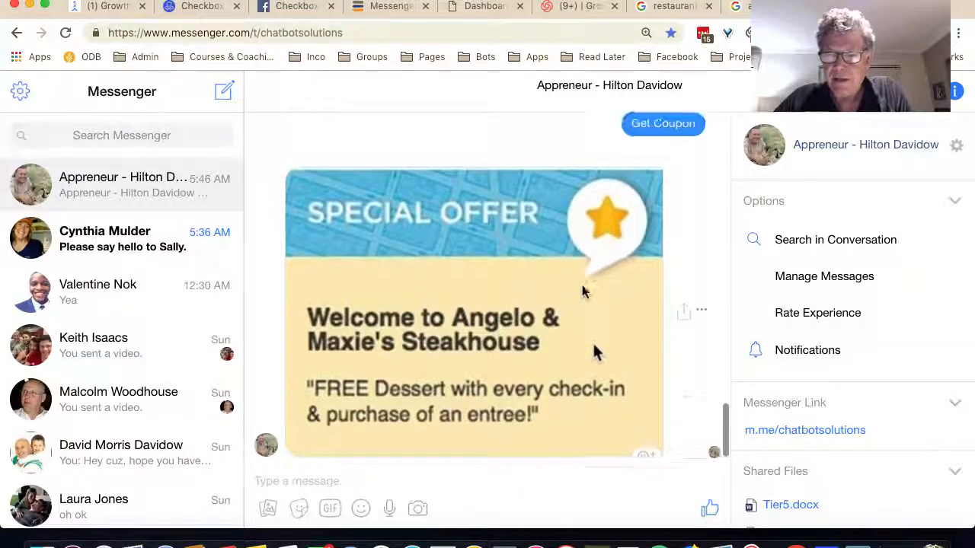
pyautogui.scroll(-2, 582, 285)
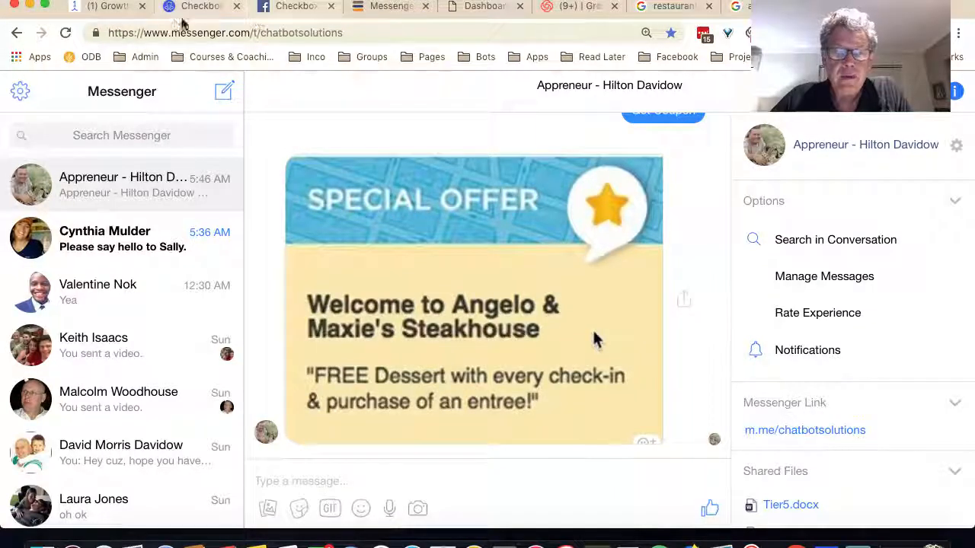
# Return to the live Solutions page, test the "View it in Messenger" link of the thank-you modal and close the opened conversation.
pyautogui.click(103, 16)
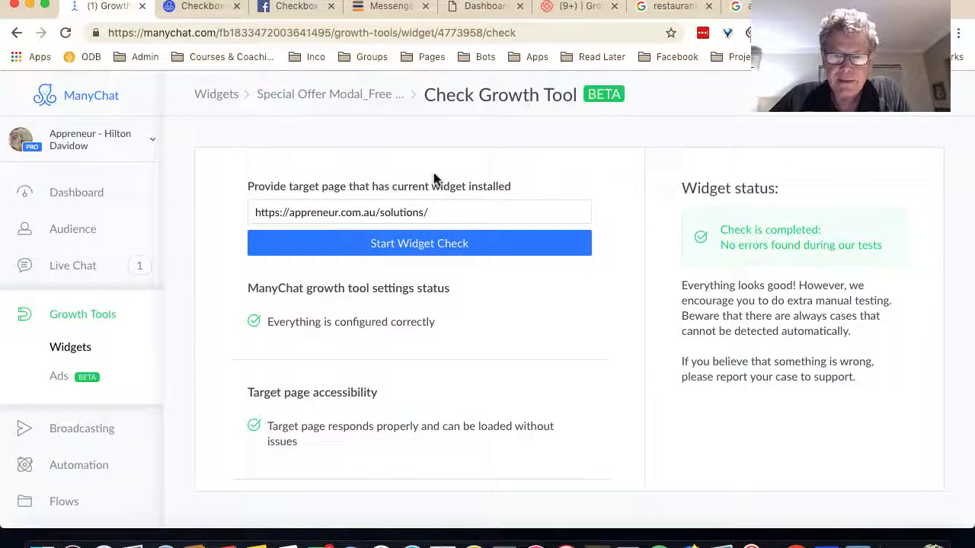
pyautogui.click(299, 17)
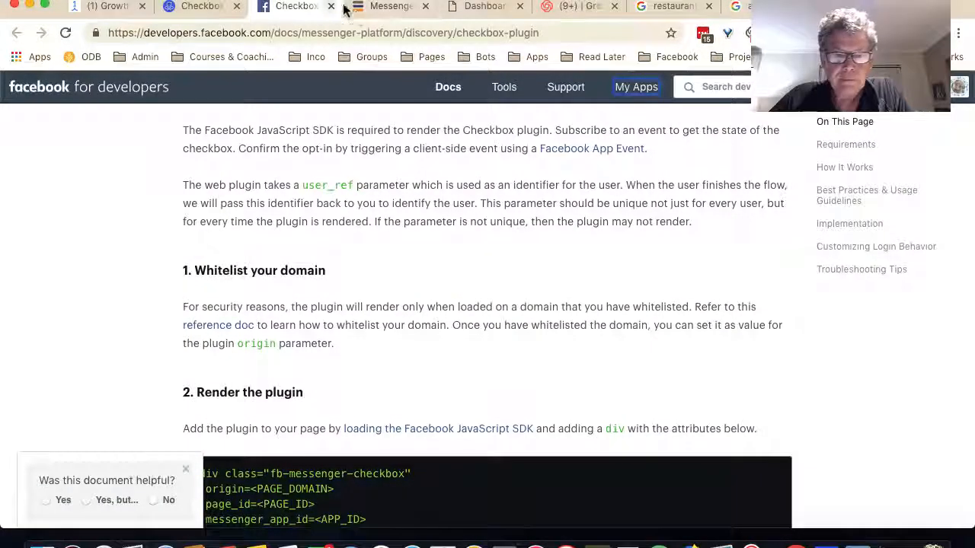
pyautogui.hotkey('ctrl', 'Tab')
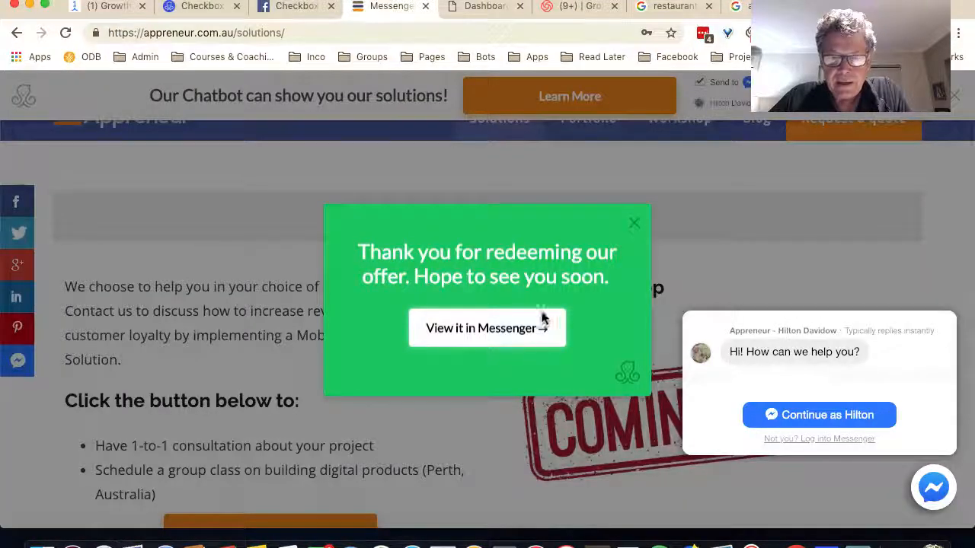
pyautogui.click(473, 339)
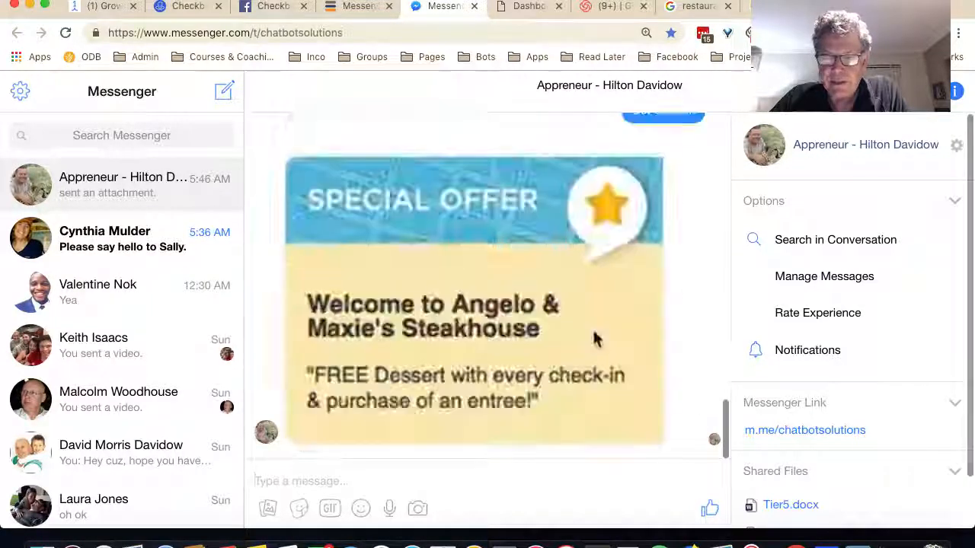
pyautogui.click(474, 8)
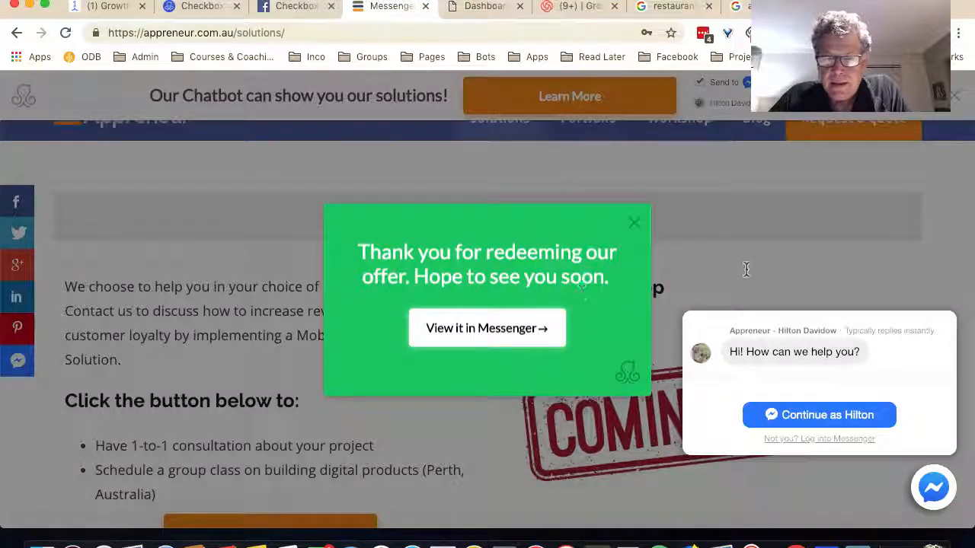
# Dismiss the thank-you modal and look over the Consultation section of the Solutions page.
pyautogui.click(635, 224)
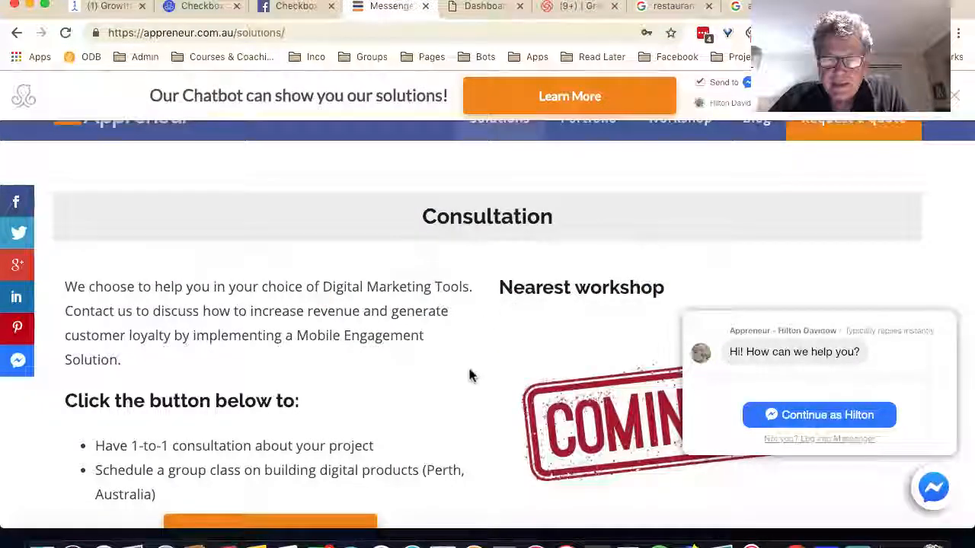
pyautogui.scroll(-5, 469, 374)
pyautogui.scroll(-9, 469, 374)
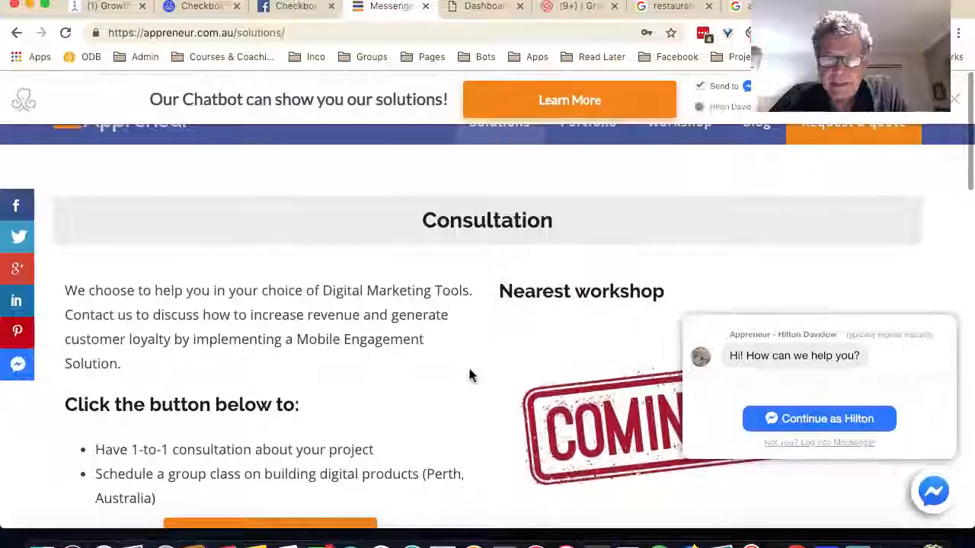
pyautogui.scroll(3, 470, 374)
pyautogui.scroll(5, 469, 375)
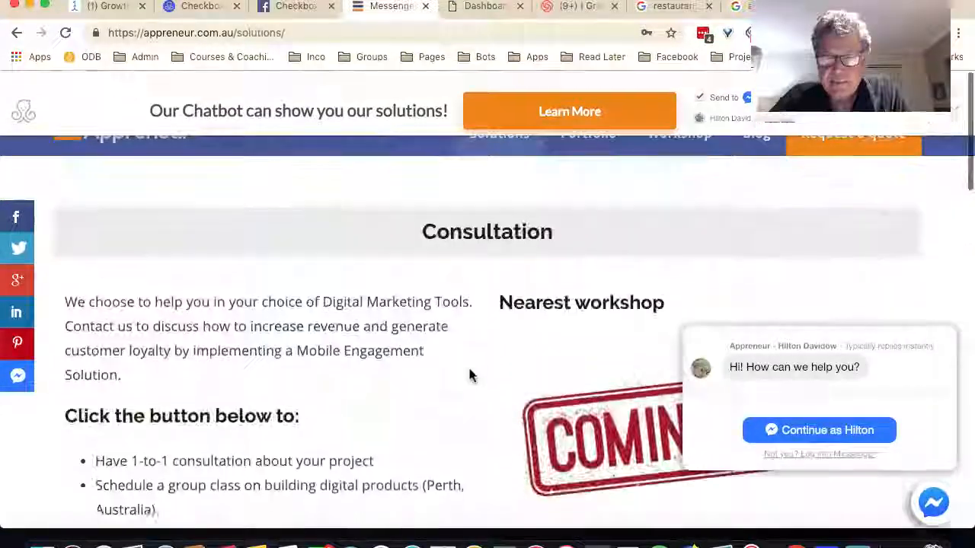
# Switch to ManyChat, open Special Offer Modal_Free Dessert from its widget check, and return to the live Solutions page to review it.
pyautogui.click(107, 7)
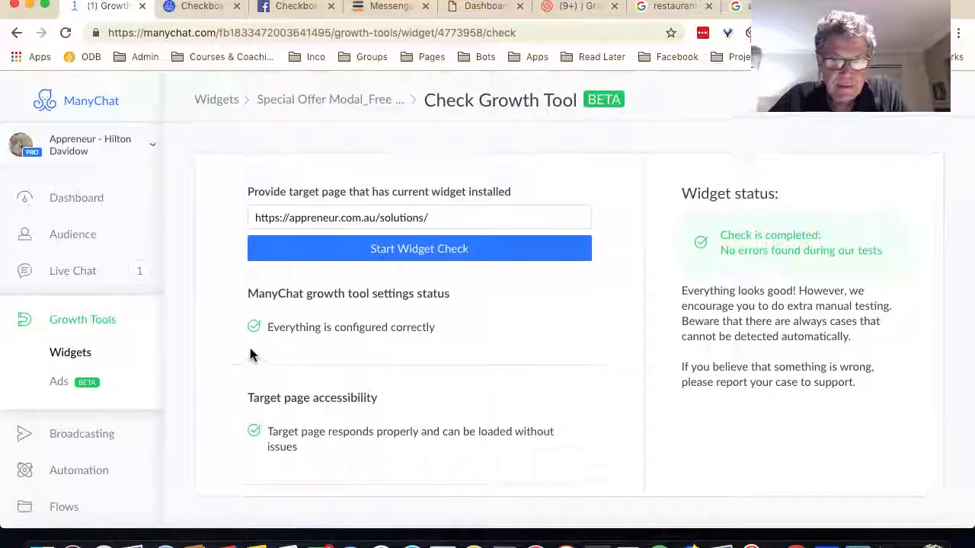
pyautogui.click(329, 94)
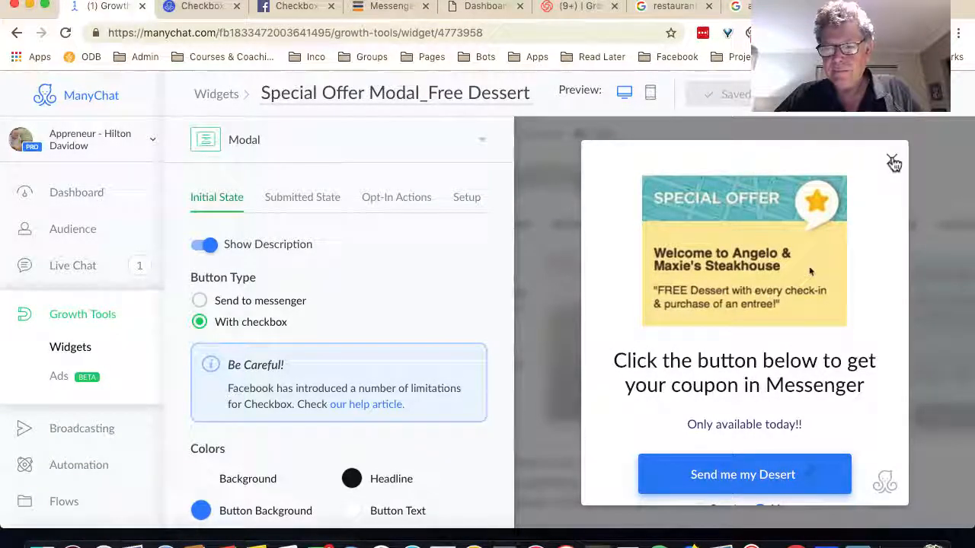
pyautogui.click(377, 8)
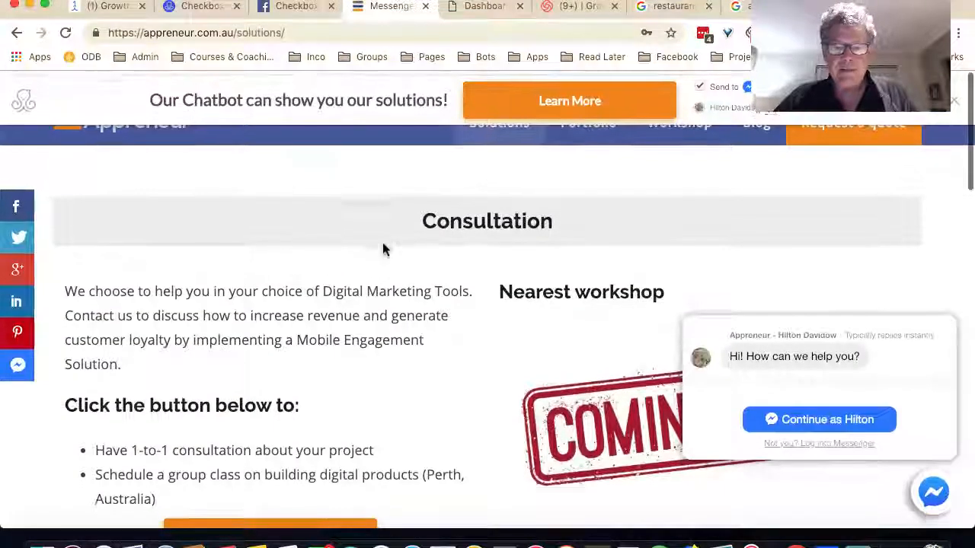
pyautogui.scroll(-3, 383, 247)
pyautogui.scroll(3, 383, 245)
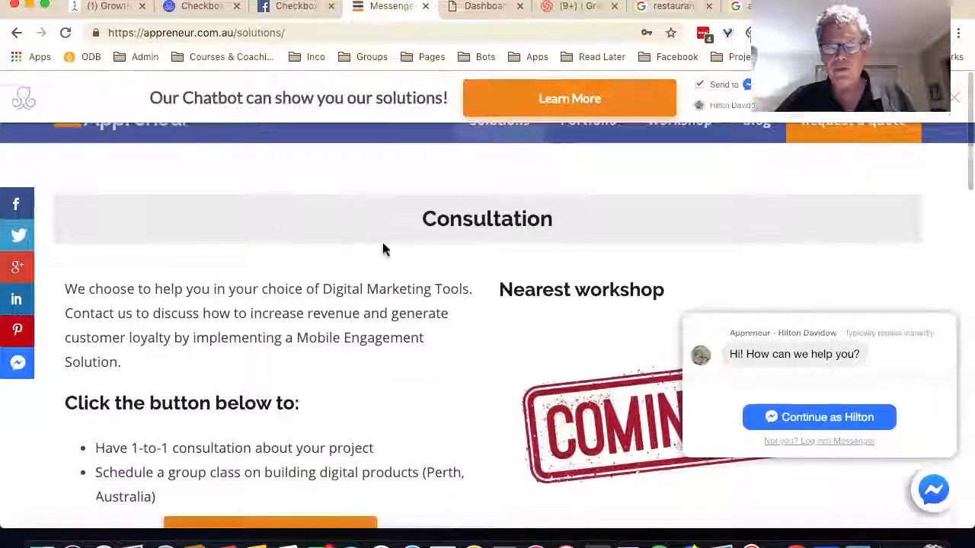
pyautogui.scroll(-1, 383, 243)
pyautogui.scroll(1, 384, 248)
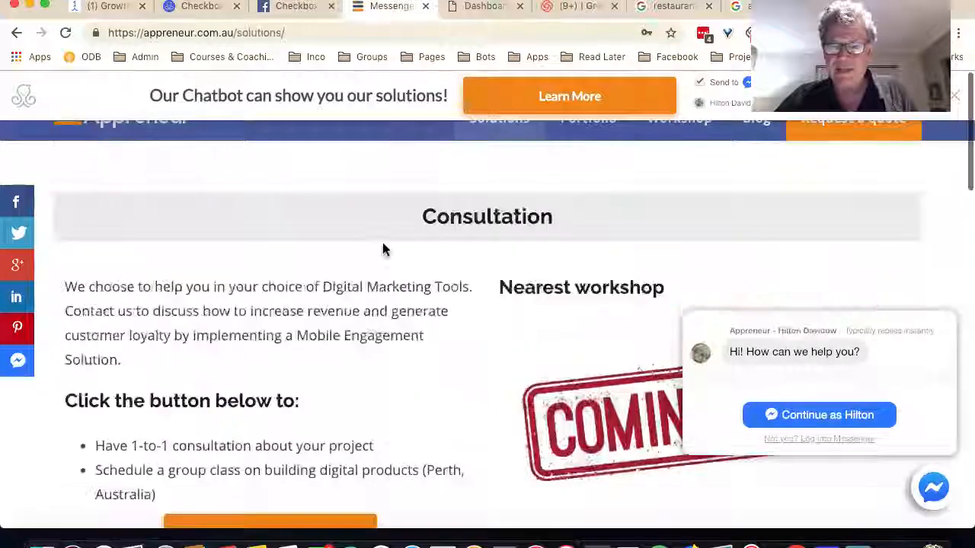